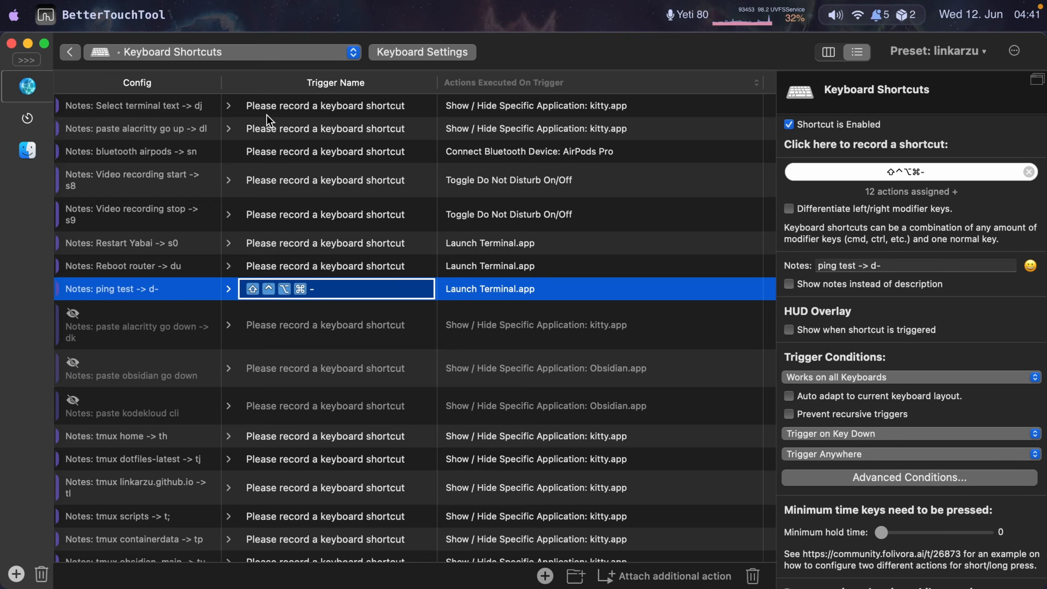
- Expand and collapse the ping test and Reboot router shortcuts to preview their action sequences
left_click(229, 289)
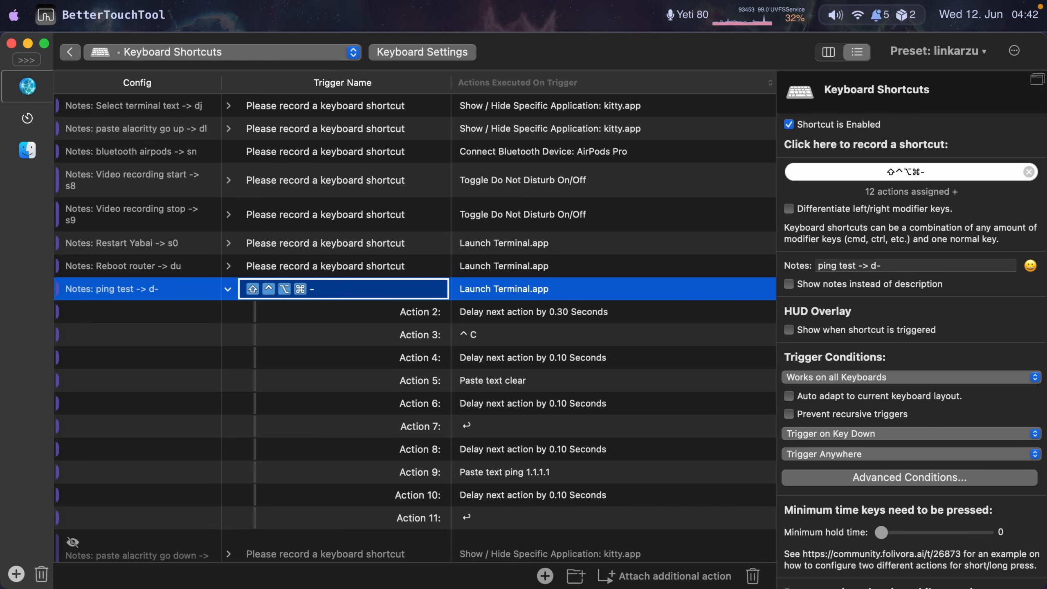
left_click(229, 289)
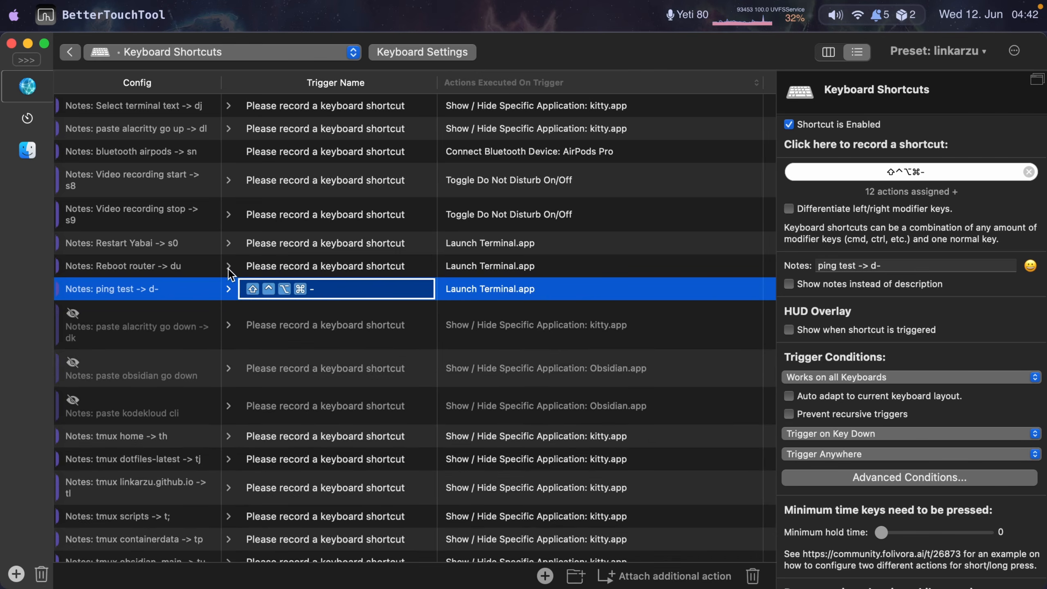
left_click(228, 267)
left_click(229, 267)
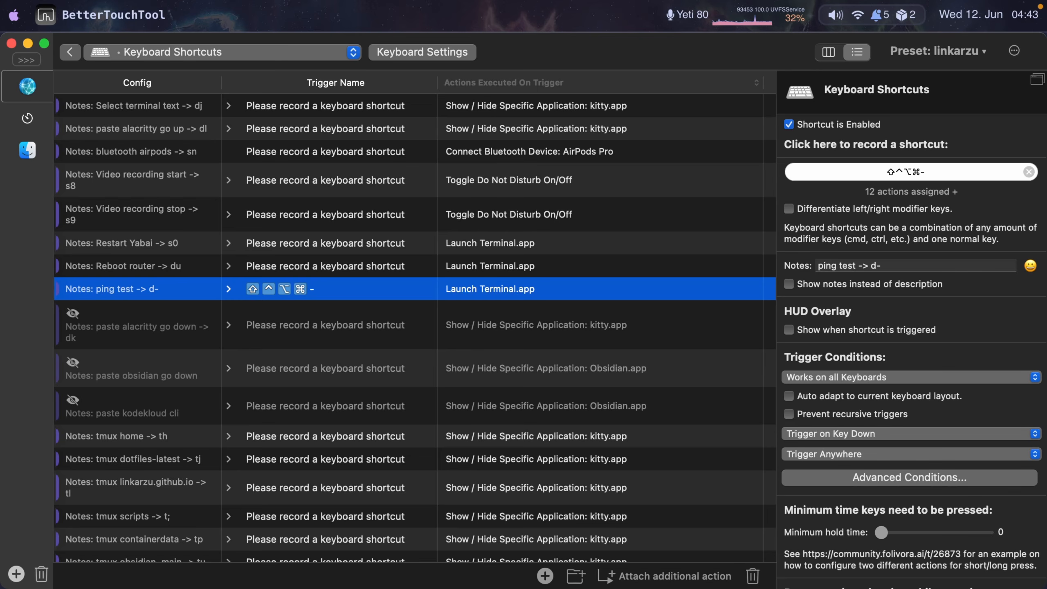
- Switch to the browser and scroll through the BetterTouchTool website
key("super+Tab")
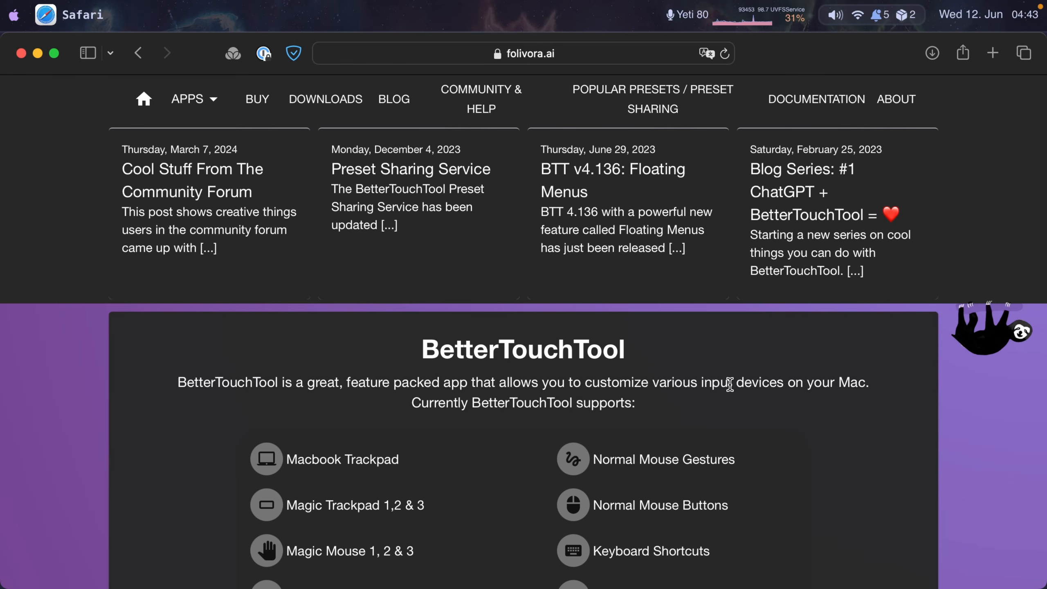
scroll(818, 461, "down", 6)
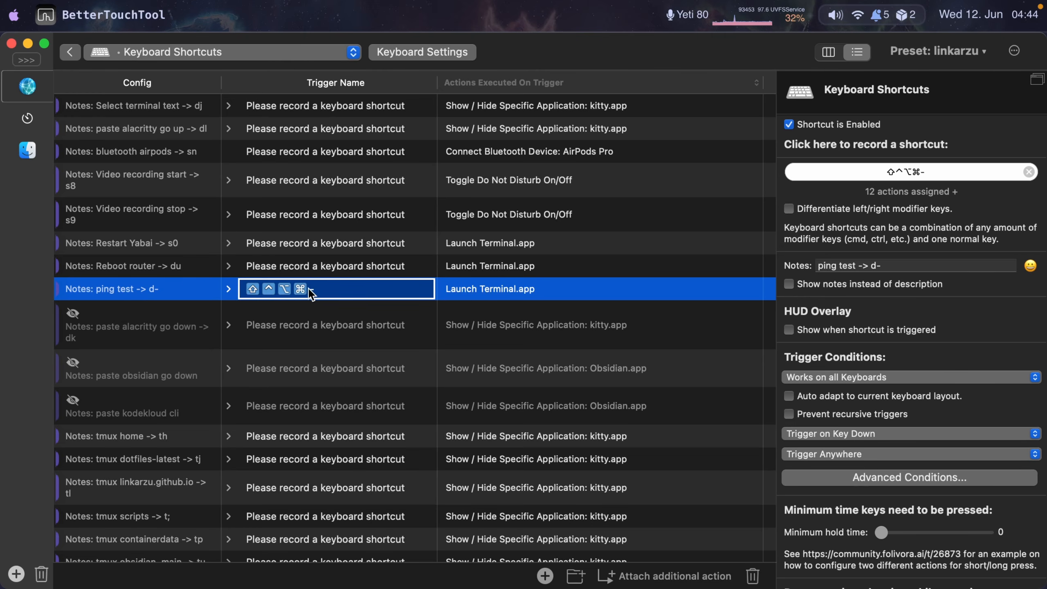
- Expand the ping test shortcut and inspect its actions, including the pasted text and key presses
left_click(229, 289)
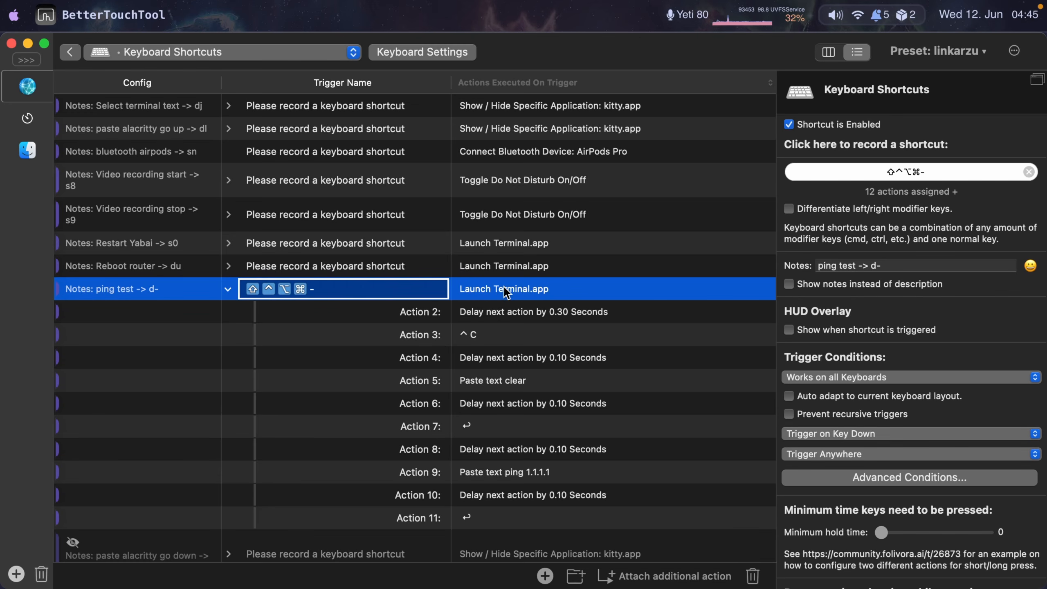
left_click(485, 333)
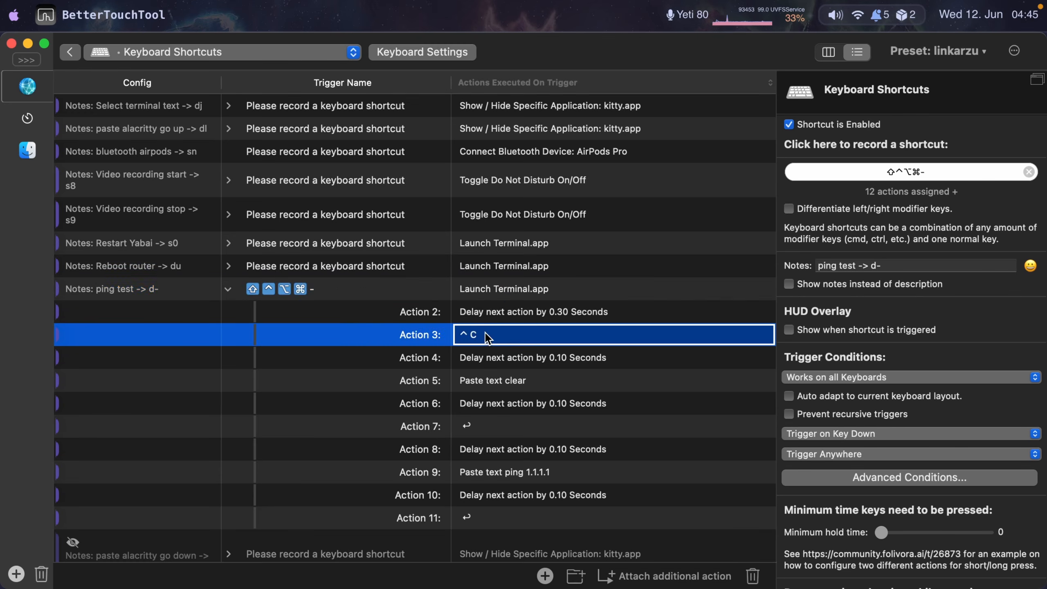
left_click(490, 381)
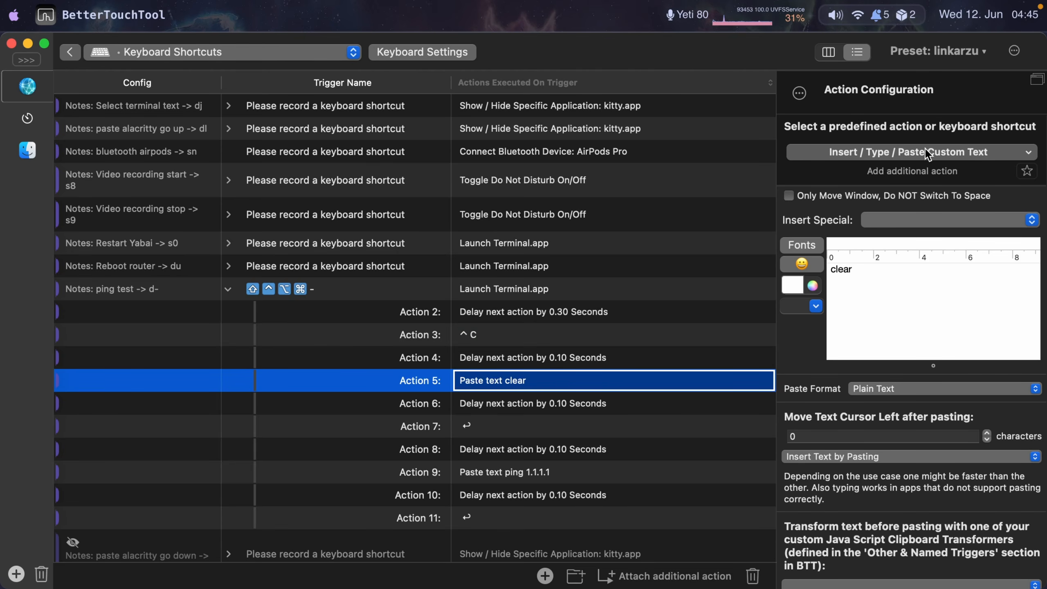
left_click(1027, 152)
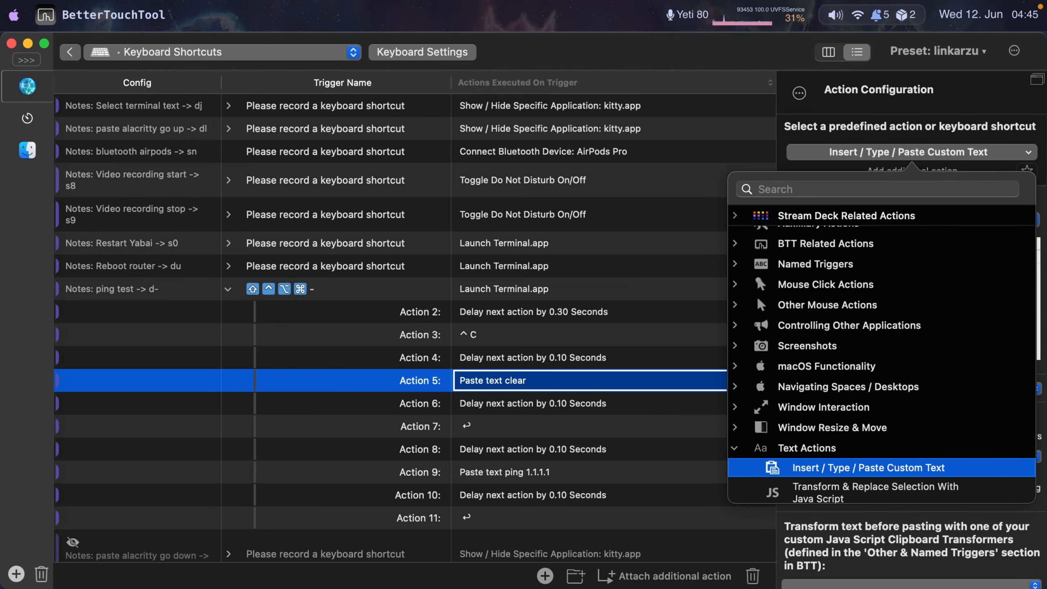
left_click(1029, 154)
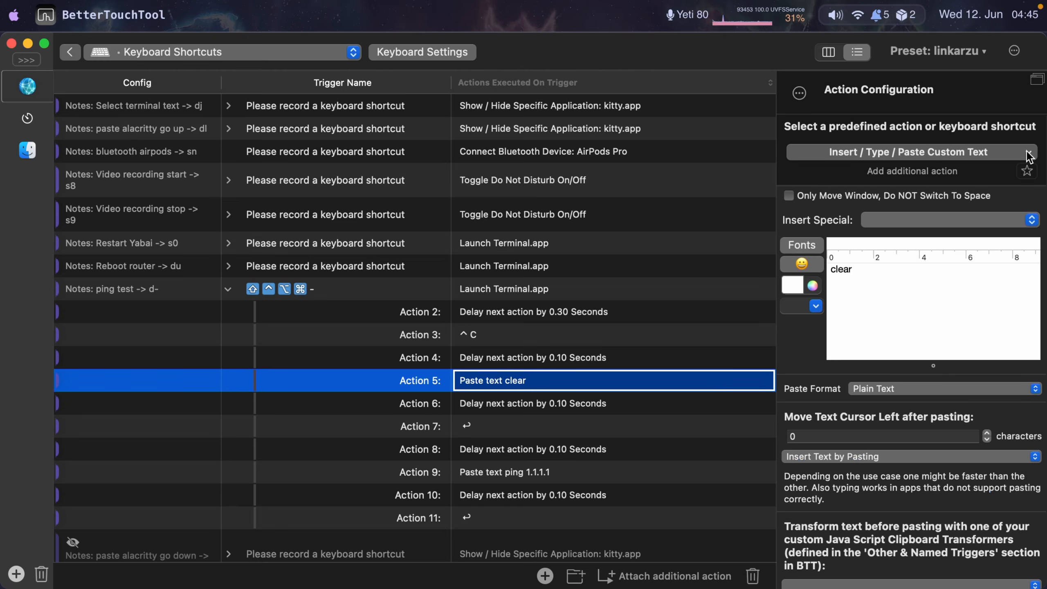
left_click(873, 272)
double_click(863, 289)
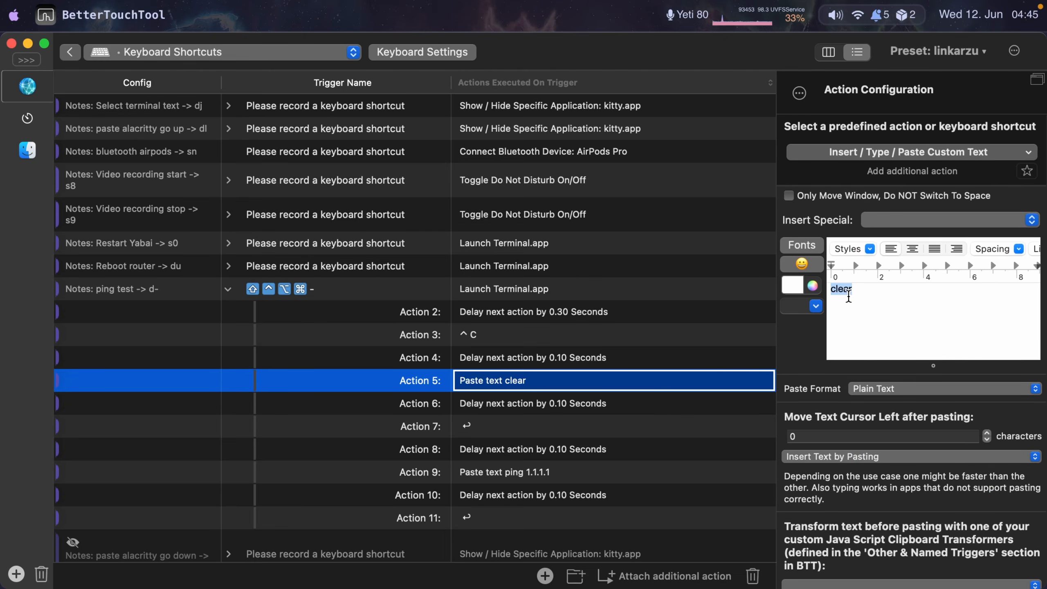
left_click(475, 429)
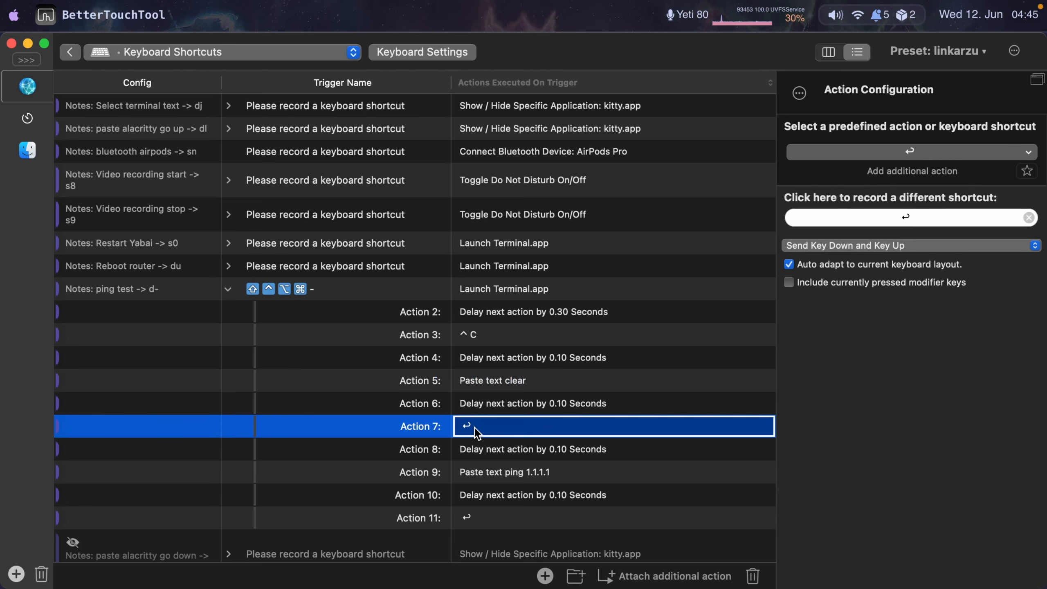
left_click(501, 475)
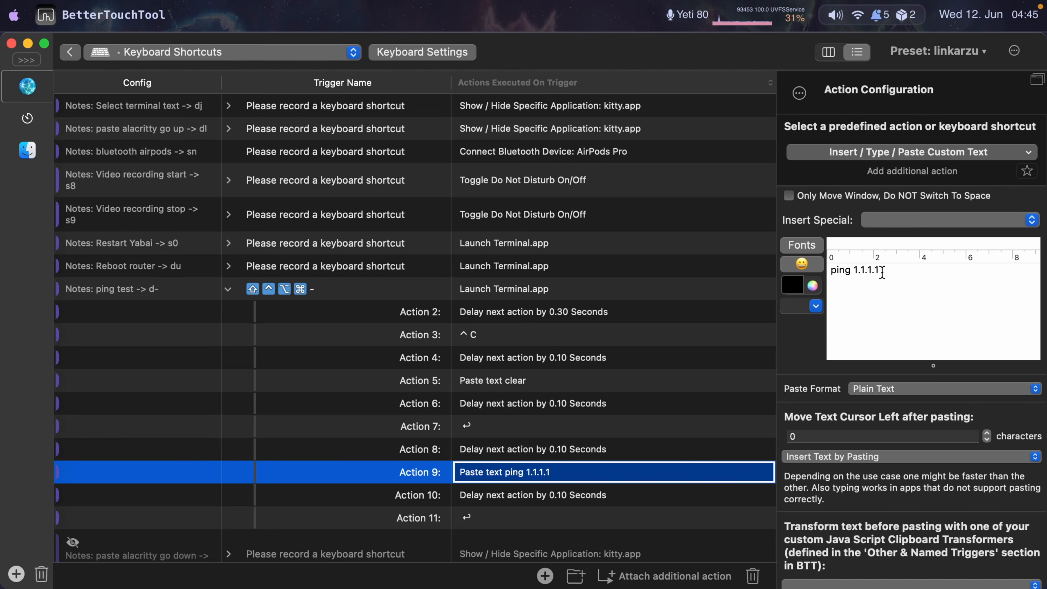
left_click(473, 521)
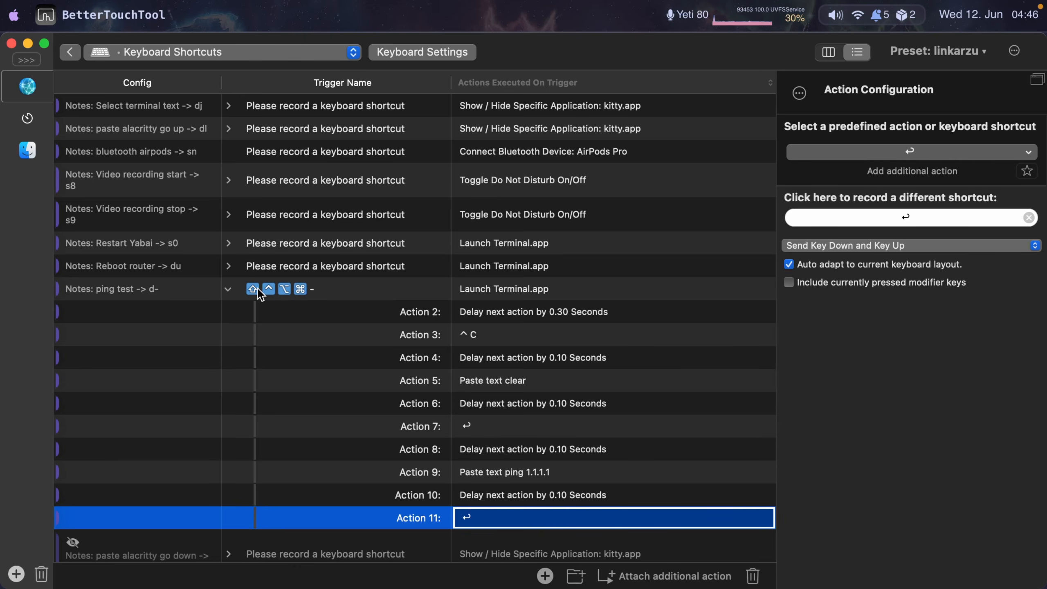
- Trigger the ping test shortcut to run the ping in Terminal, then stop the running ping
key("ctrl+alt+shift+super+minus")
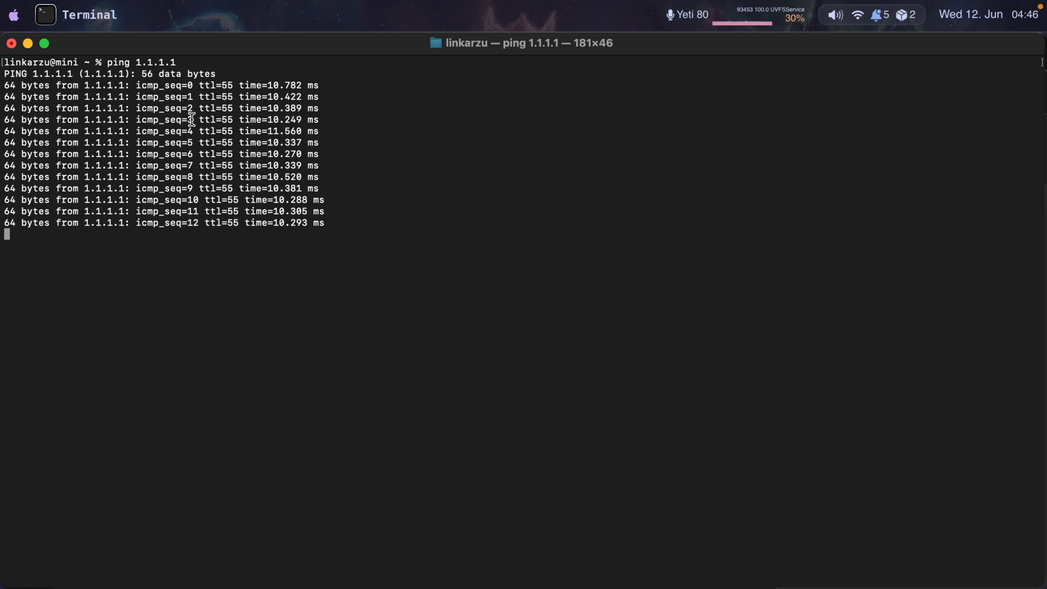
key("ctrl+c")
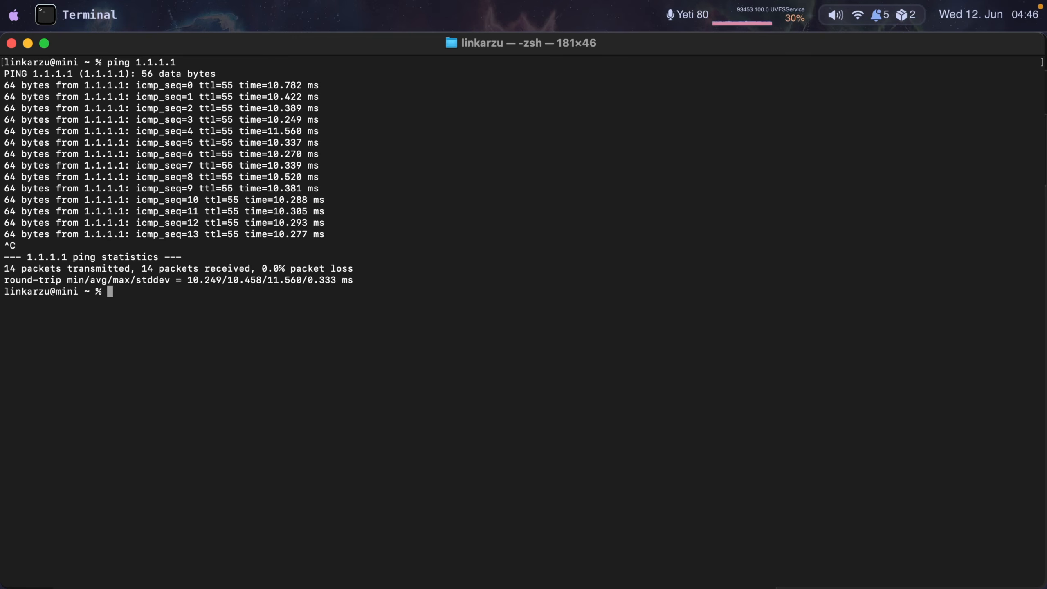
- Clear the terminal and rerun the previous ping 1.1.1.1 command
key("ctrl+c")
key("ctrl+l")
key("Up")
key("Return")
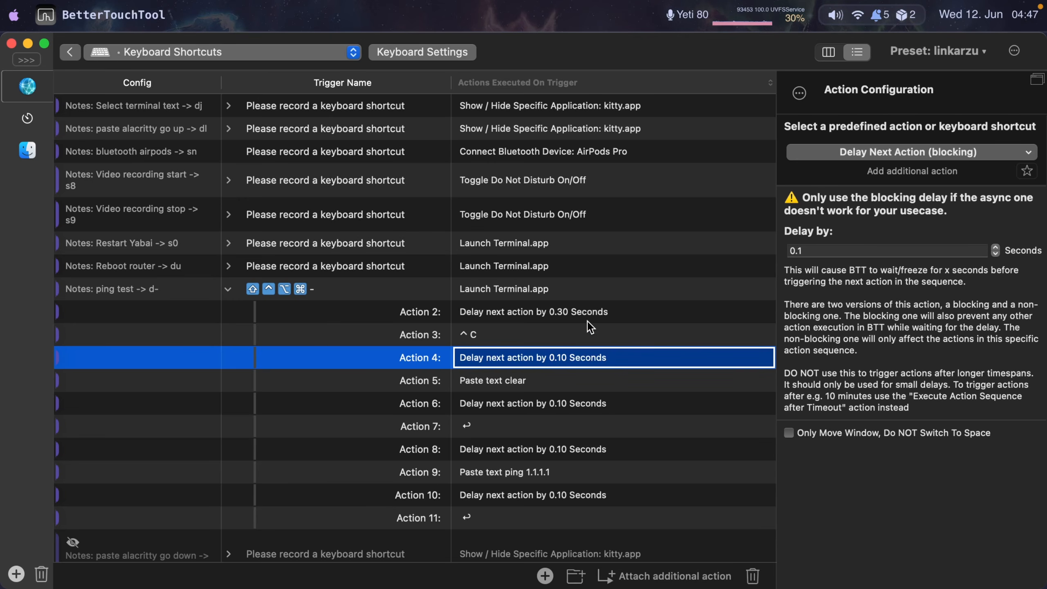
- Review the delay actions in the ping test sequence and collapse the shortcut
left_click(588, 320)
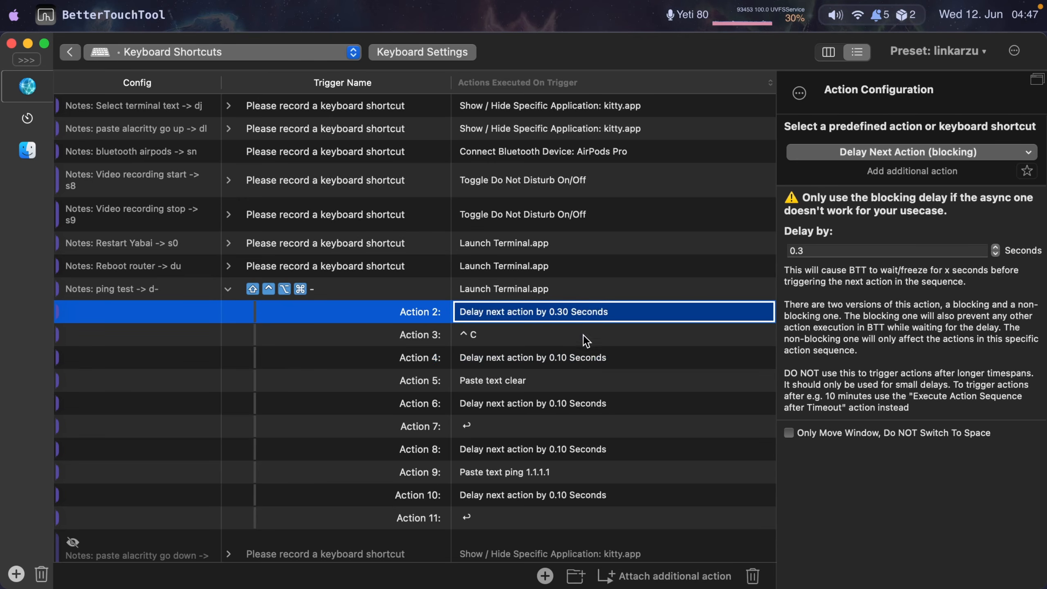
left_click(579, 361)
left_click(585, 404)
left_click(580, 450)
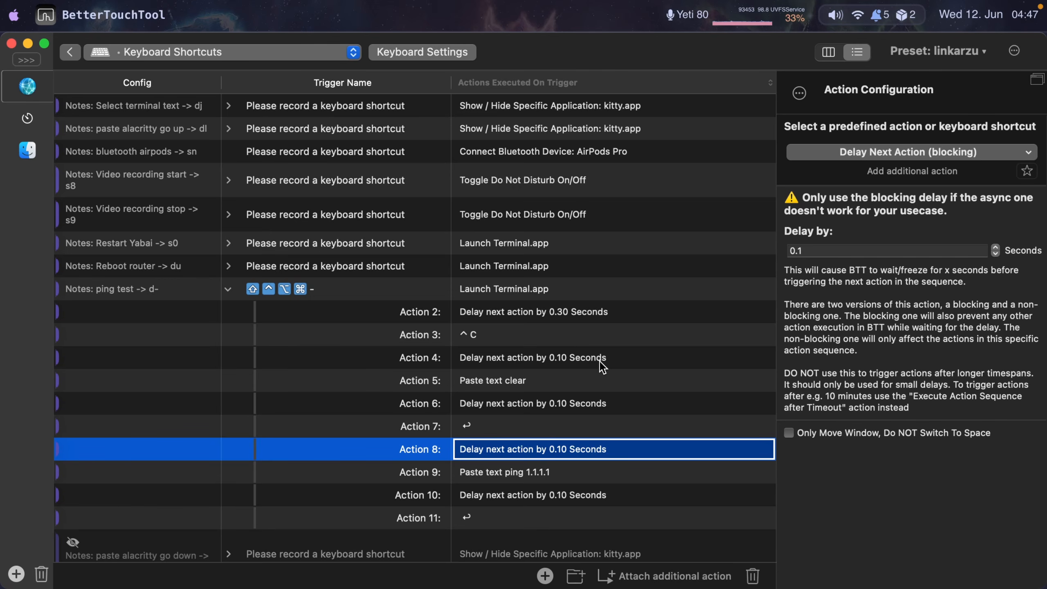
left_click(547, 362)
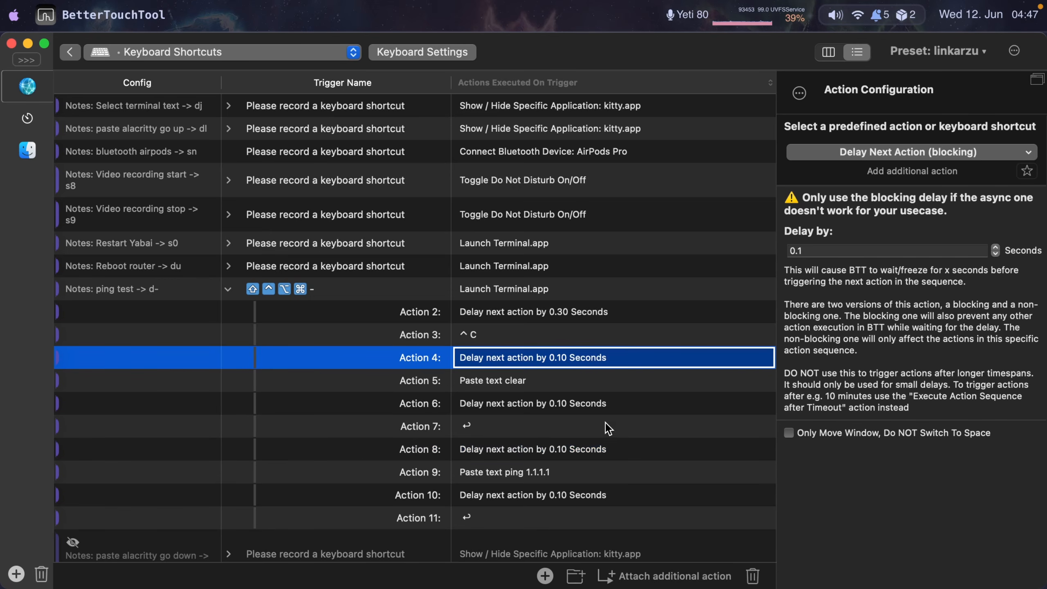
left_click(605, 404)
left_click(596, 452)
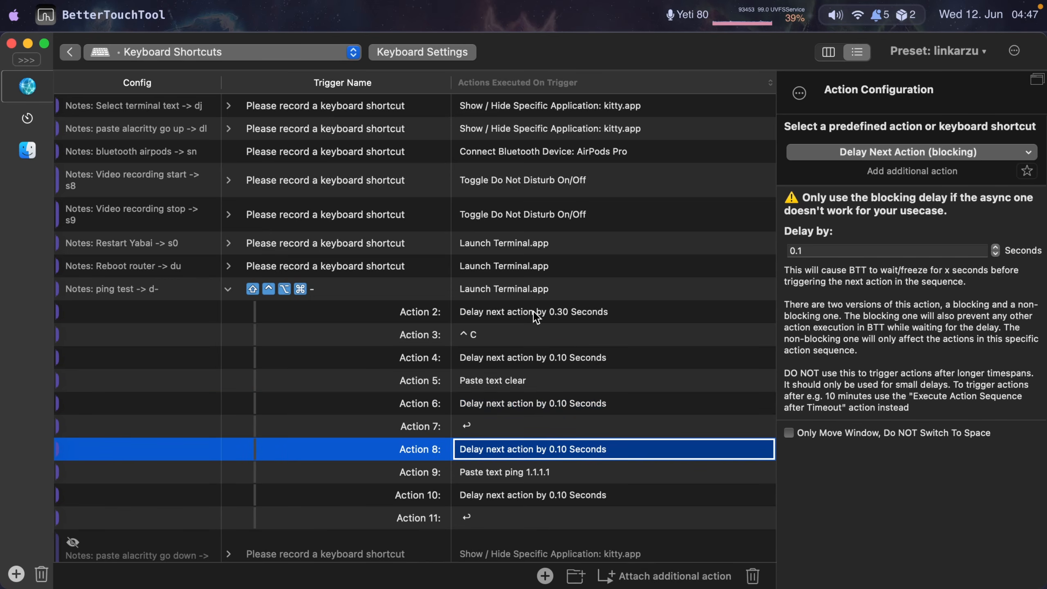
left_click(230, 292)
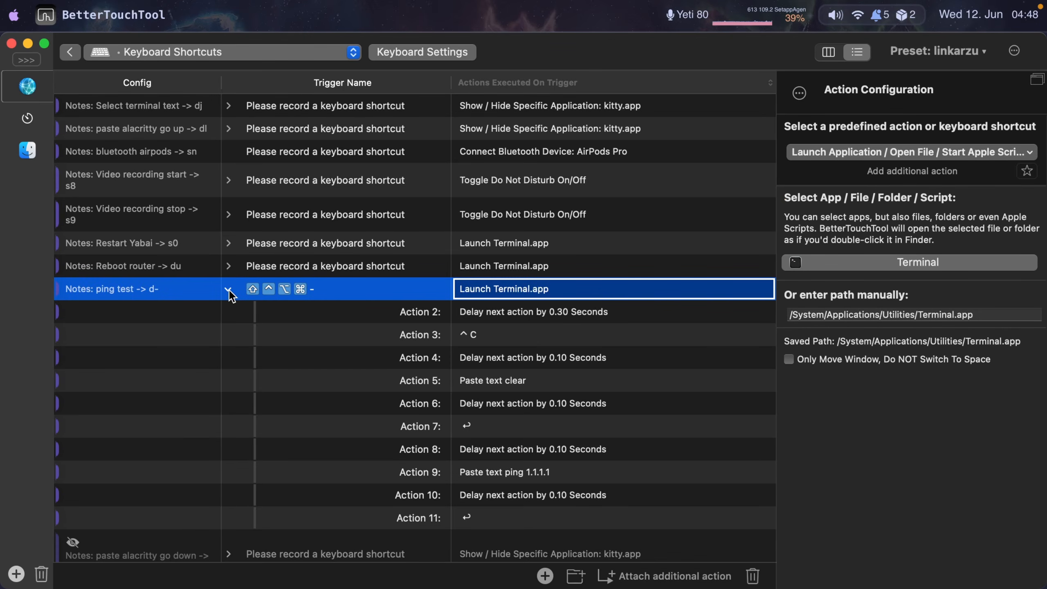
- Expand the Reboot router shortcut and inspect its actions, including the pasted reboot script path
left_click(227, 266)
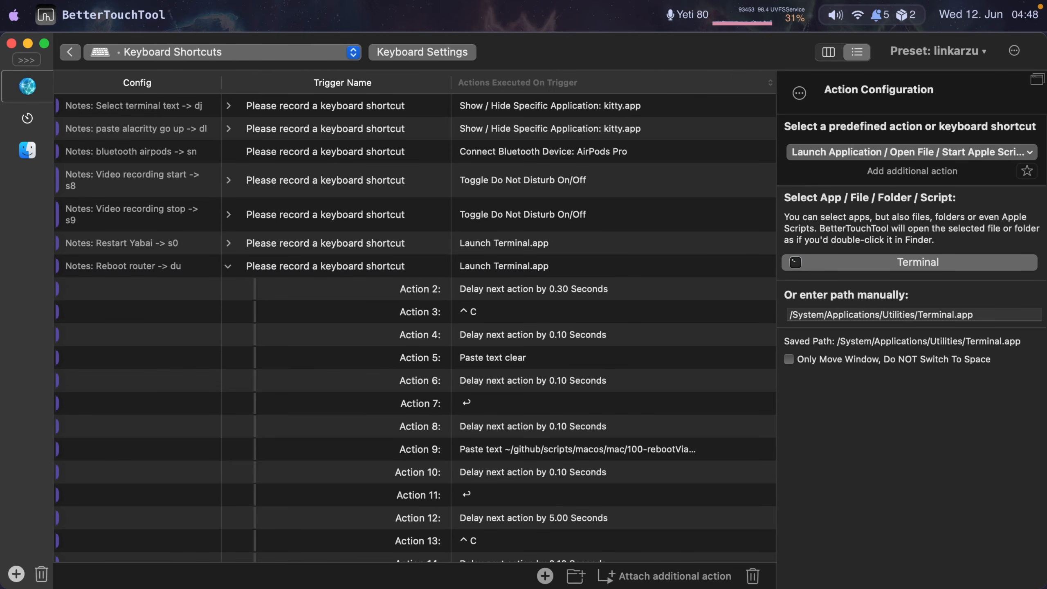
left_click(520, 271)
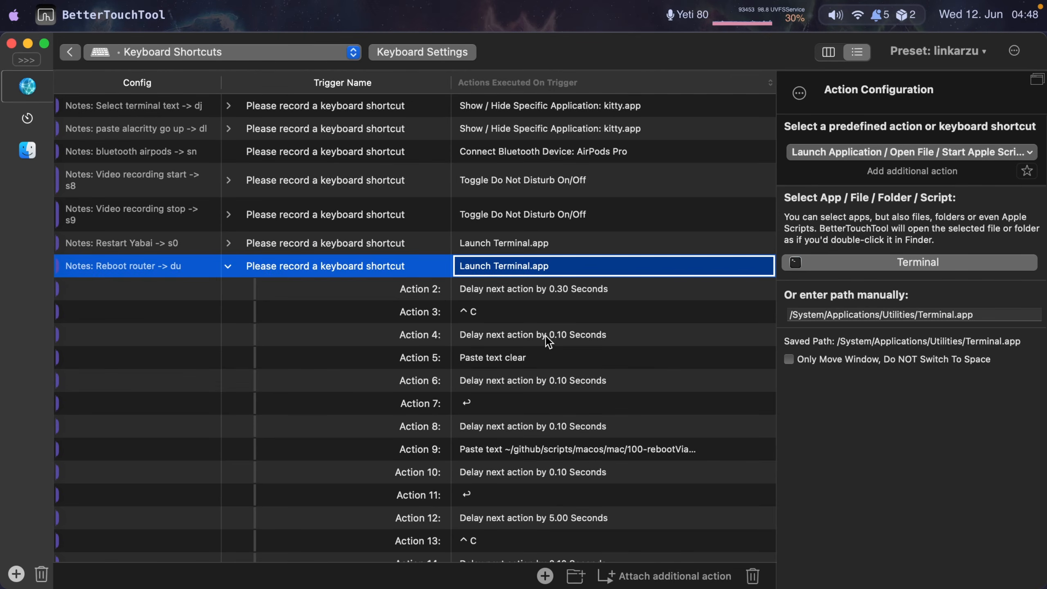
left_click(493, 312)
left_click(513, 358)
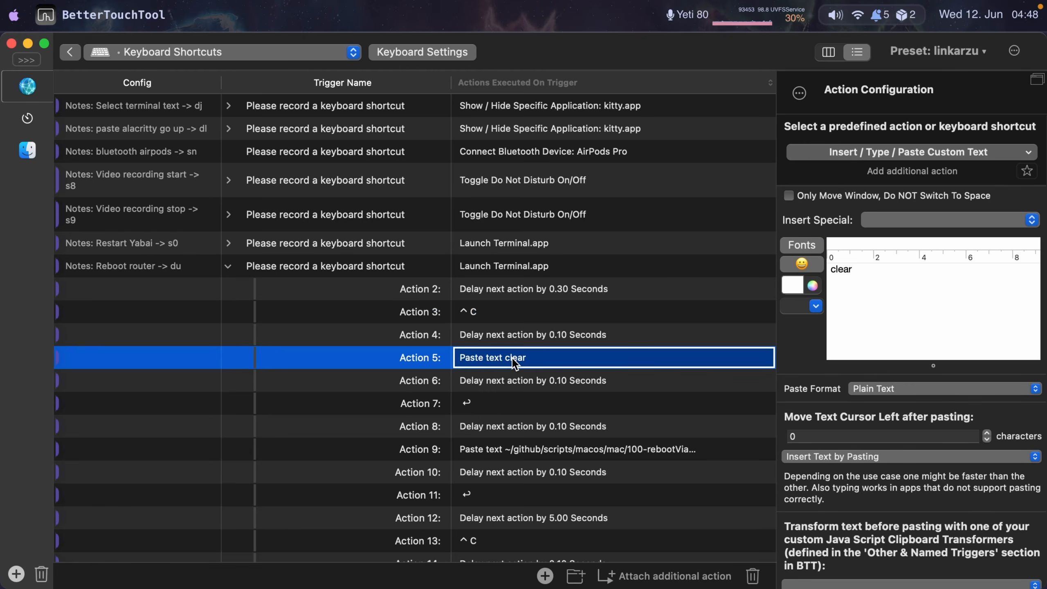
left_click(482, 406)
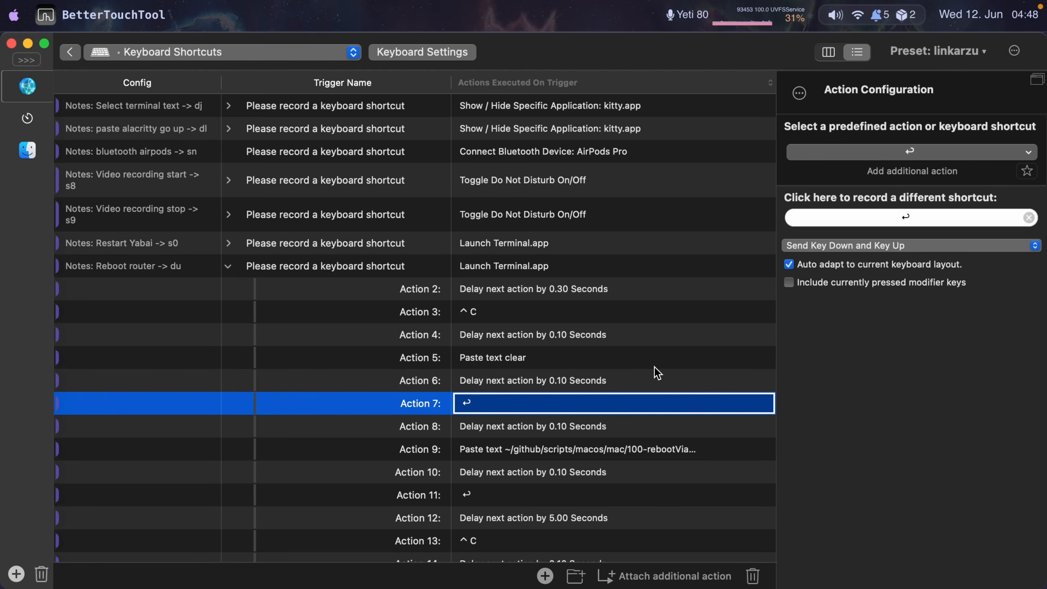
left_click(516, 450)
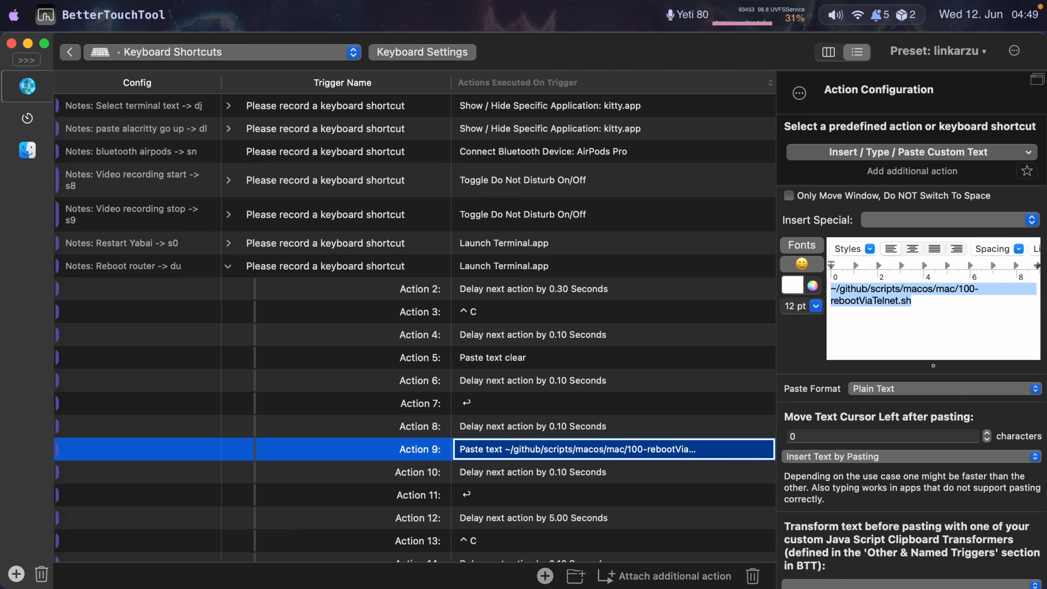
scroll(553, 443, "down", 2)
left_click(478, 453)
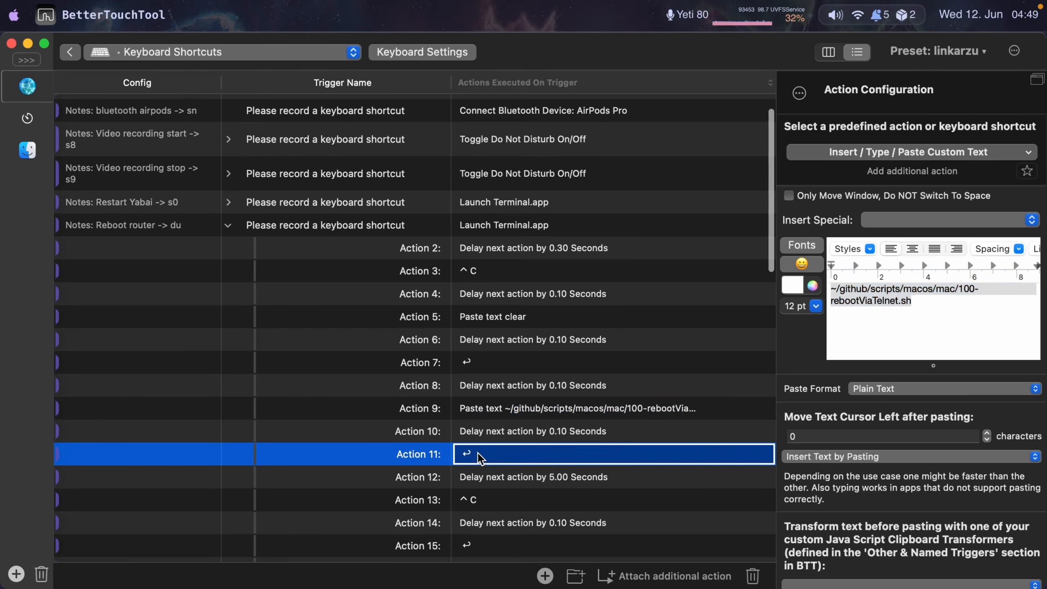
- Inspect the remaining Reboot router actions, including the pasted ping routersiste text
scroll(544, 524, "down", 5)
left_click(525, 340)
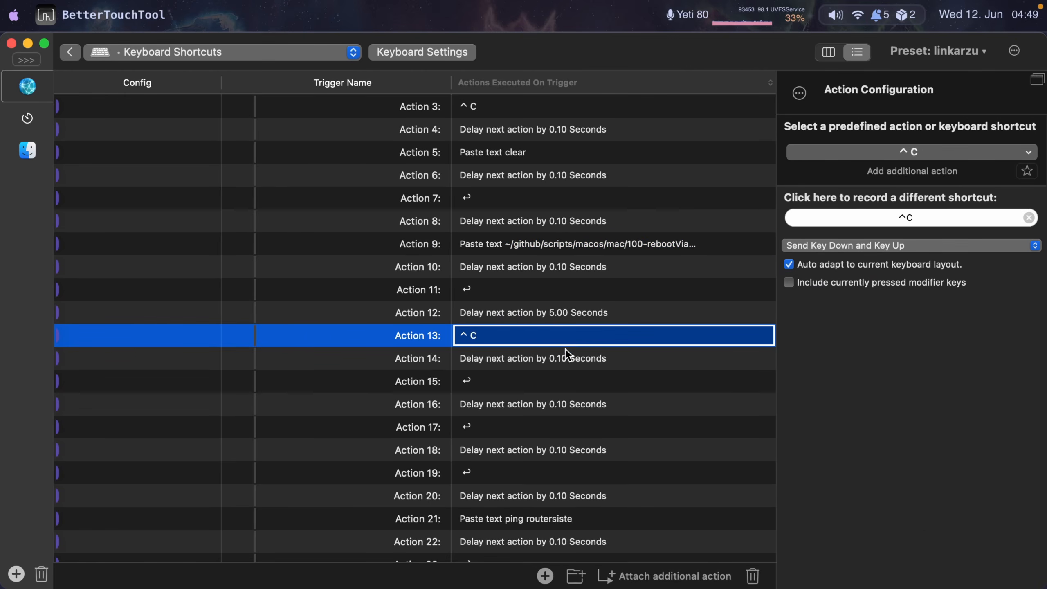
left_click(521, 383)
left_click(486, 428)
left_click(505, 473)
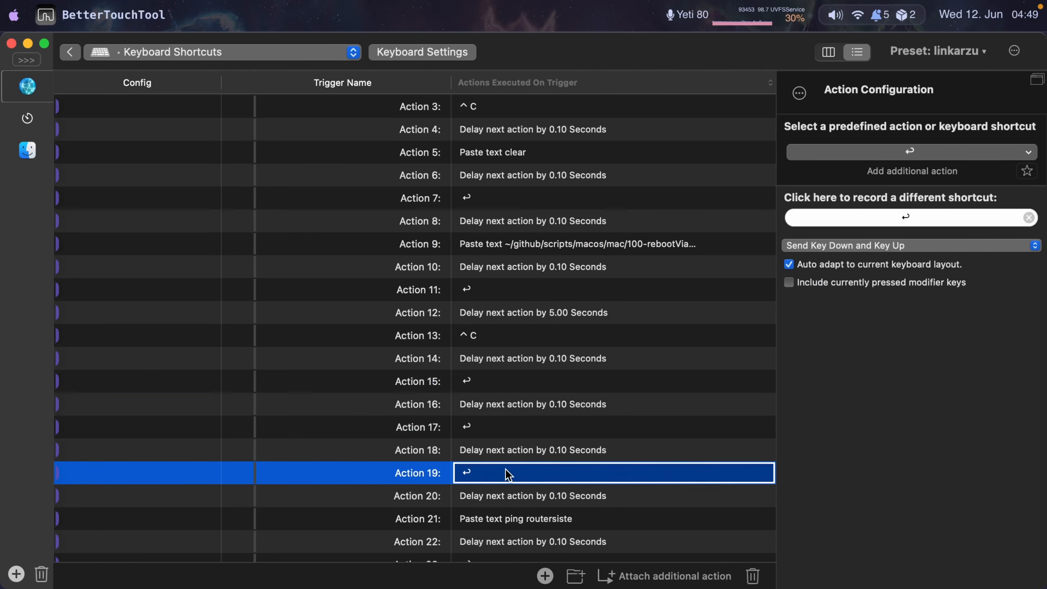
scroll(674, 427, "down", 3)
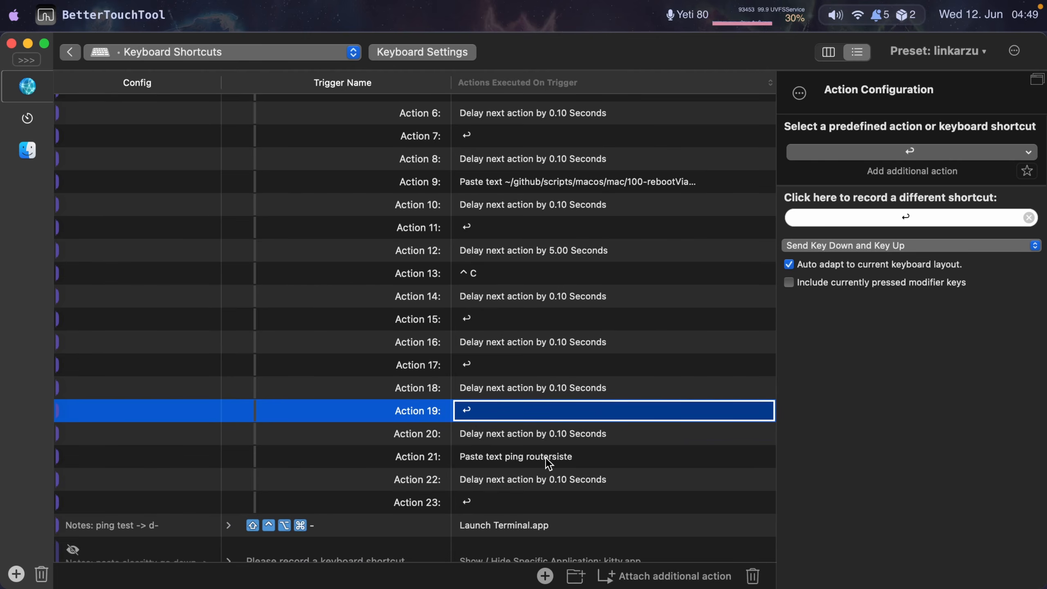
left_click(597, 455)
triple_click(950, 279)
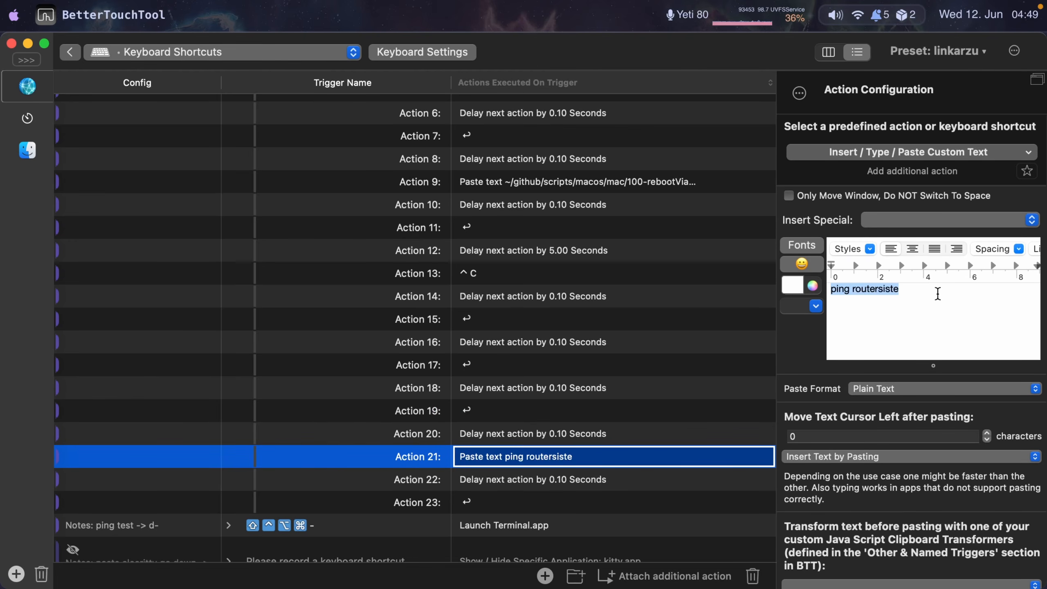
- Revisit the Reboot router action that pastes the reboot script path
scroll(597, 185, "down", 1)
left_click(587, 182)
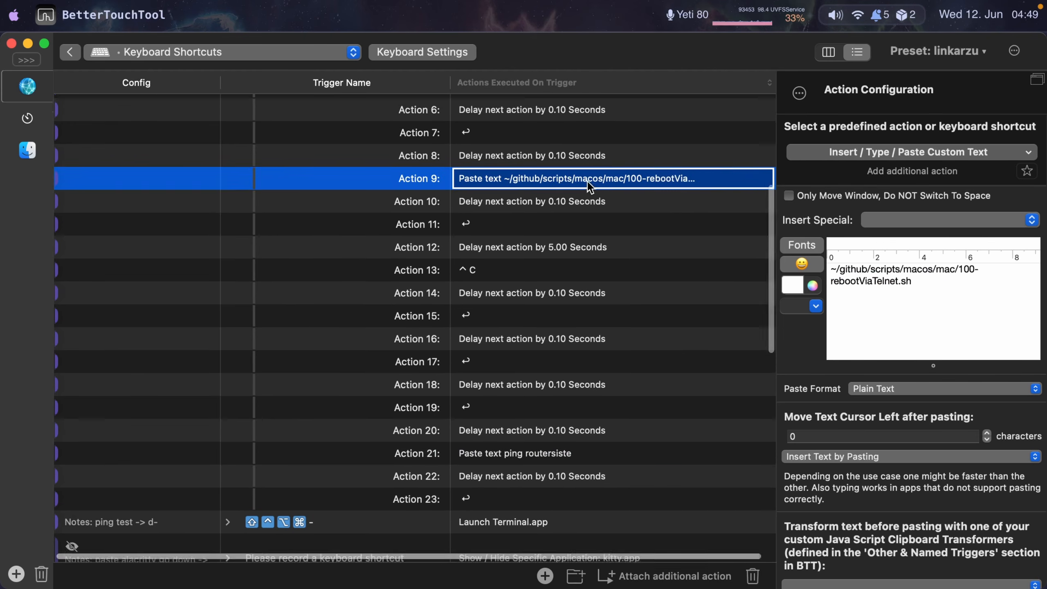
scroll(588, 182, "down", 1)
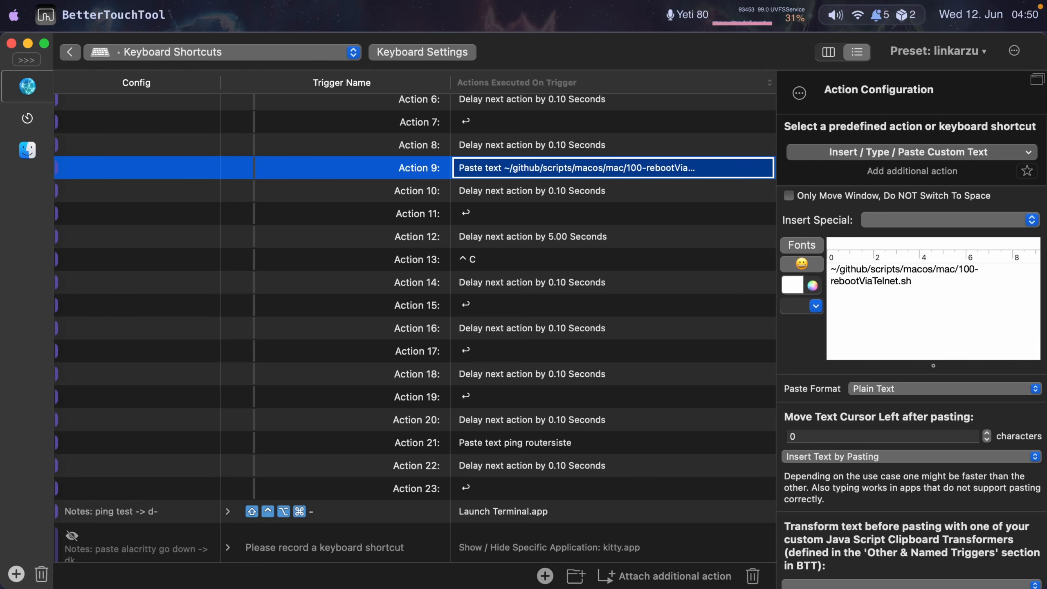
scroll(225, 267, "up", 7)
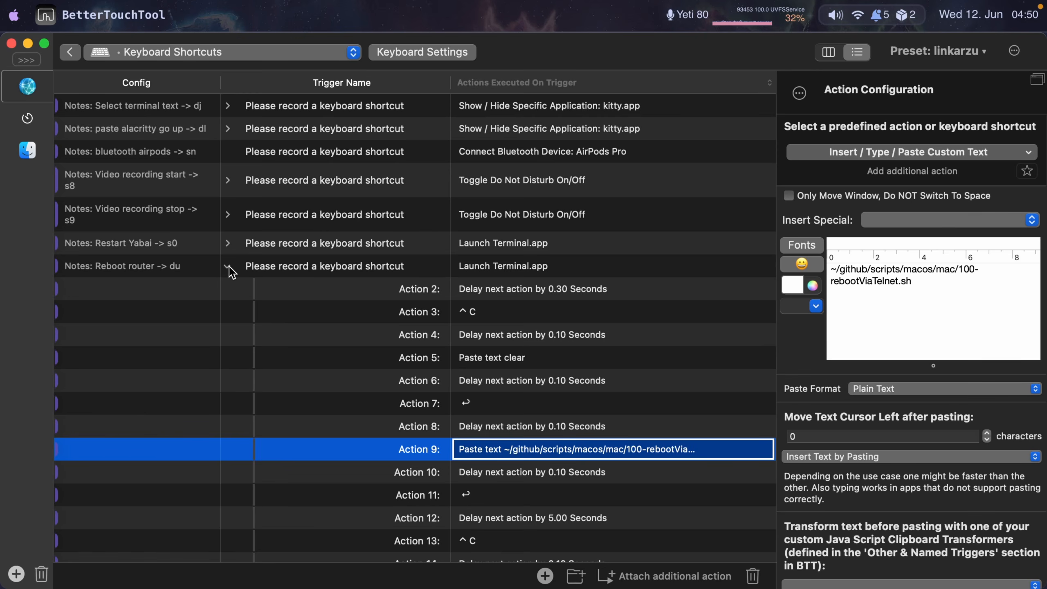
- Select the Reboot router shortcut and trigger it with its du key combination to run the reboot script in Terminal
left_click(341, 267)
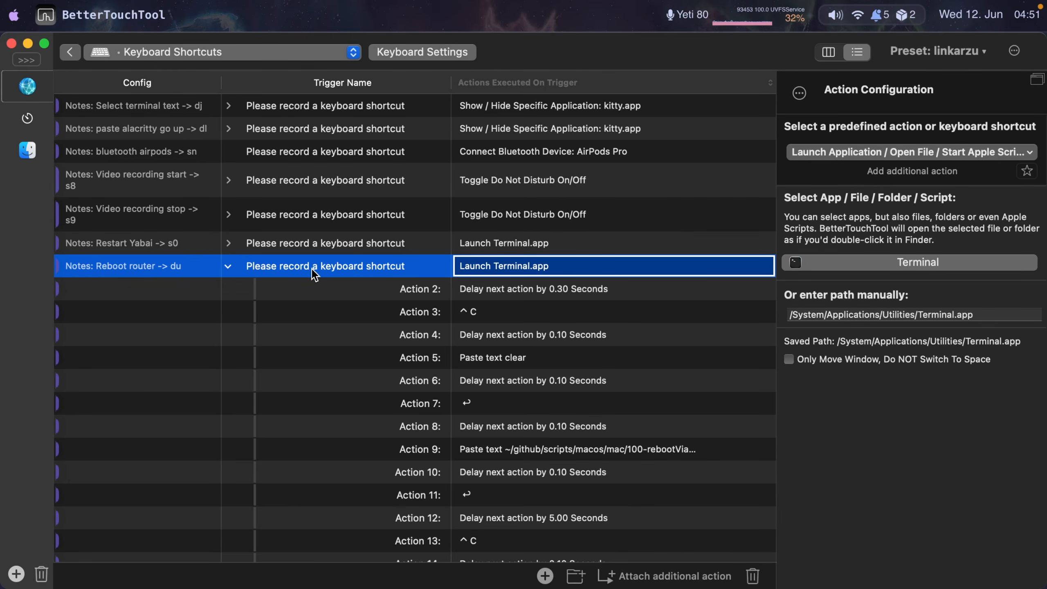
key("d")
key("u")
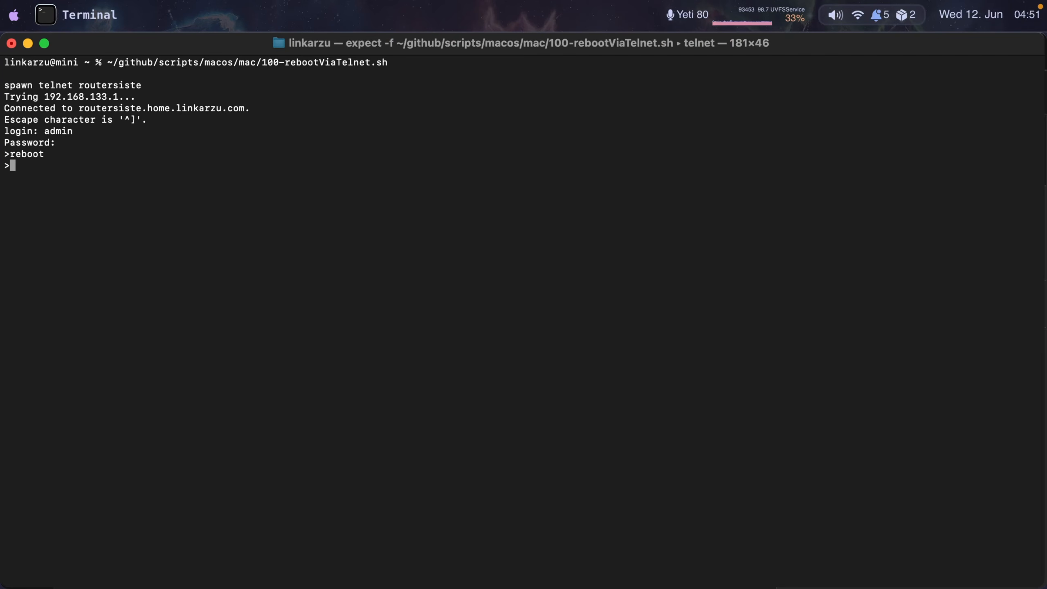
- Interrupt the running telnet reboot session and return to a fresh shell prompt
key("ctrl+c")
key("Return")
key("Return")
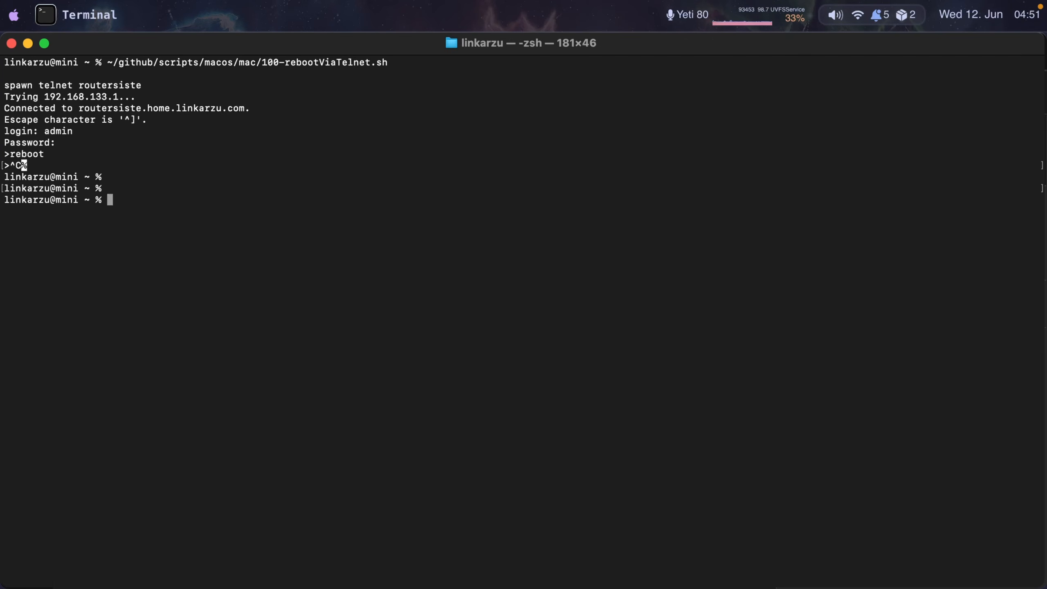
- Run ping routersiste to watch the router come back, then stop the ping
type("ping routersiste")
key("Return")
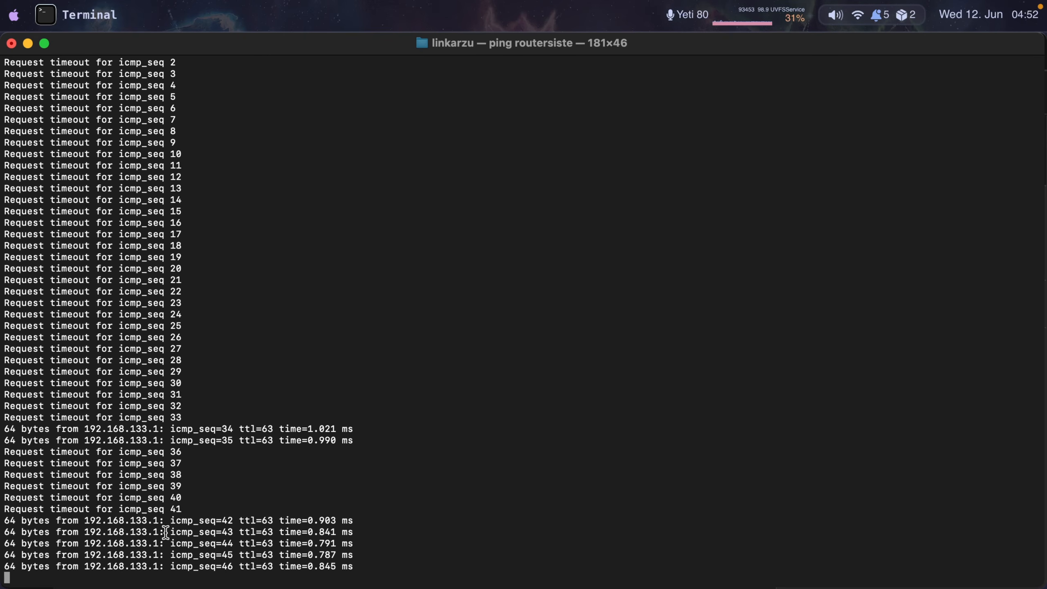
key("ctrl+c")
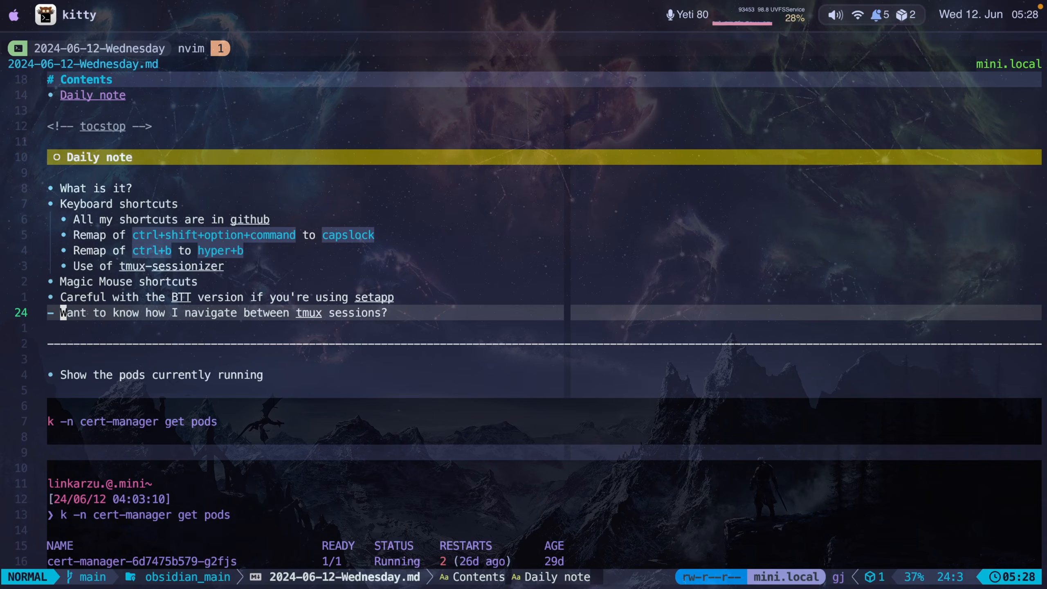
- Navigate the daily note up to the ctrl+shift+option+command remap item and visually select part of its key text
key("k")
key("k")
key("k")
key("k")
key("k")
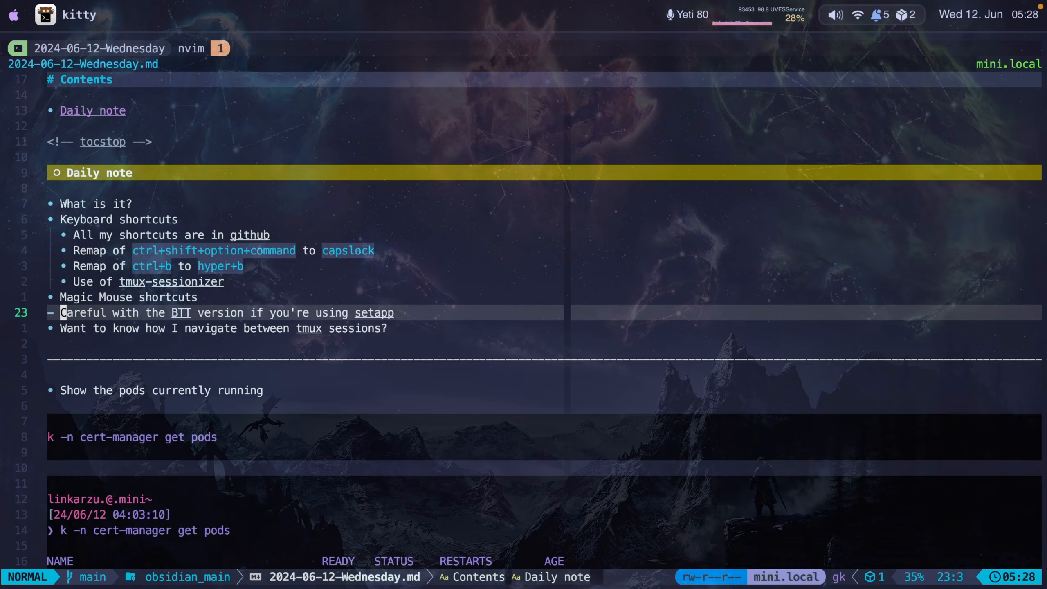
key("f")
key("l")
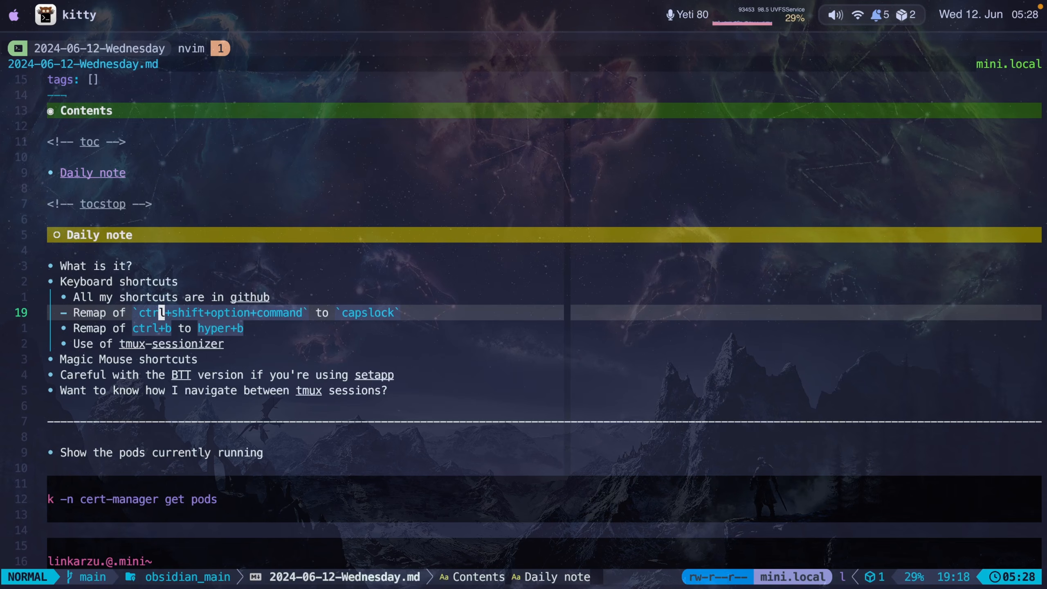
key("f")
key("d")
key("l")
key("l")
key("l")
key("l")
key("l")
key("l")
key("l")
key("h")
key("h")
key("h")
key("h")
key("h")
key("h")
key("h")
key("v")
key("shift+f")
key("grave")
key("l")
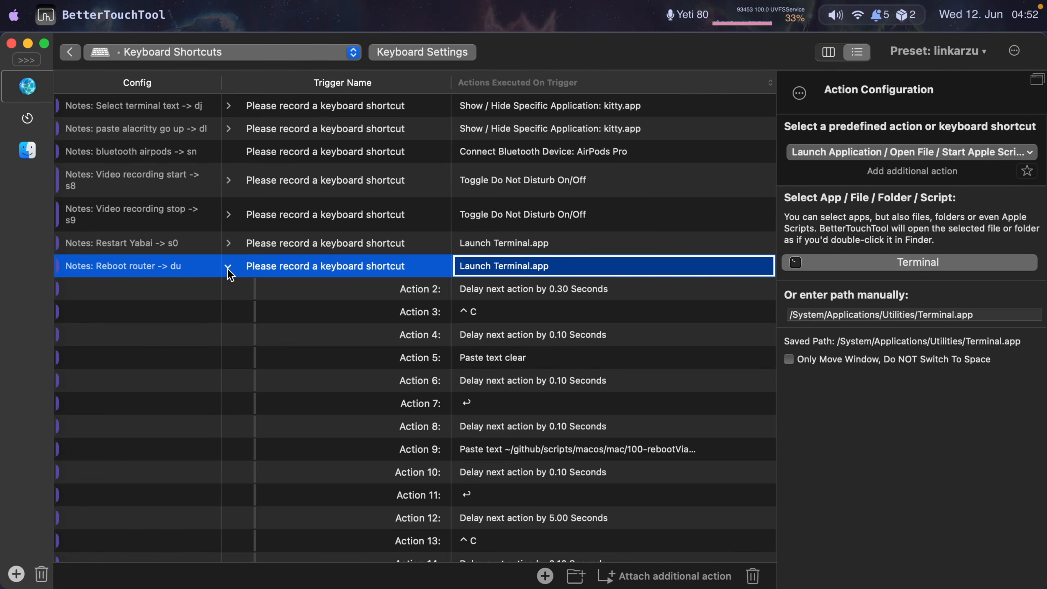
- Collapse Reboot router and expand the Restart Yabai shortcut to inspect its Terminal launch and ^C actions
left_click(228, 267)
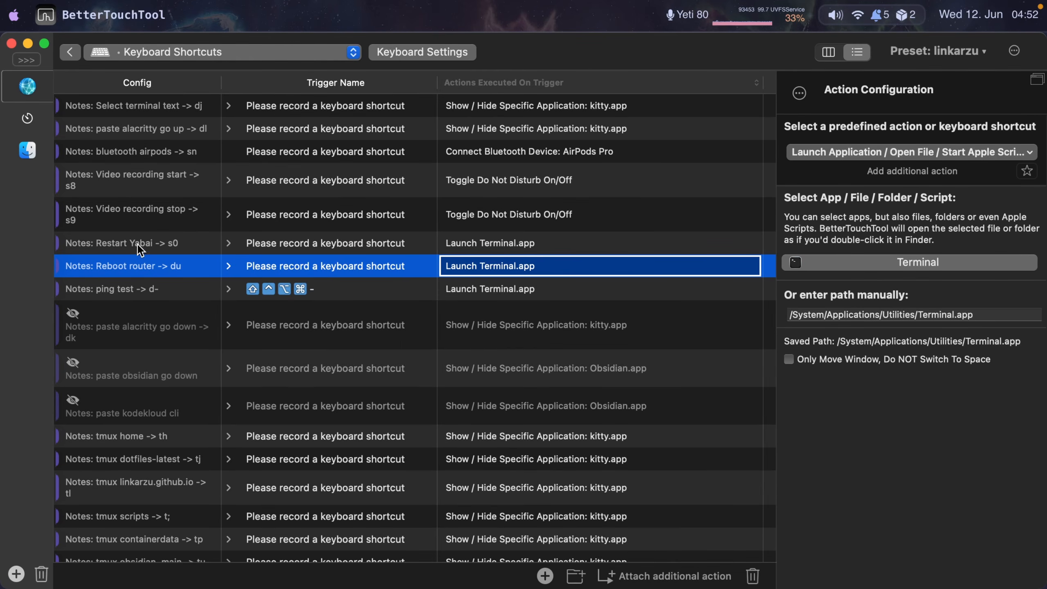
left_click(228, 243)
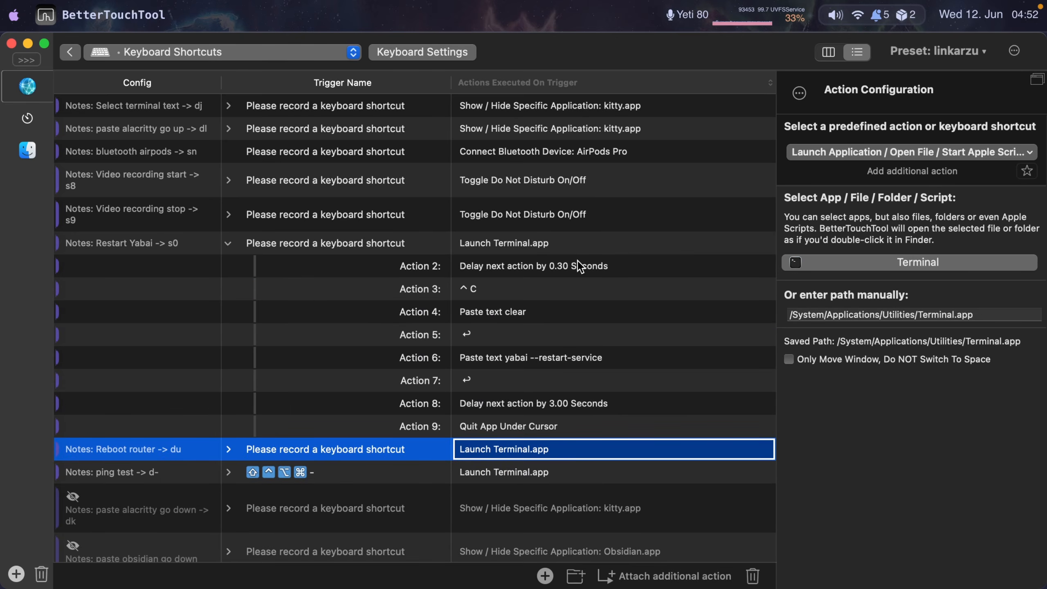
left_click(489, 244)
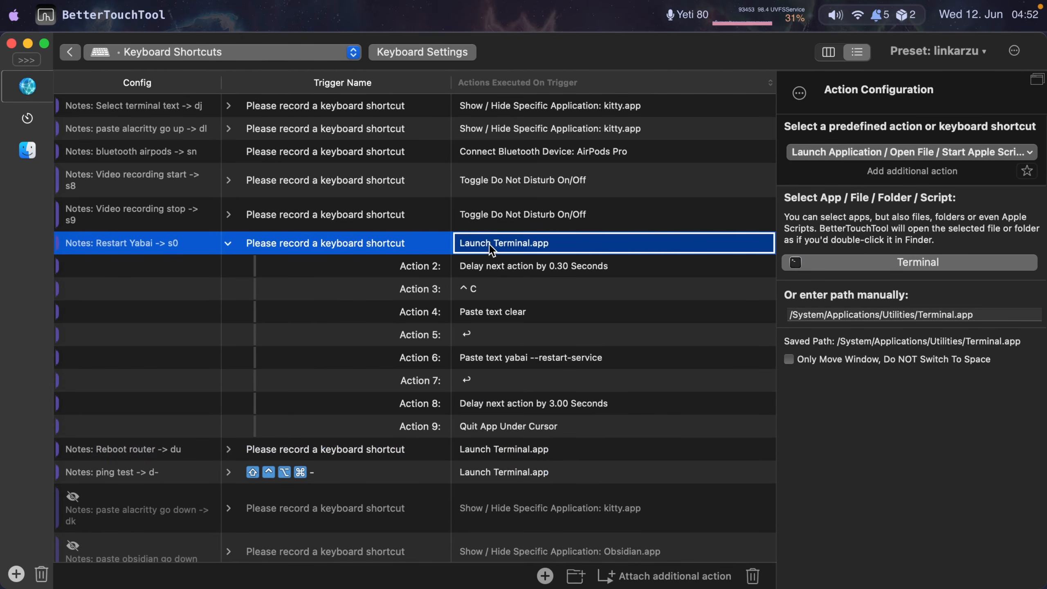
left_click(485, 290)
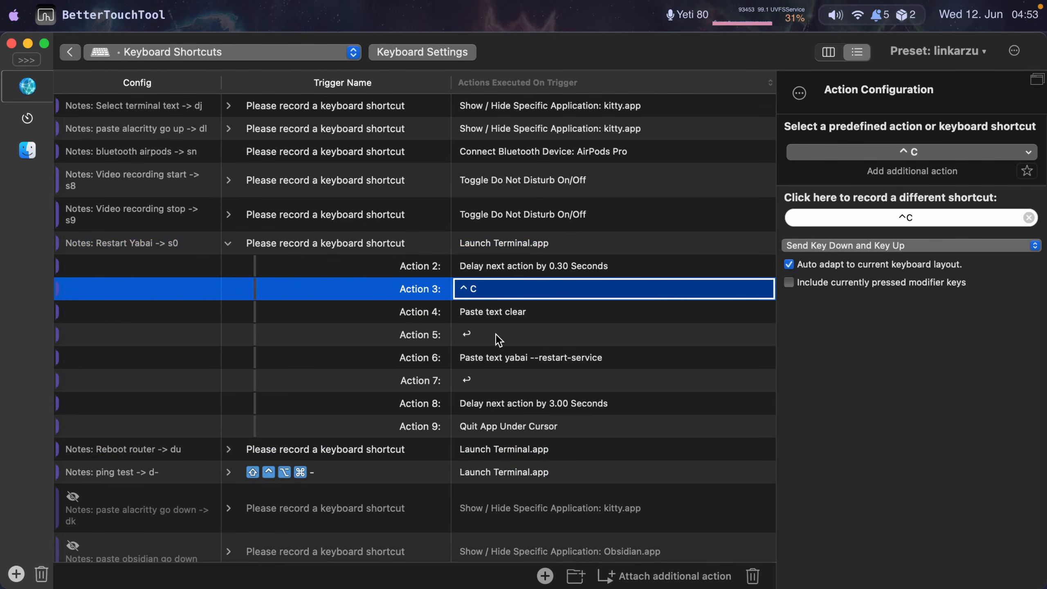
- Inspect the Restart Yabai actions that paste yabai --restart-service, wait 3 seconds and quit the app under the cursor
left_click(501, 357)
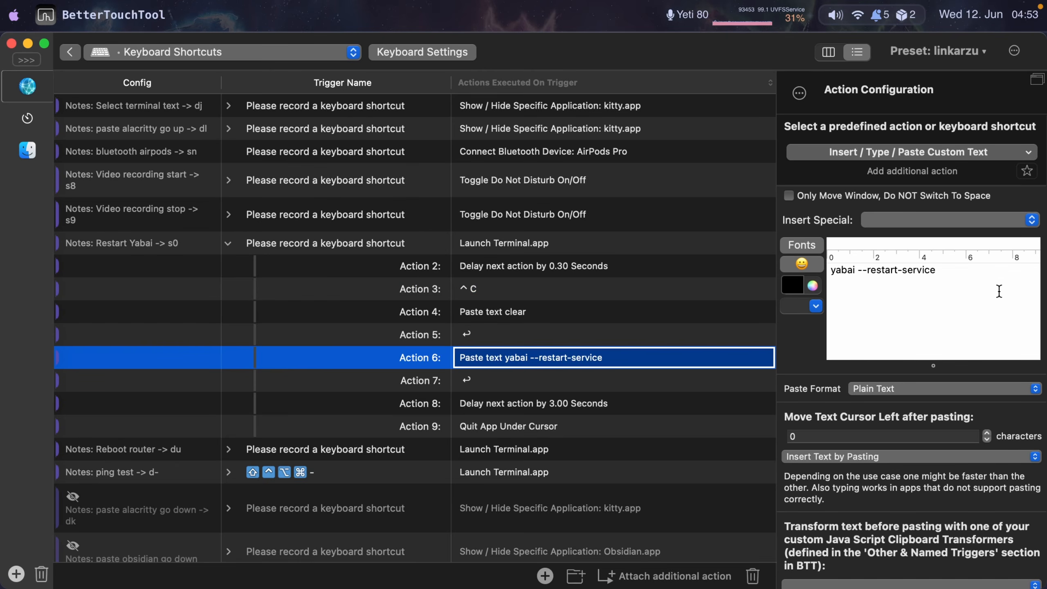
triple_click(974, 274)
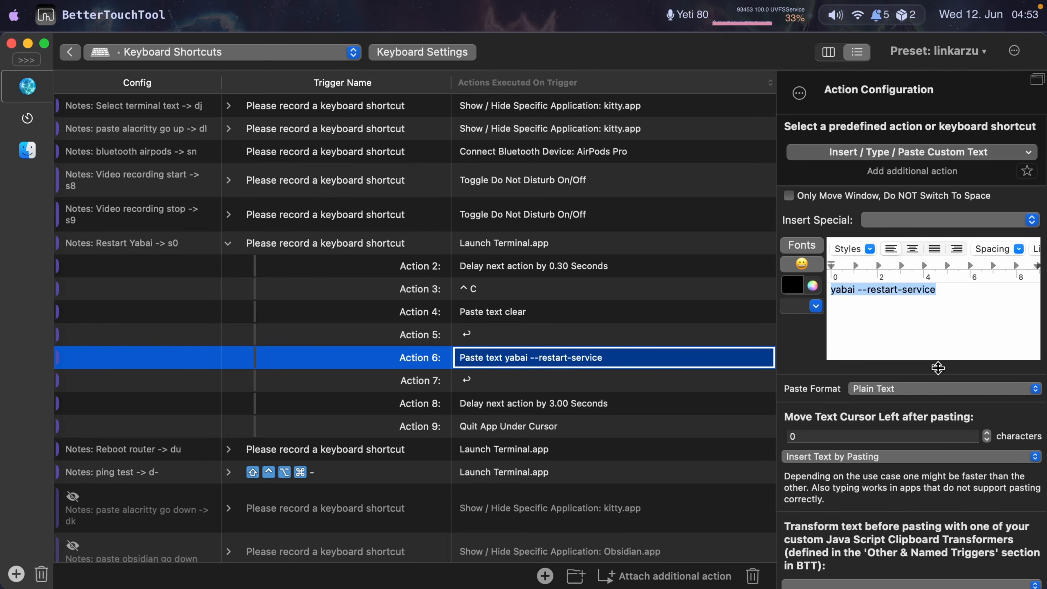
left_click(538, 406)
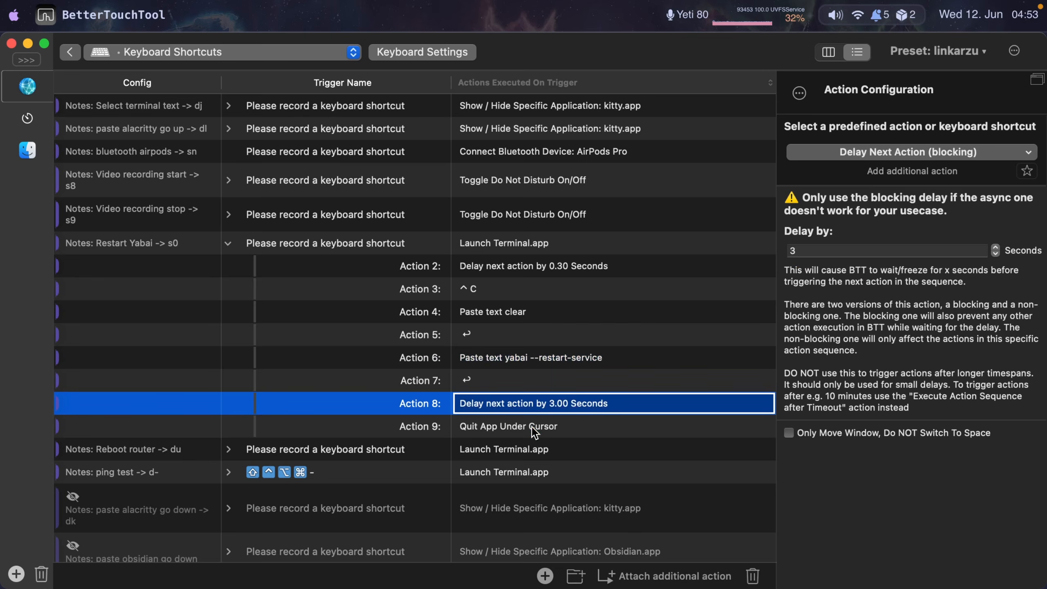
left_click(532, 427)
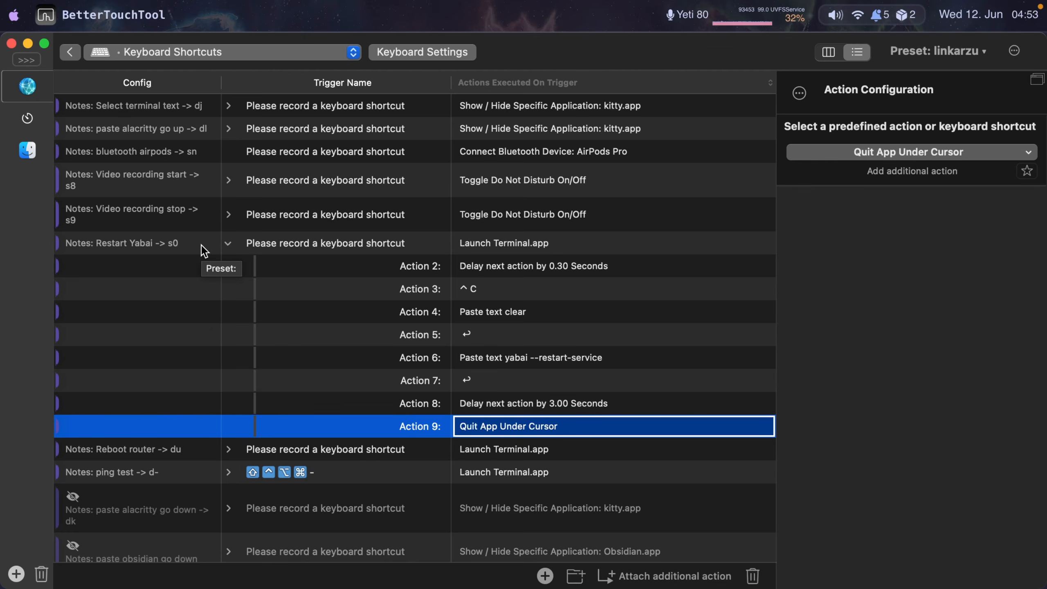
- Trigger the Restart Yabai shortcut with its s0 key combination and collapse the shortcut's action list
key("s")
key("0")
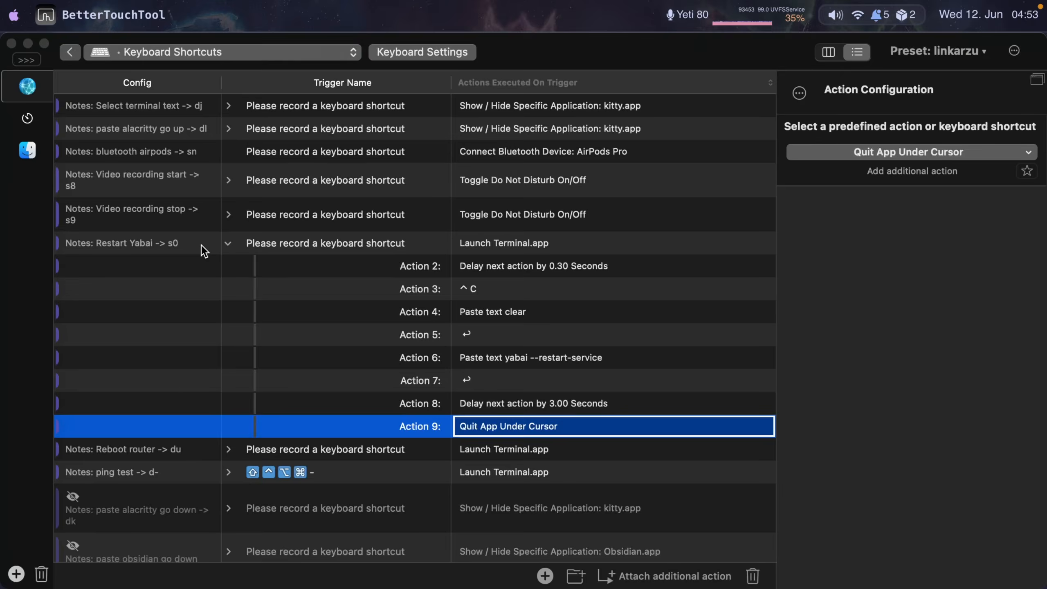
left_click(204, 244)
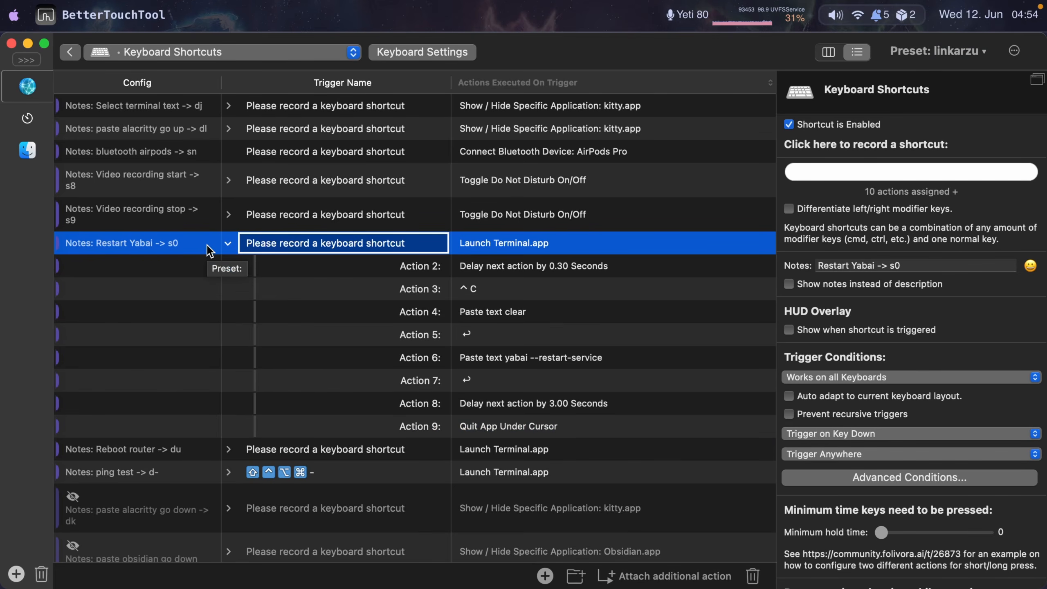
left_click(490, 426)
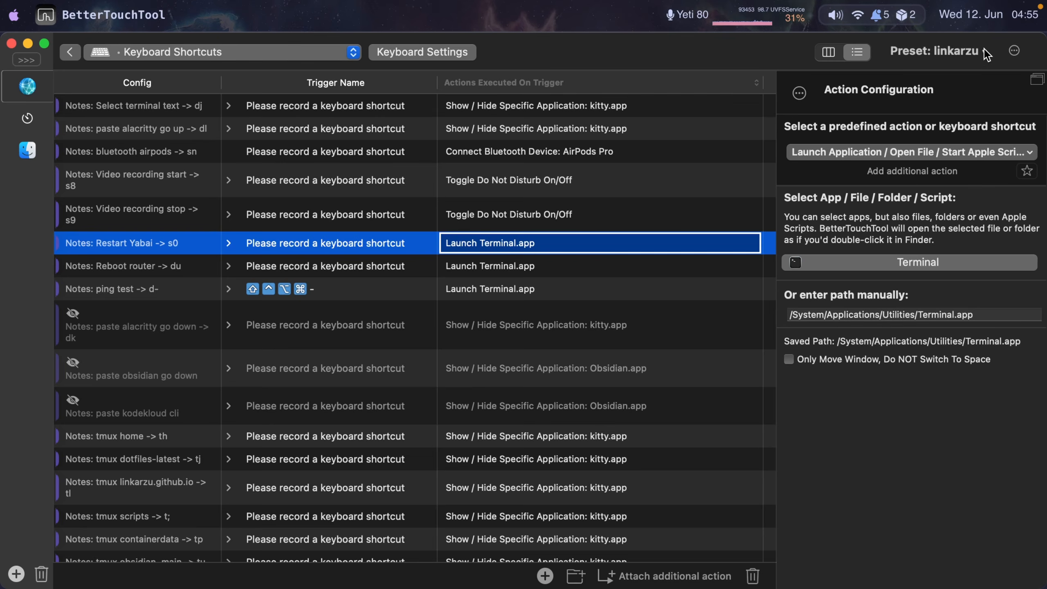
- Open the dotfiles-latest GitHub repository by searching for dot
left_click(982, 51)
left_click(982, 50)
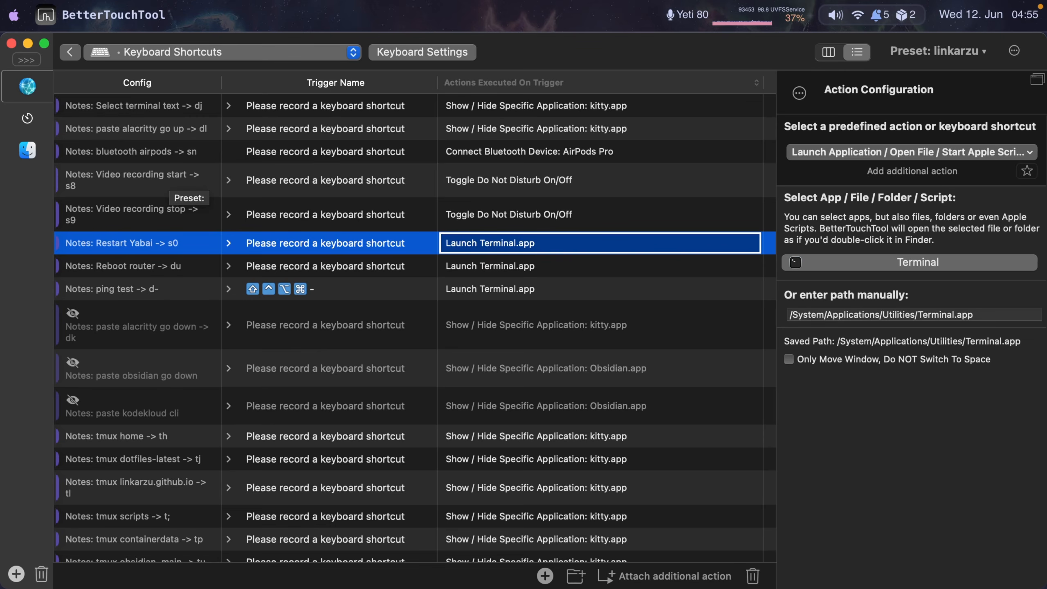
key("super+space")
type("dot")
key("Return")
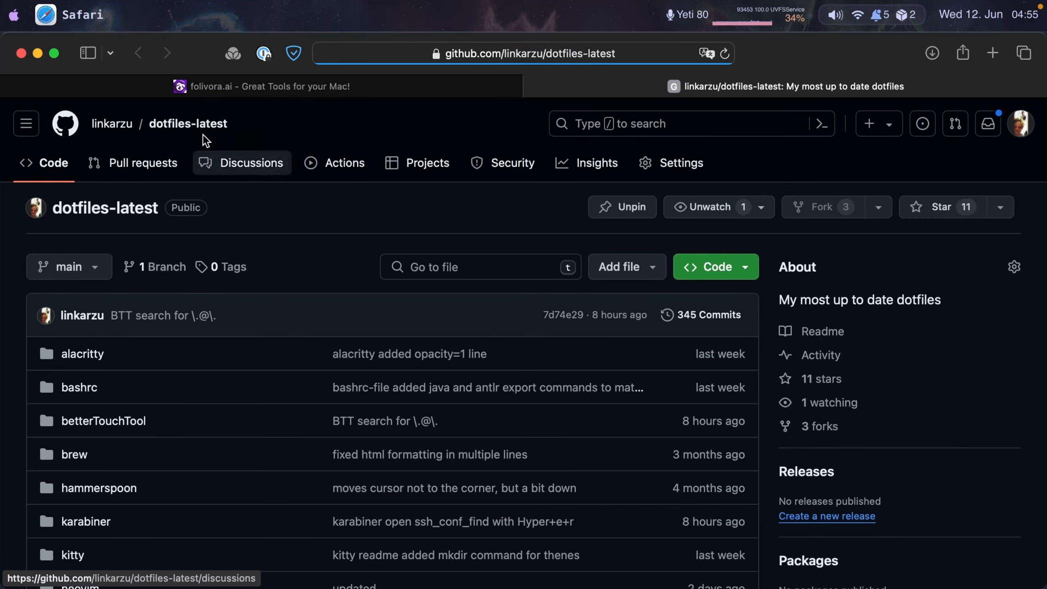
- Open the repository's betterTouchTool folder holding linkarzu.bttpreset and switch back to BetterTouchTool
left_click(110, 422)
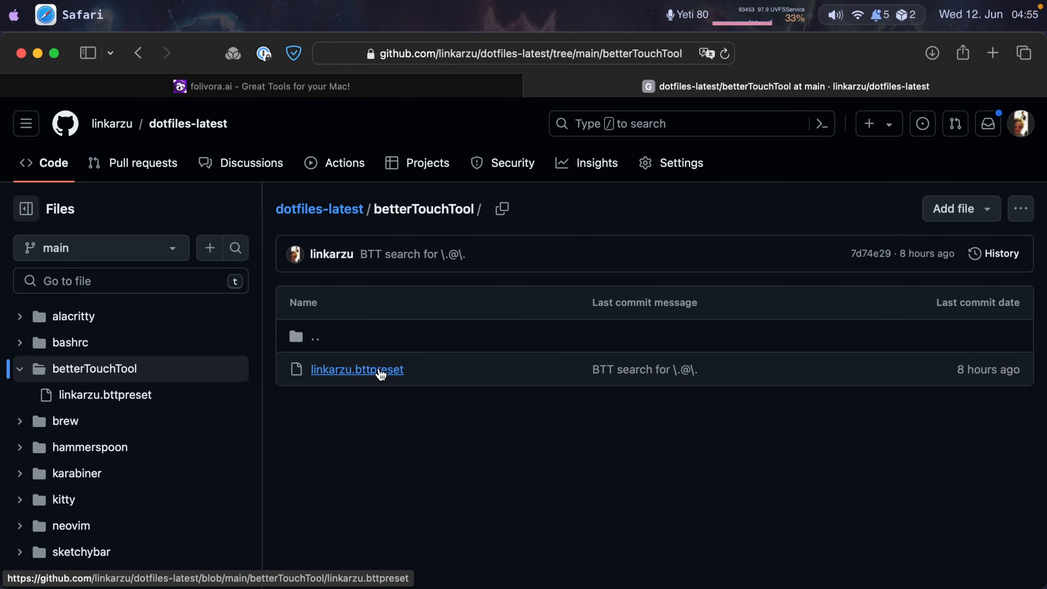
key("super+Tab")
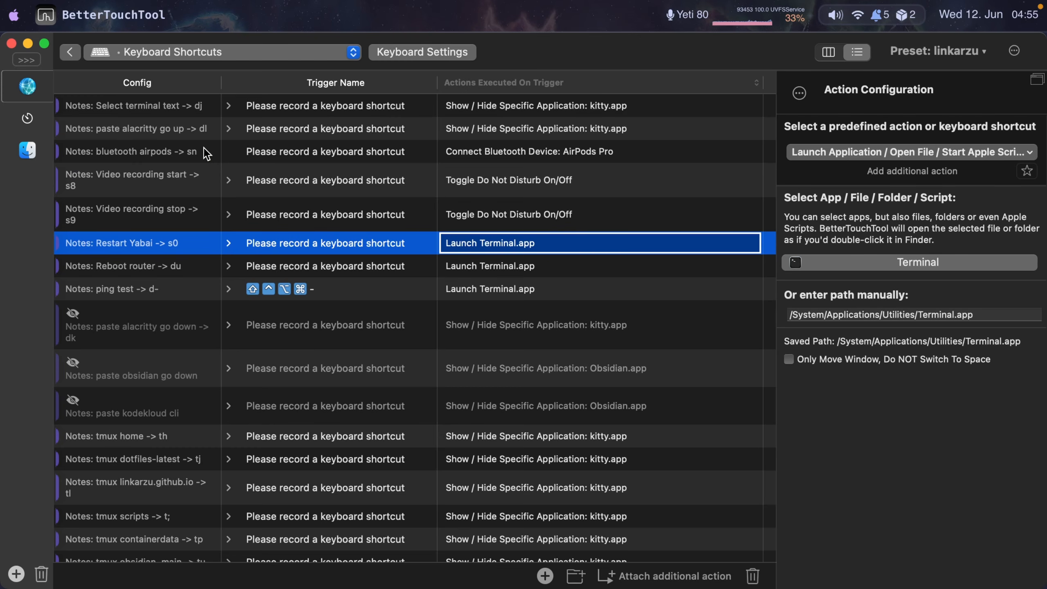
key("super+Tab")
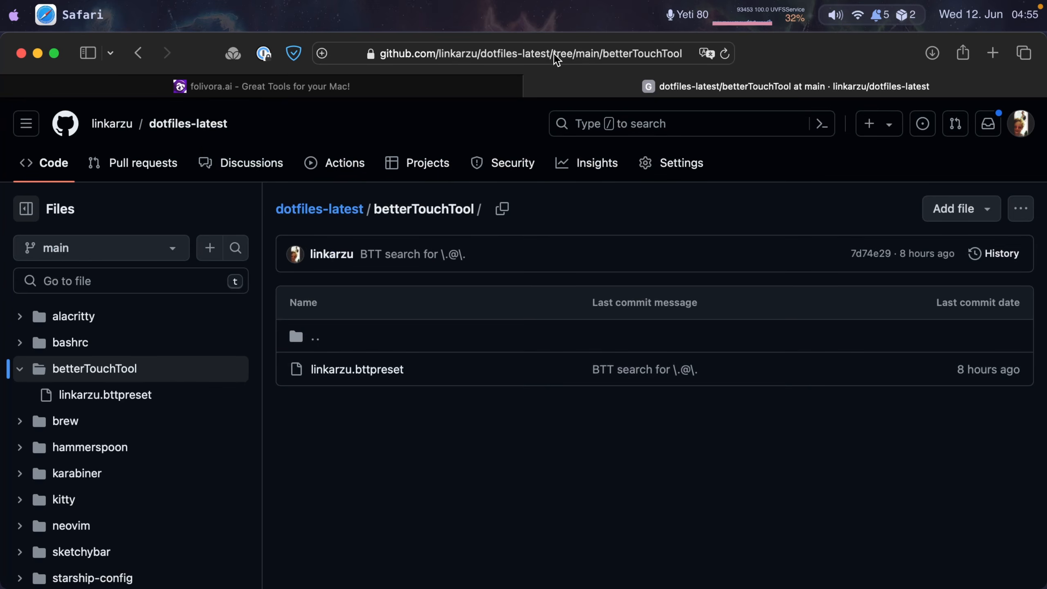
key("super+Tab")
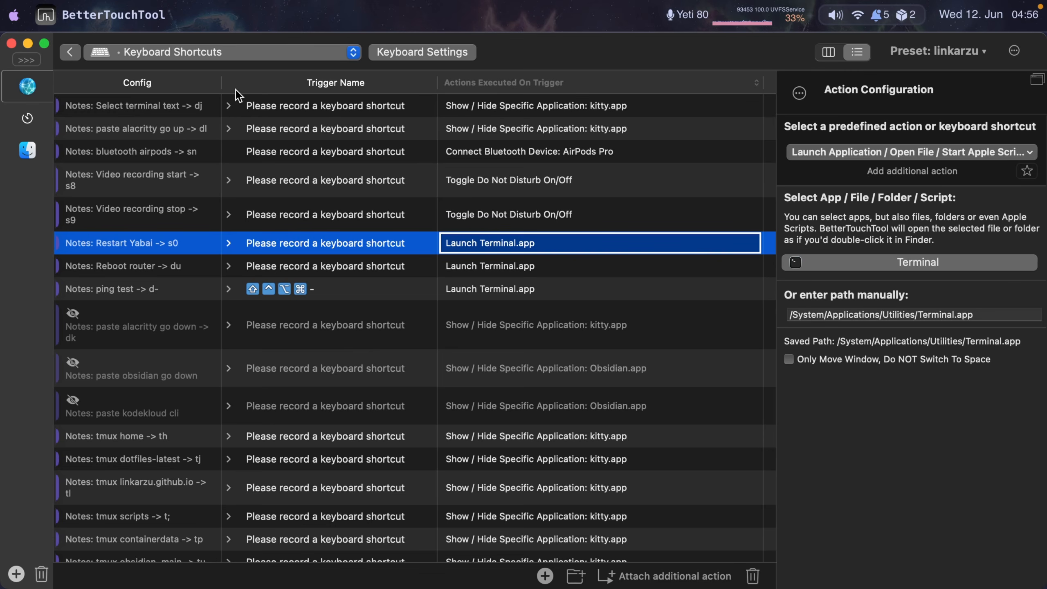
- Widen the Config column and expand the Video recording start shortcut to inspect its ^⌥⇧⌘2 keystroke action
left_click_drag(221, 84, 231, 85)
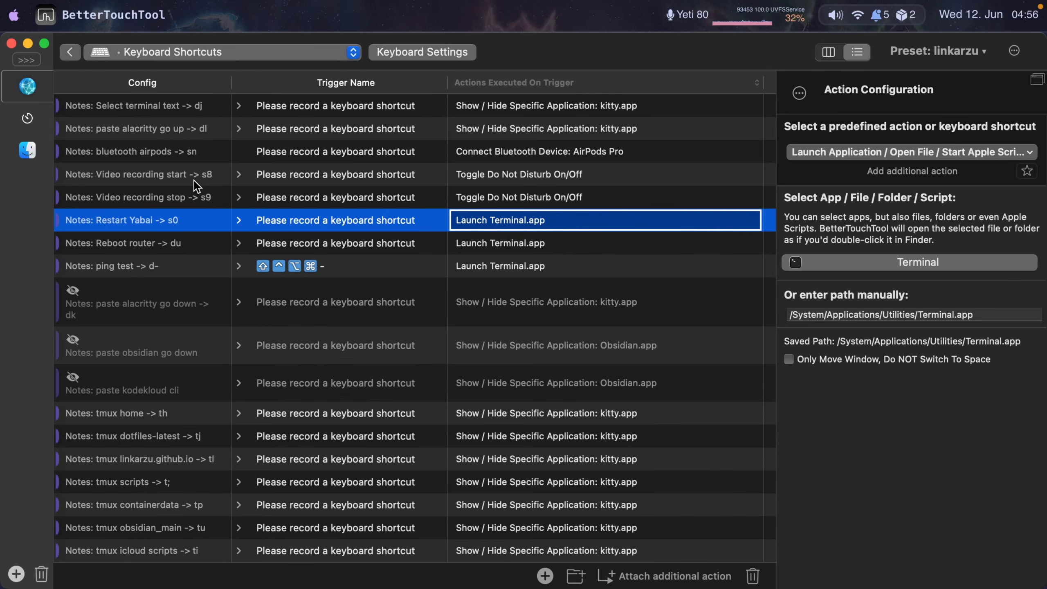
left_click(241, 176)
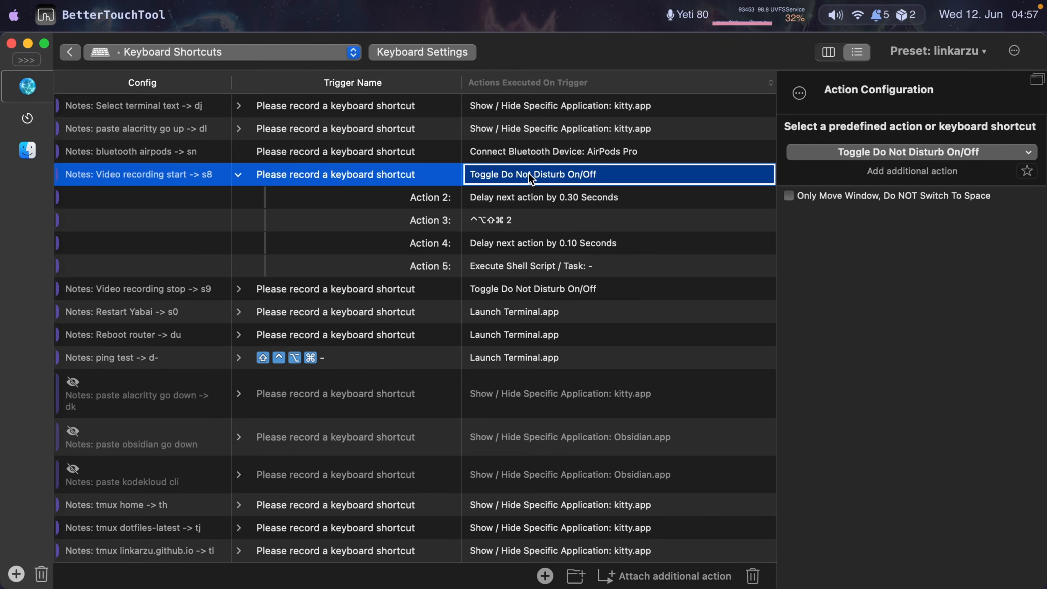
left_click(521, 219)
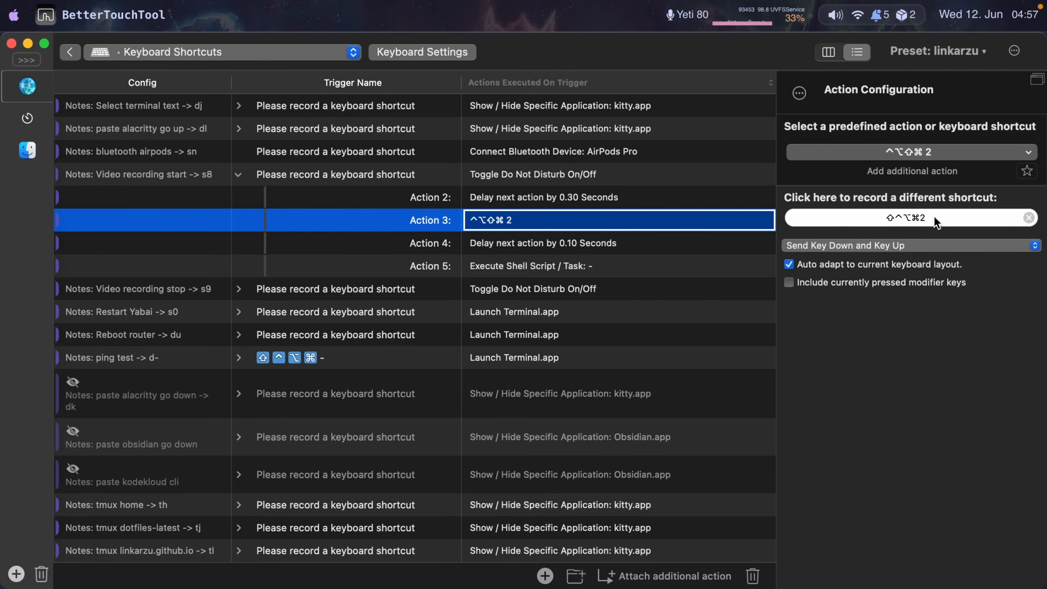
- Inspect the Video recording start shell script action that kills Slack and Google Chrome
left_click(502, 267)
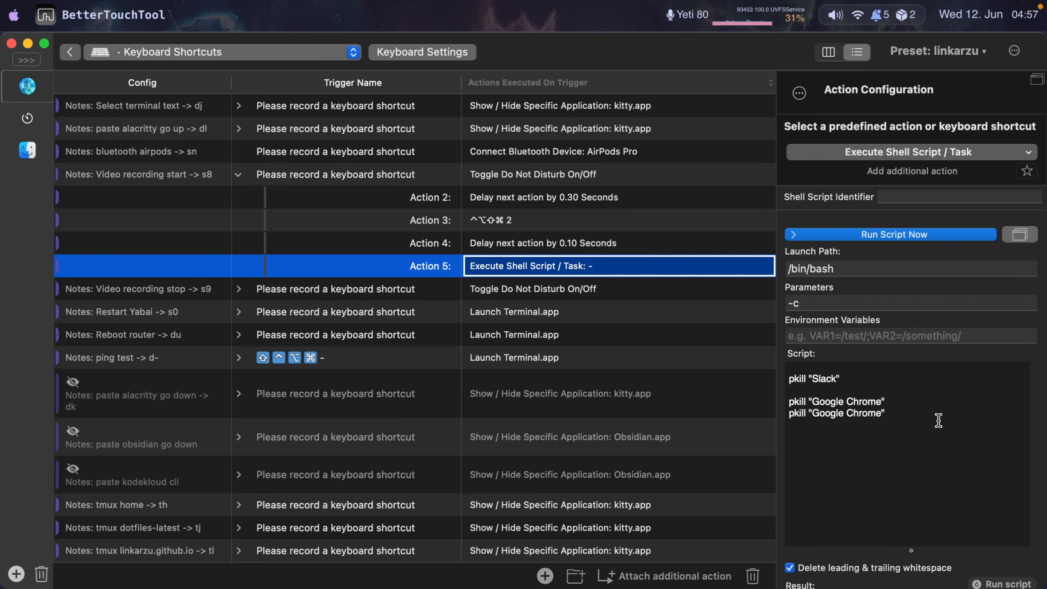
left_click(923, 414)
left_click_drag(923, 414, 701, 355)
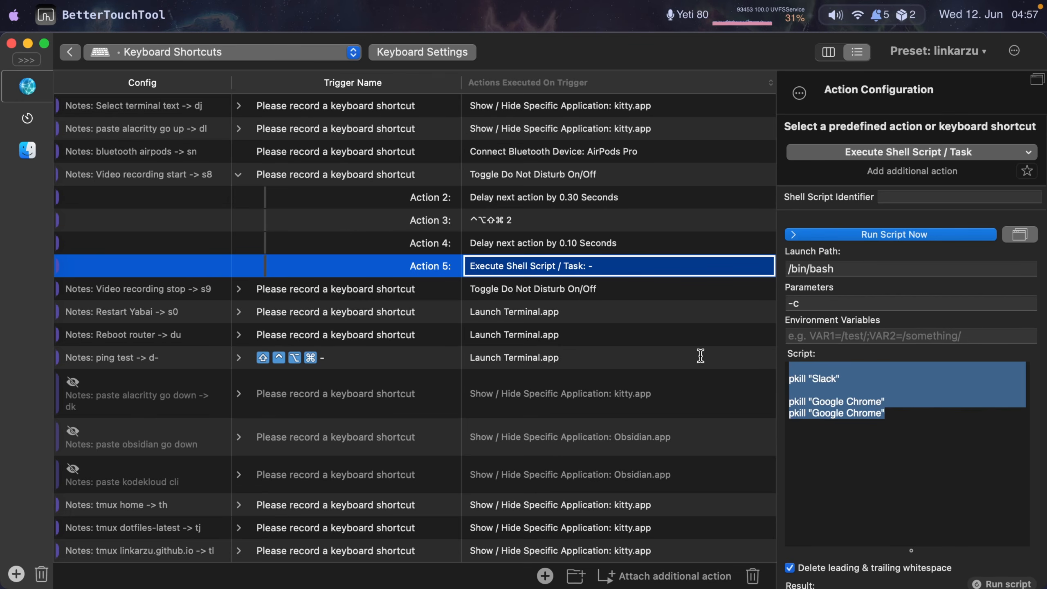
left_click(944, 411)
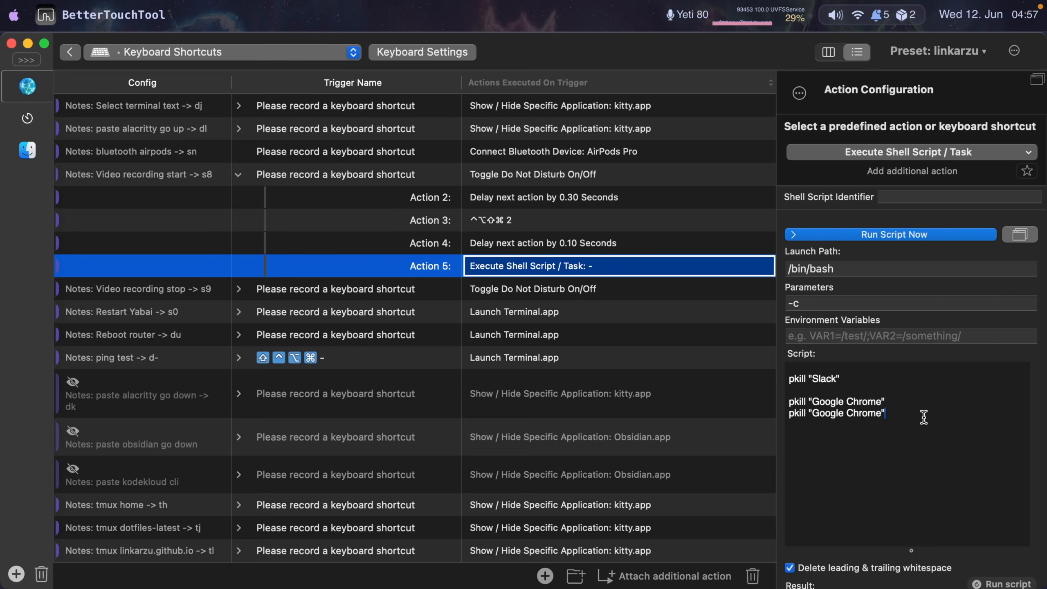
- Collapse Video recording start and inspect the Video recording stop shortcut's actions, including its ^⌥⇧⌘3 keystroke
left_click(238, 174)
left_click(238, 197)
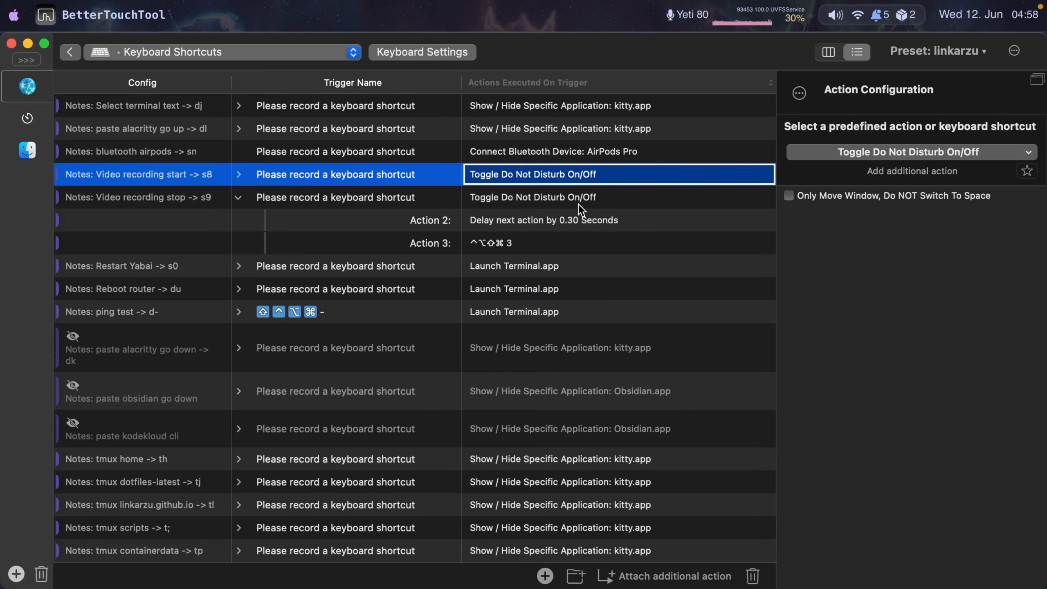
left_click(507, 198)
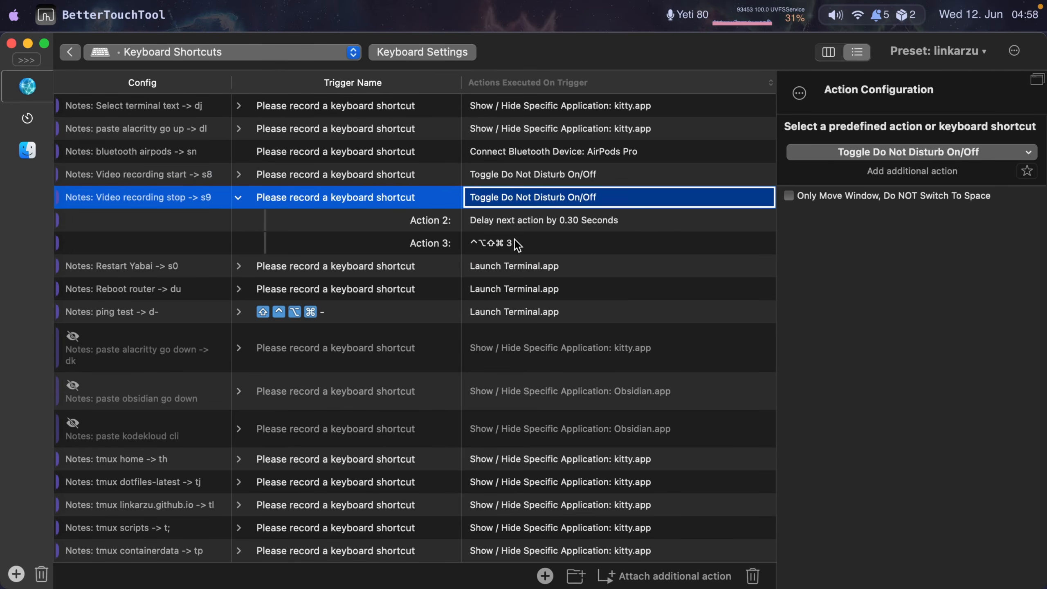
left_click(487, 242)
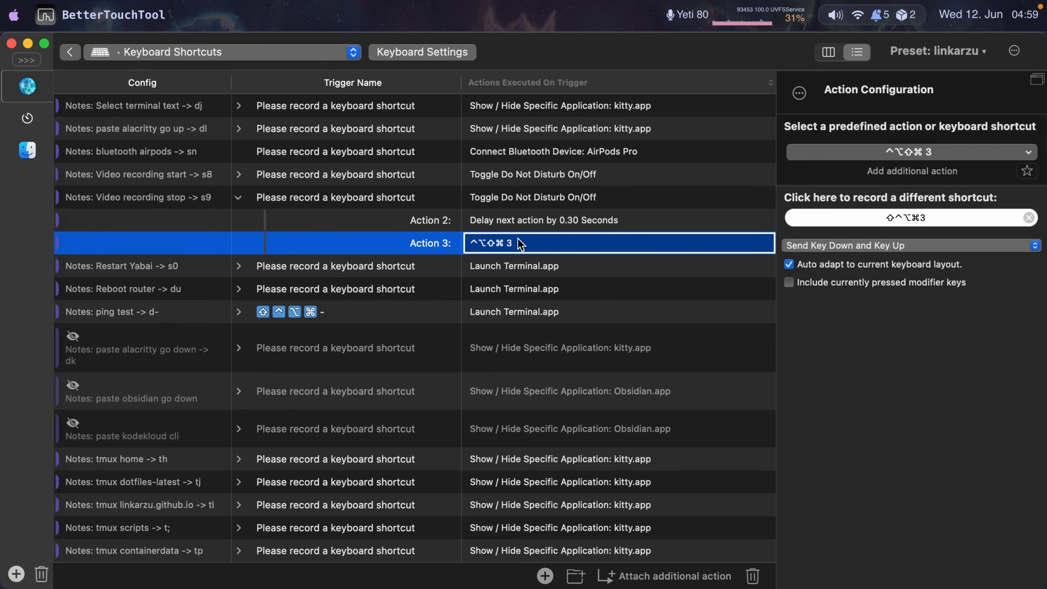
left_click(306, 200)
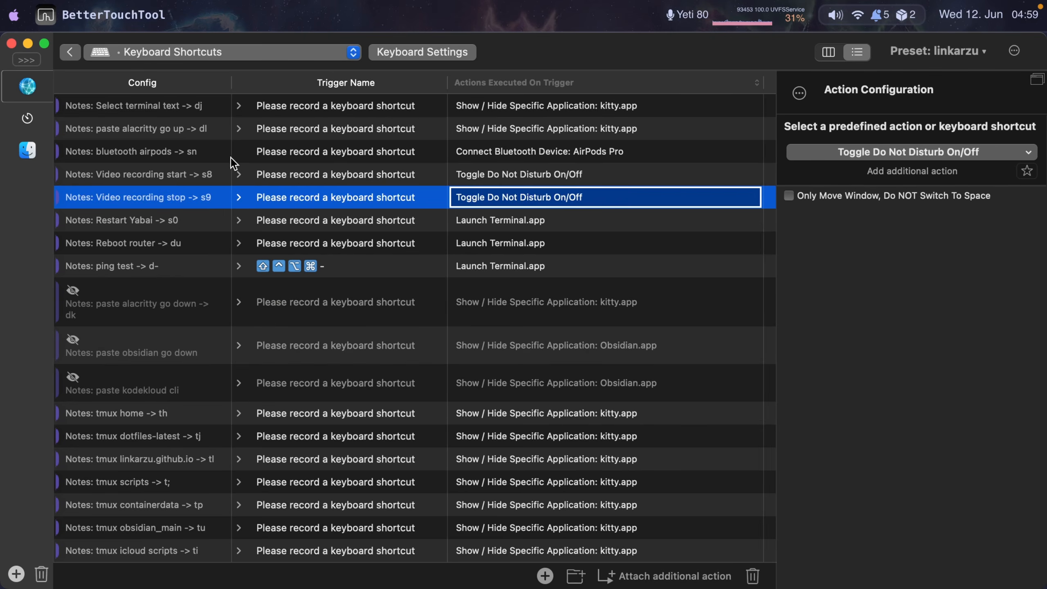
- Inspect the bluetooth airpods shortcut's Connect Bluetooth Device action for AirPods Pro
left_click(203, 153)
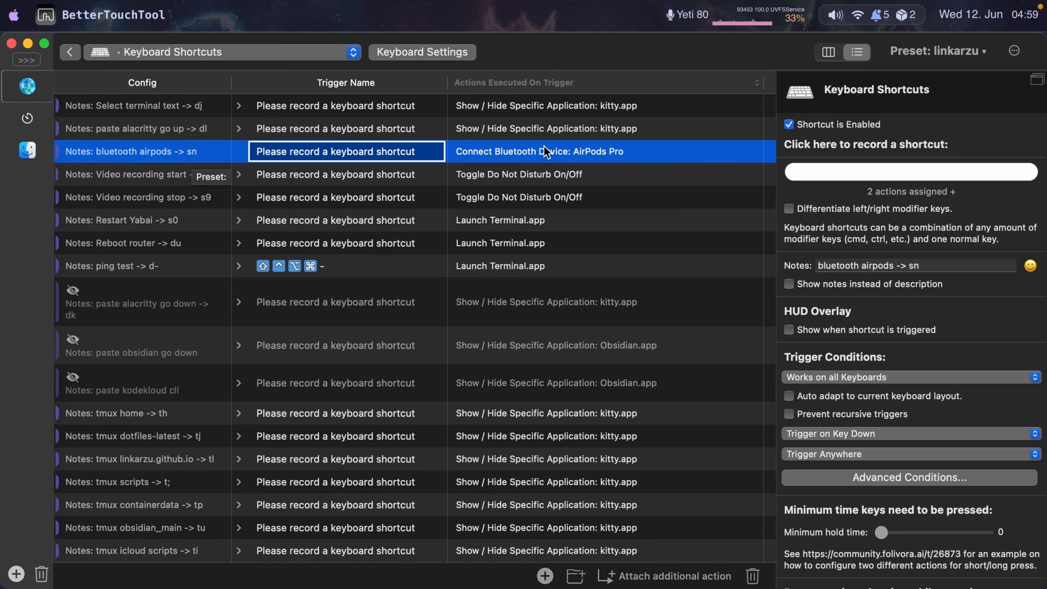
left_click(519, 152)
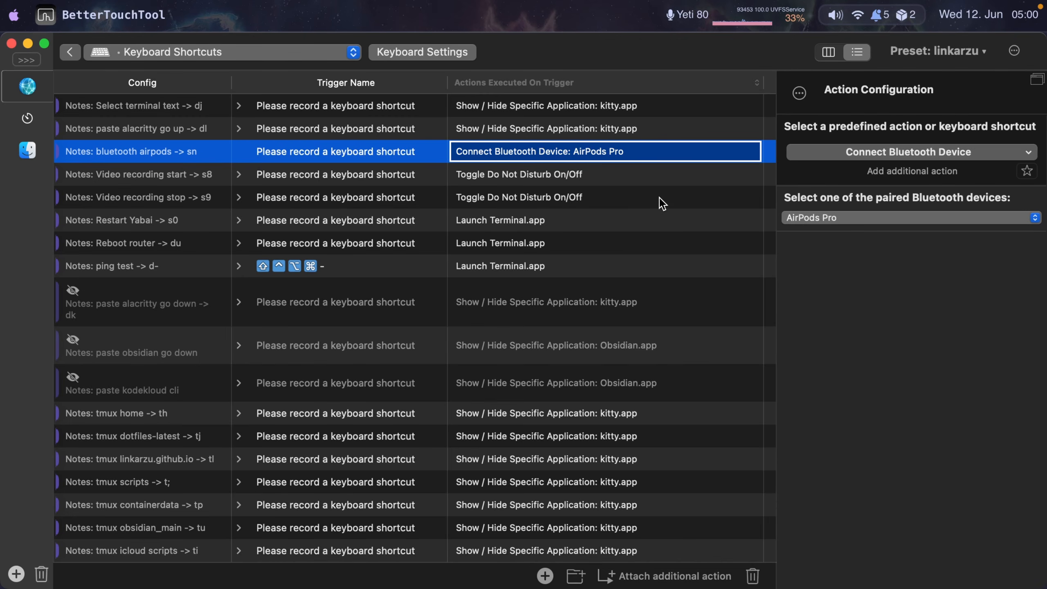
- Expand the Select terminal text shortcut and inspect its actions, including the kitty show action and the paste text action
left_click(225, 108)
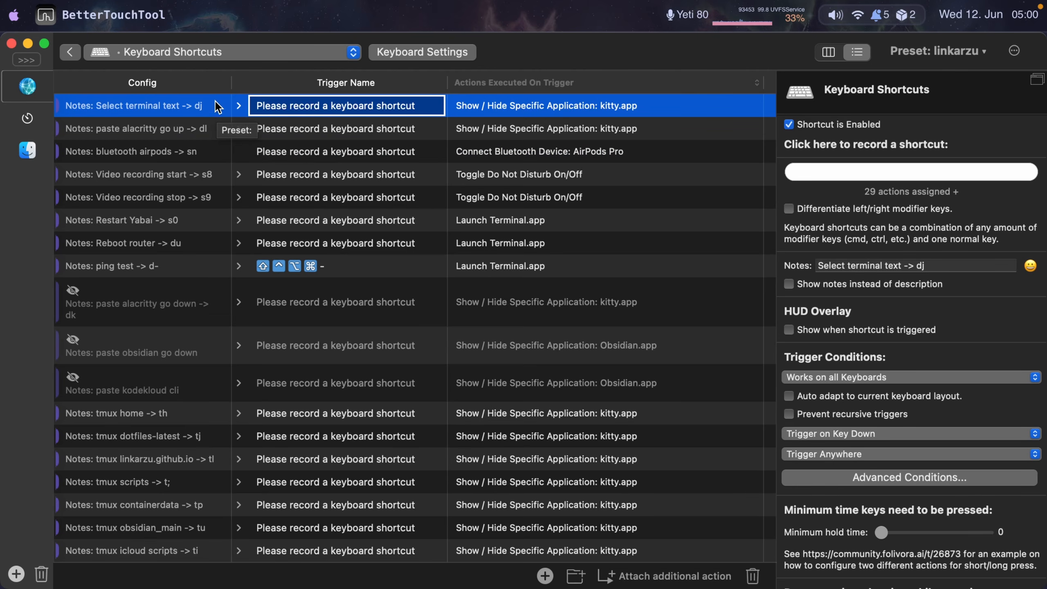
left_click(238, 107)
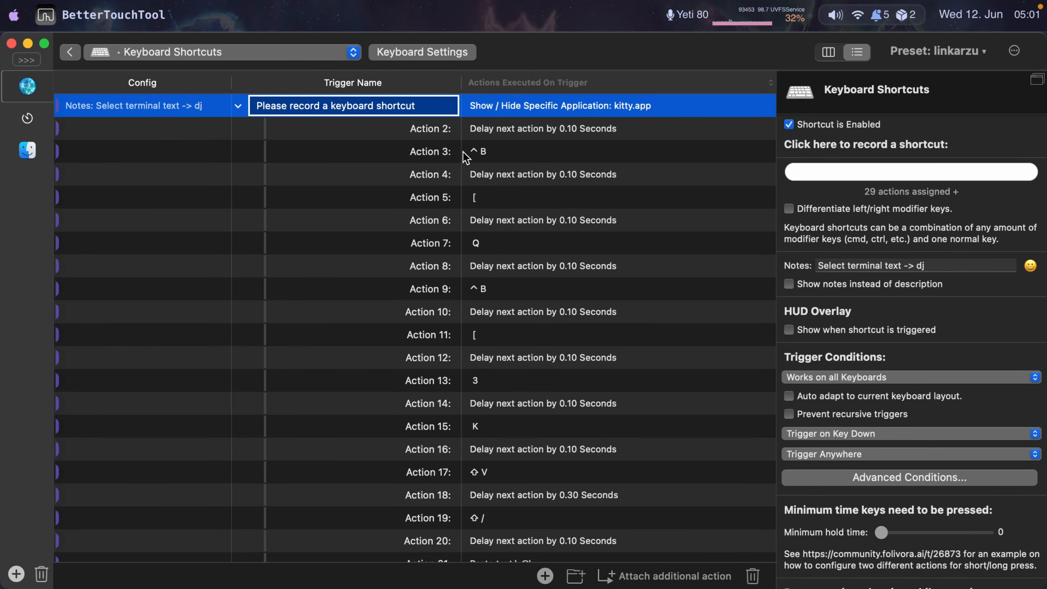
left_click(624, 152)
left_click(555, 116)
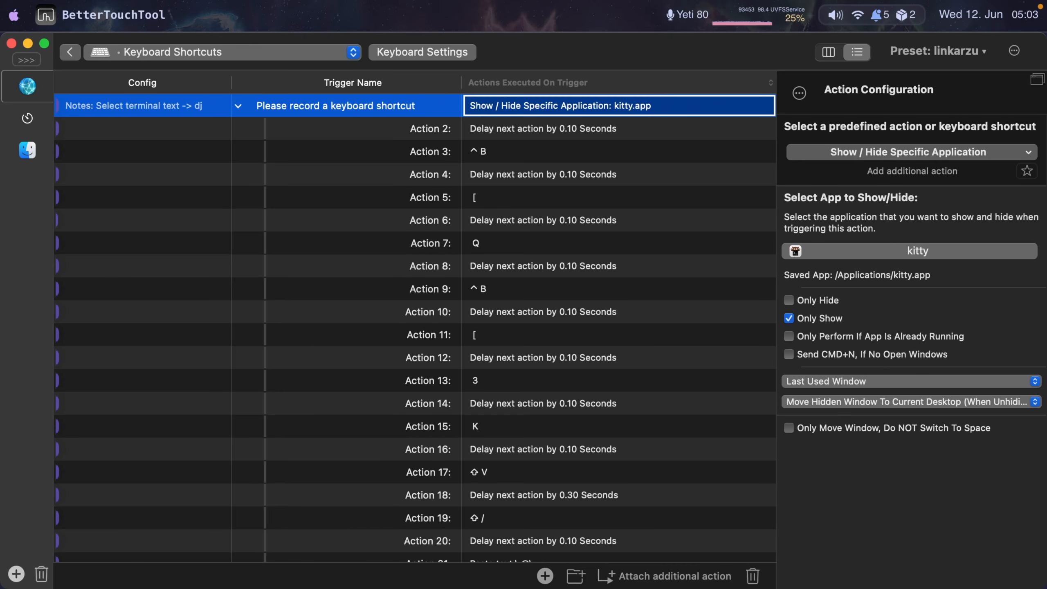
scroll(572, 227, "down", 6)
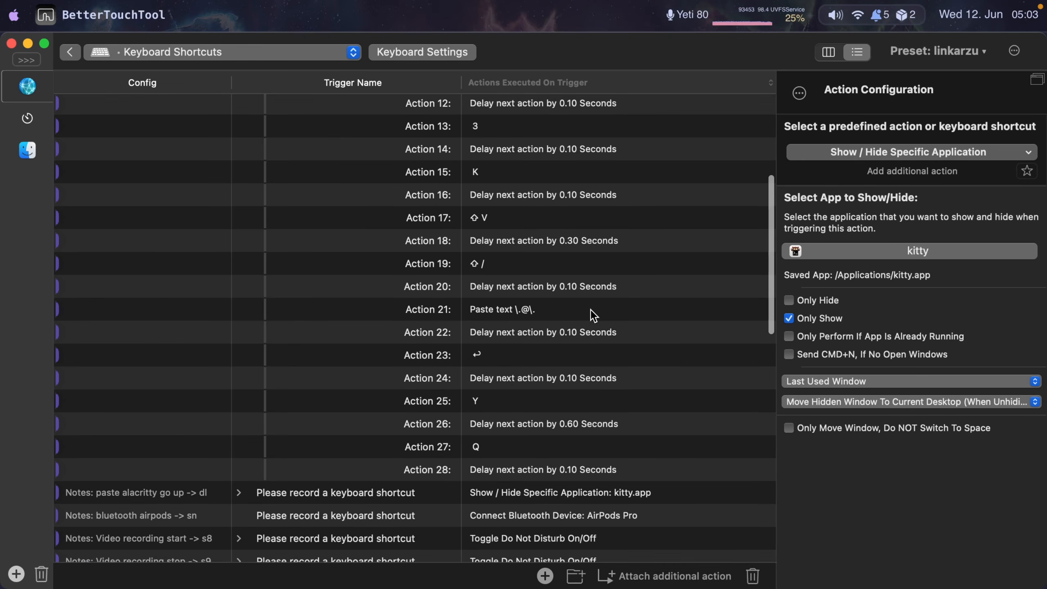
left_click(494, 310)
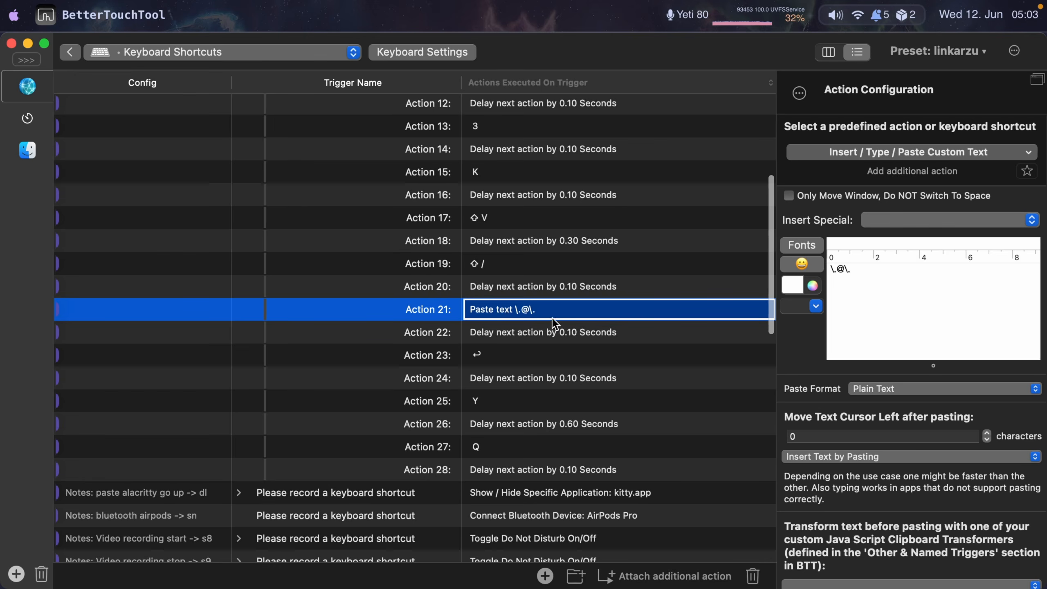
scroll(576, 313, "up", 2)
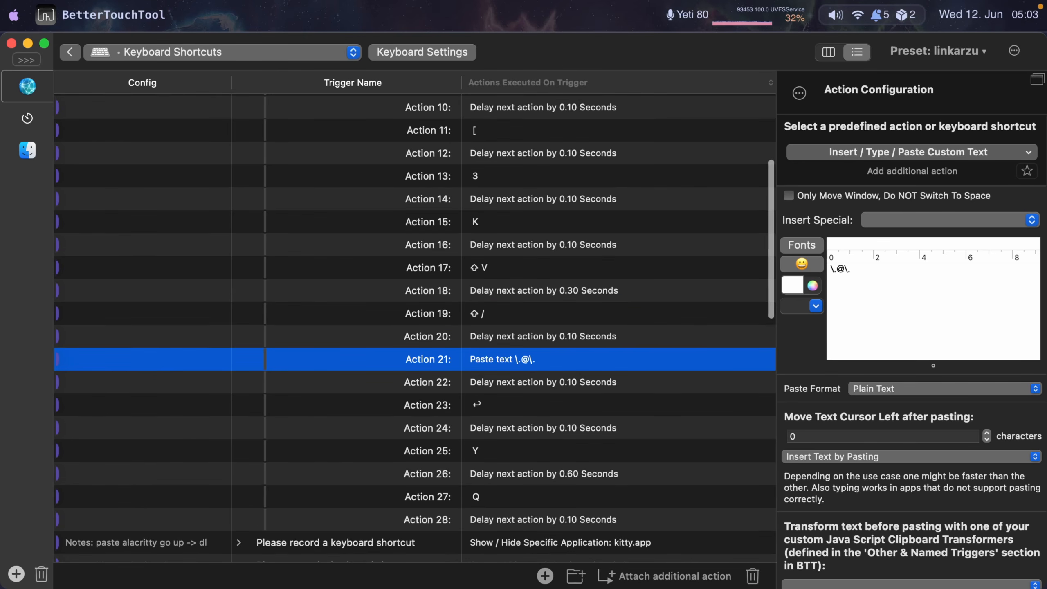
scroll(322, 307, "up", 5)
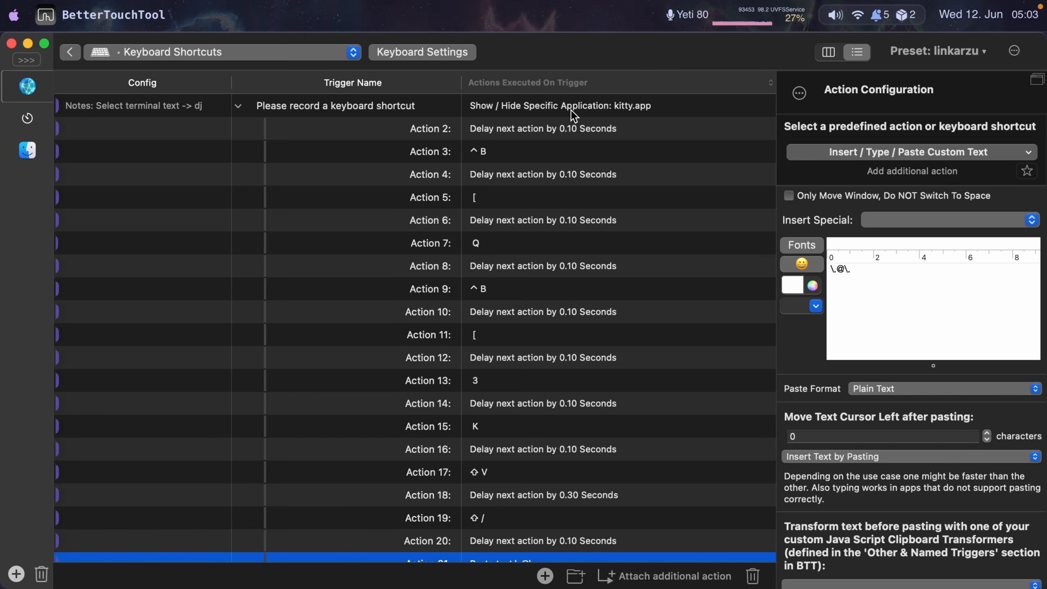
- Trigger the Select terminal text shortcut dj in kitty and return to BetterTouchTool
key("d")
key("j")
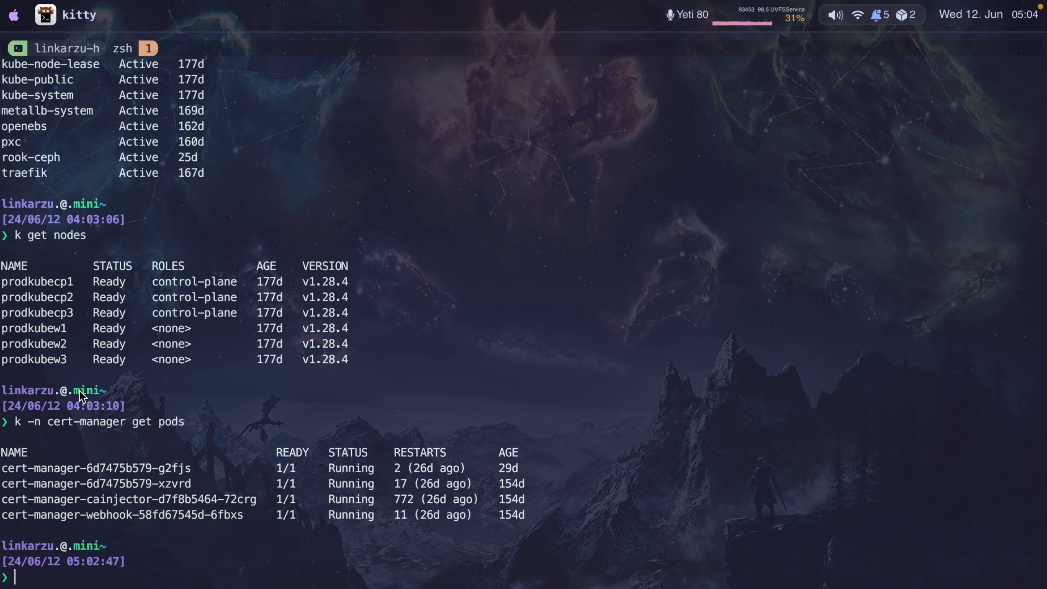
key("super+Tab")
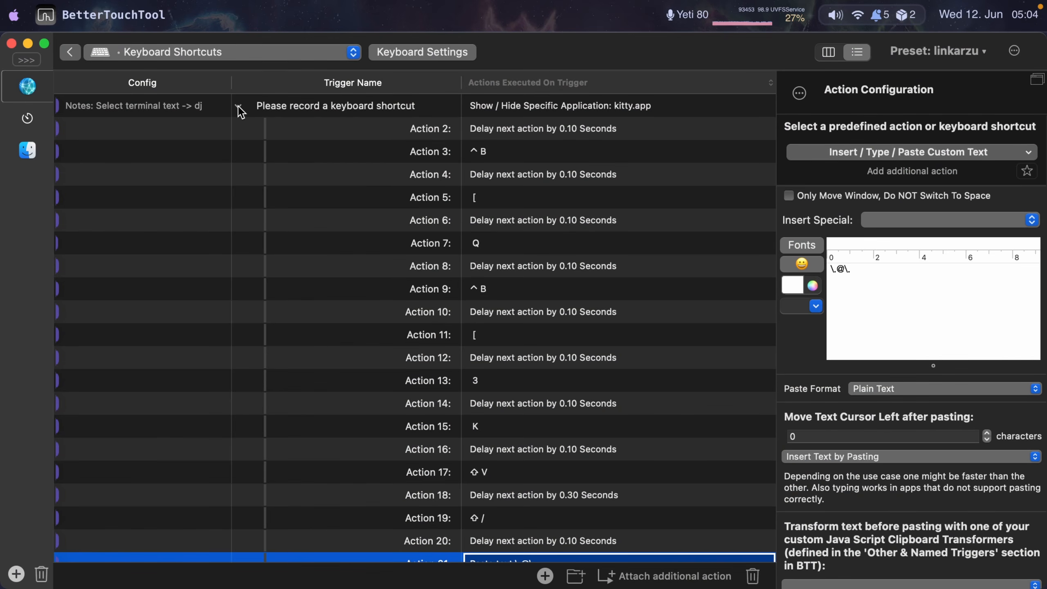
- Collapse Select terminal text, expand the paste alacritty go up shortcut and inspect its ^⌥⇧⌘W keystroke action
scroll(238, 107, "down", 1)
scroll(238, 107, "up", 1)
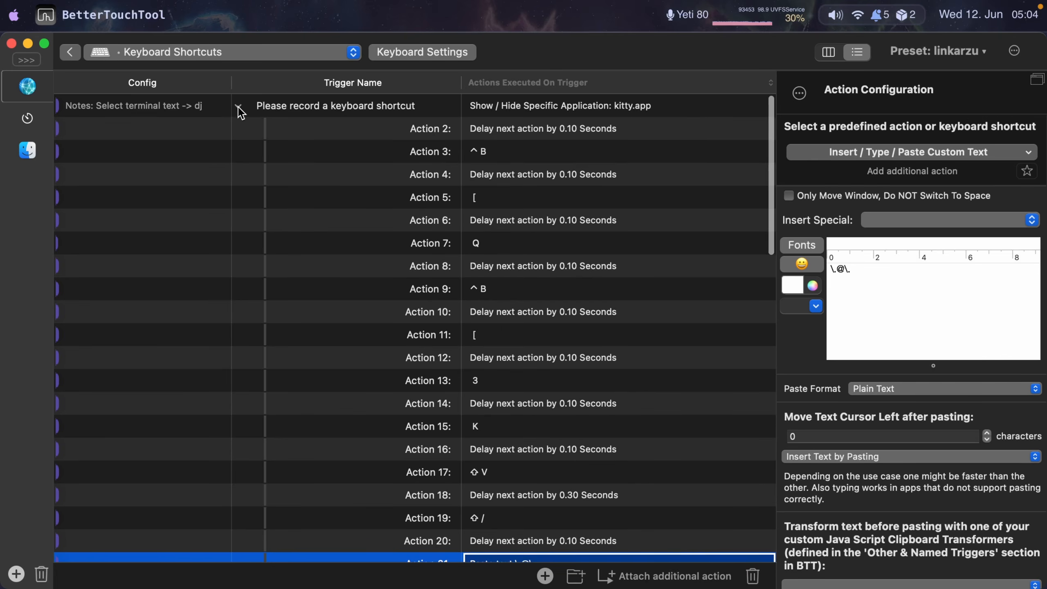
left_click(239, 107)
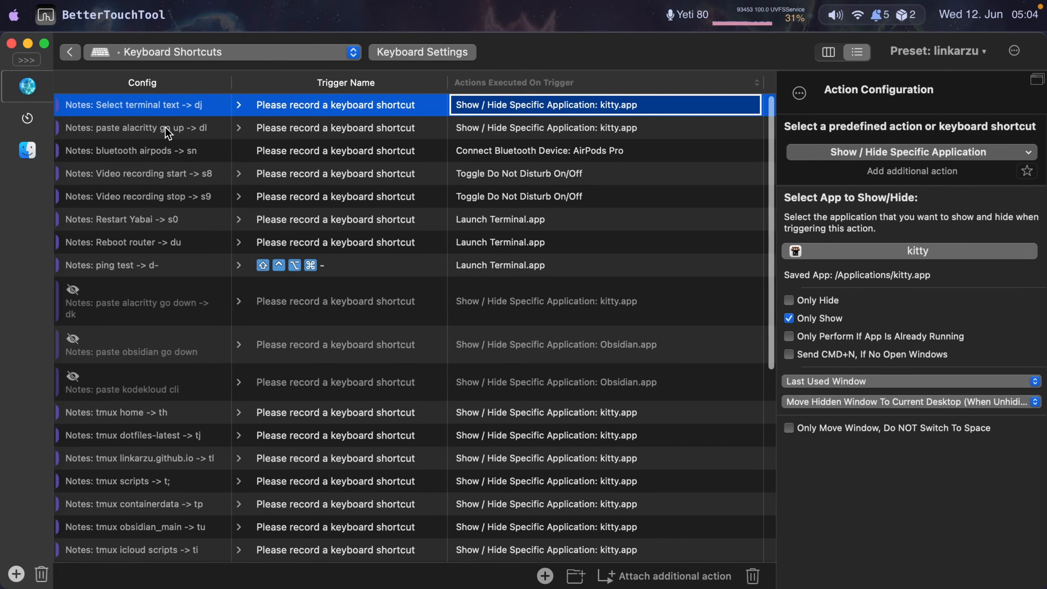
left_click(165, 128)
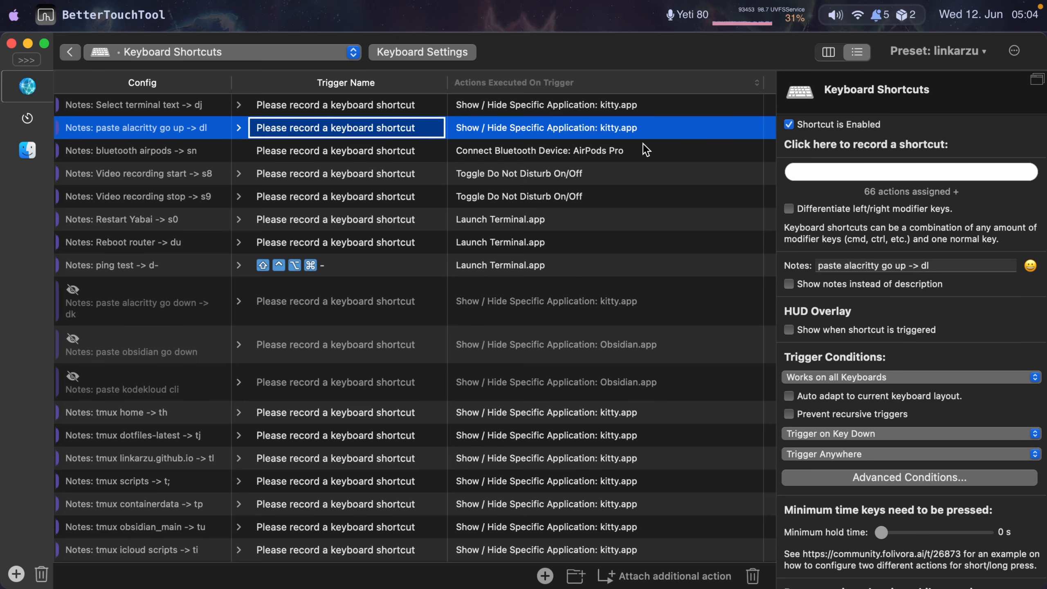
left_click(239, 128)
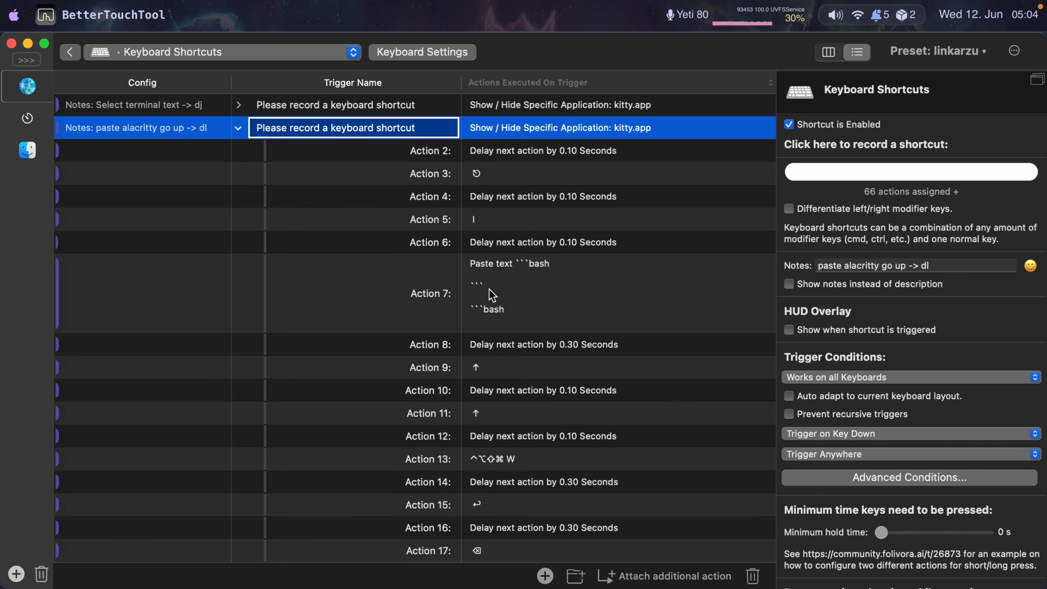
scroll(529, 289, "down", 5)
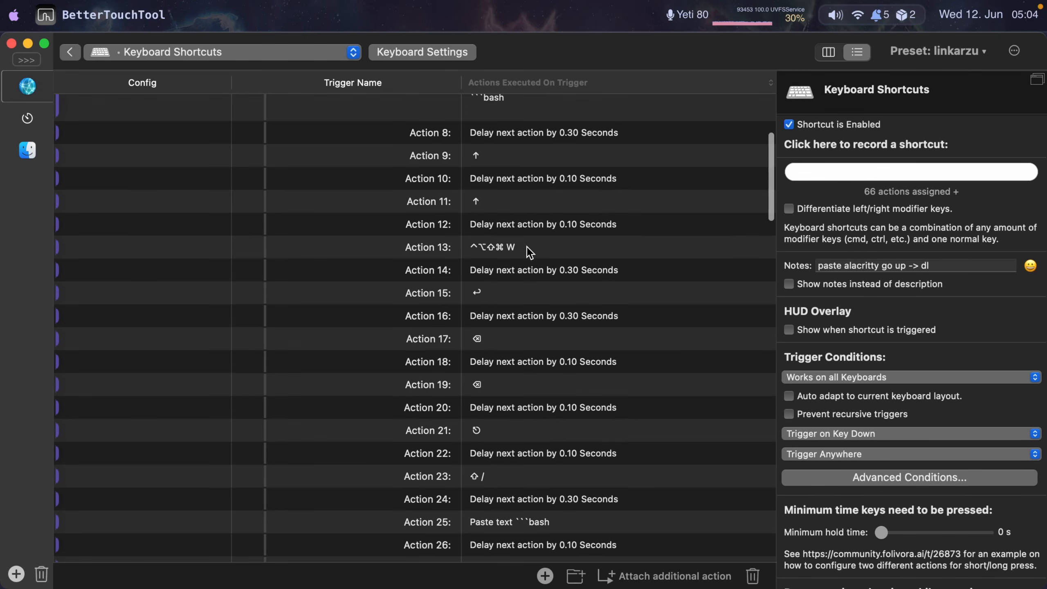
left_click(496, 246)
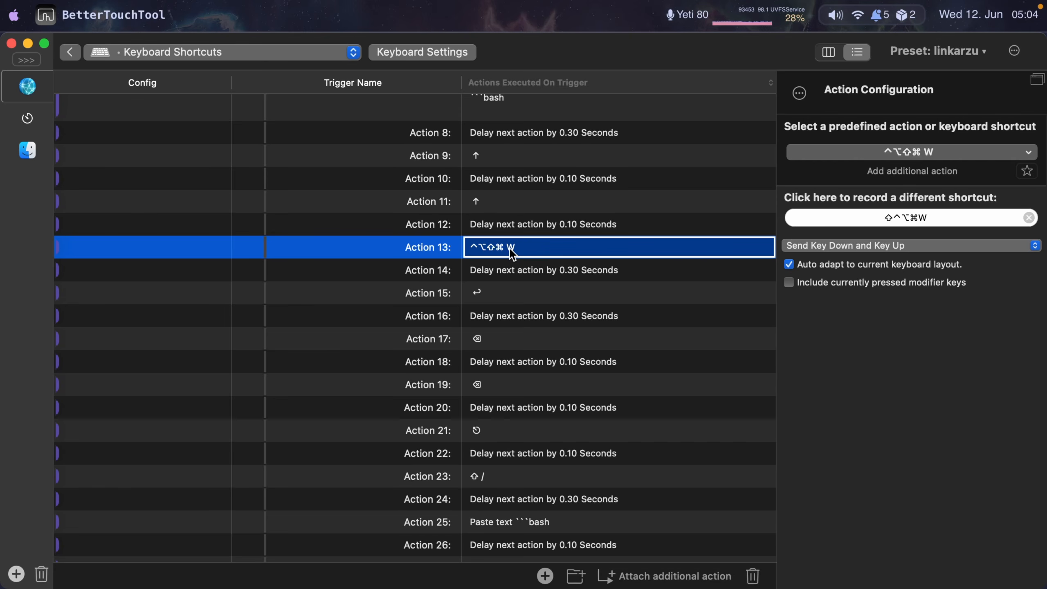
- Check the clipboard history, then review the remaining actions of the paste alacritty go up shortcut
key("shift+super+v")
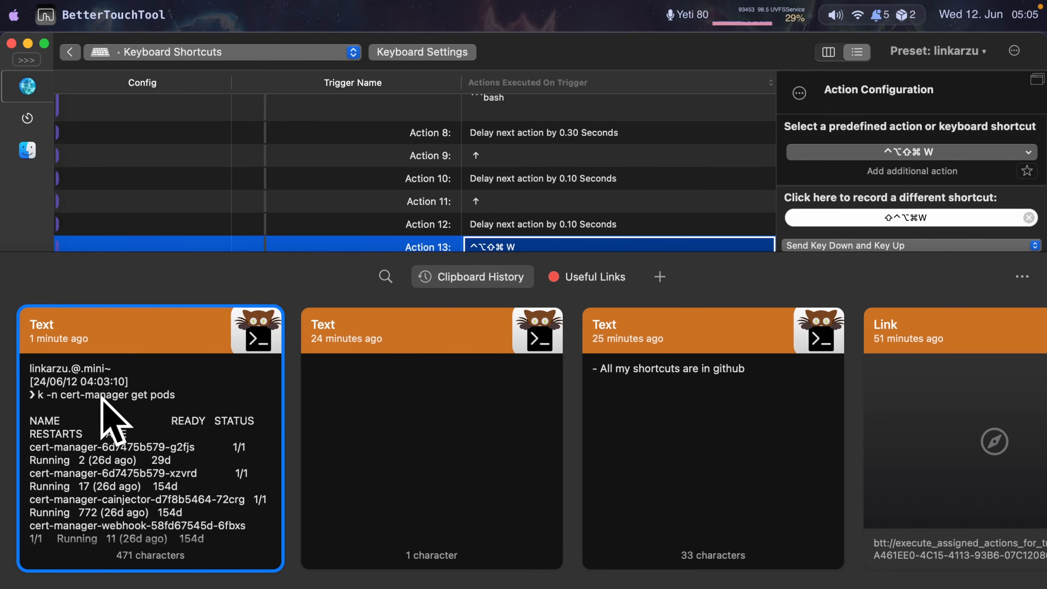
key("Escape")
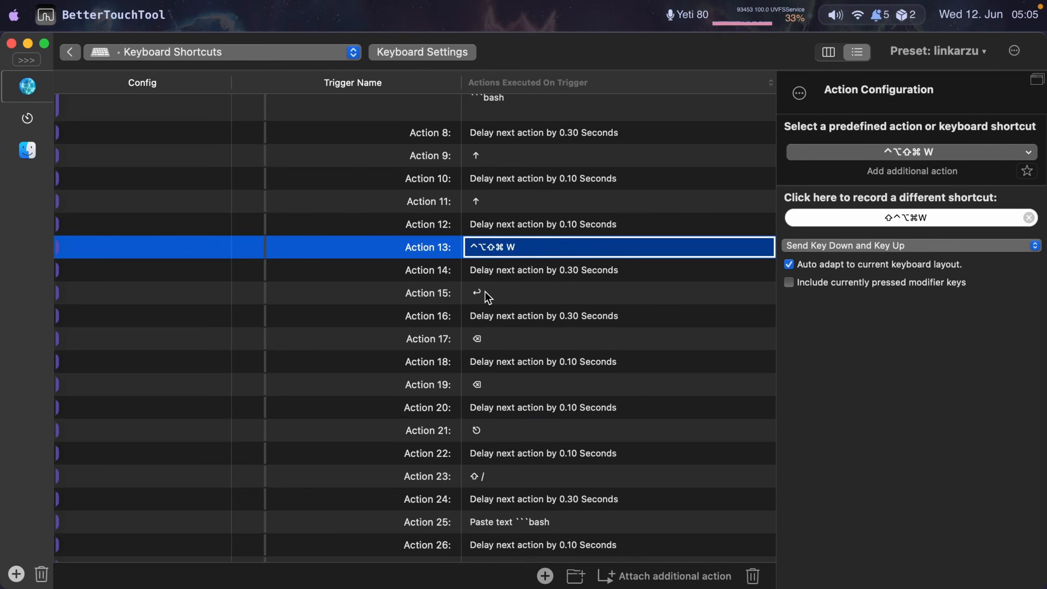
left_click(486, 292)
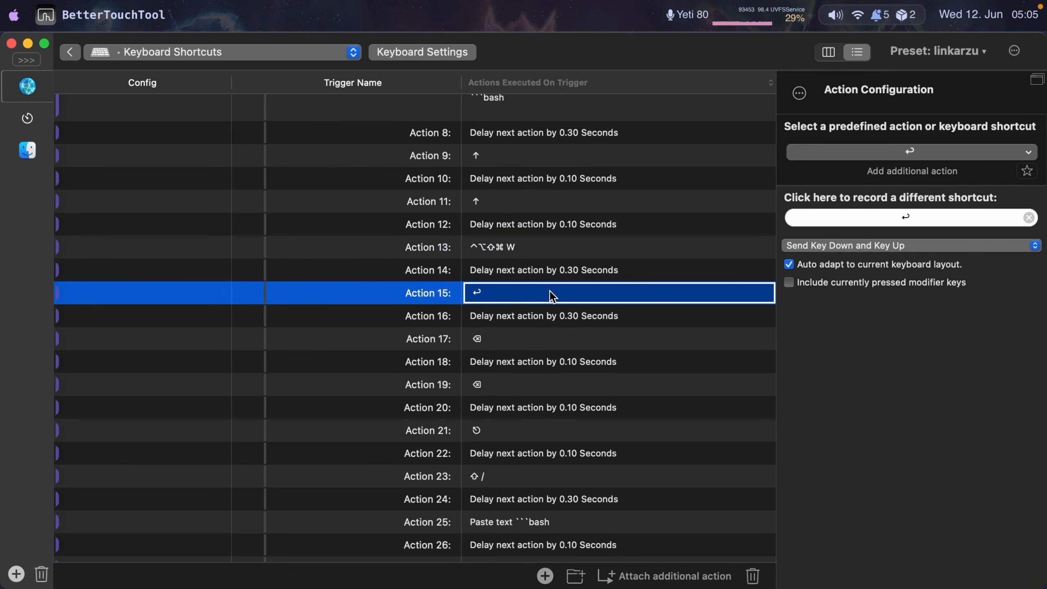
scroll(550, 292, "down", 10)
scroll(550, 291, "down", 6)
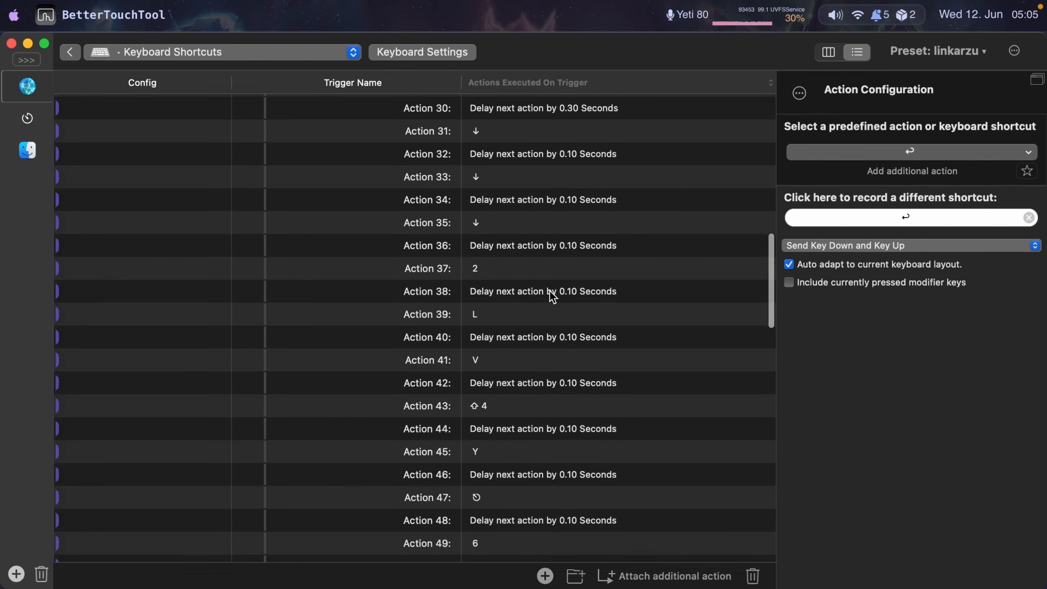
scroll(550, 291, "down", 4)
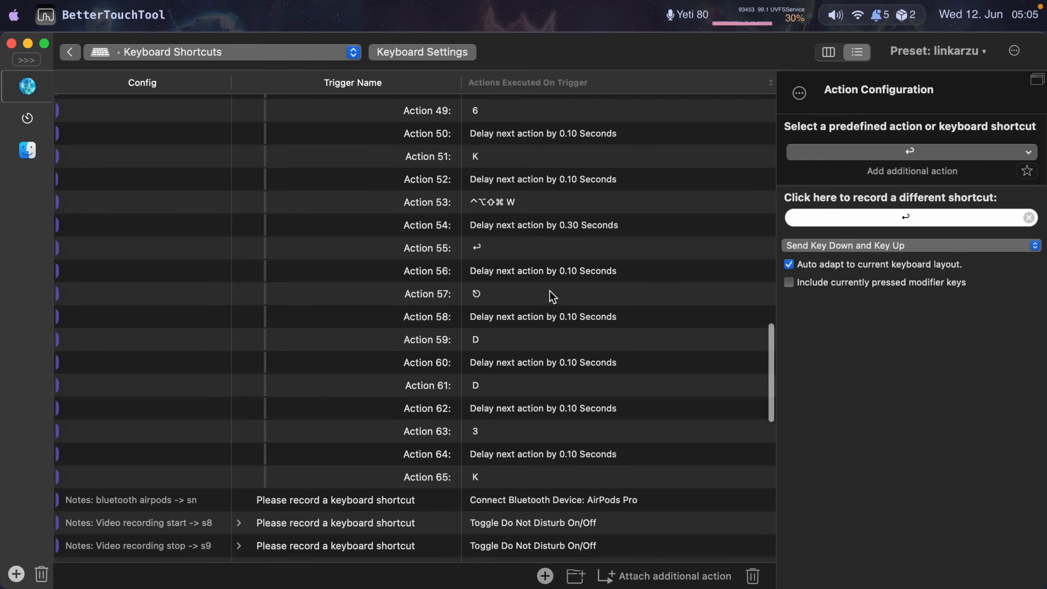
- Switch to the daily note in Neovim and paste the copied terminal output from the clipboard history at its end
key("super+Tab")
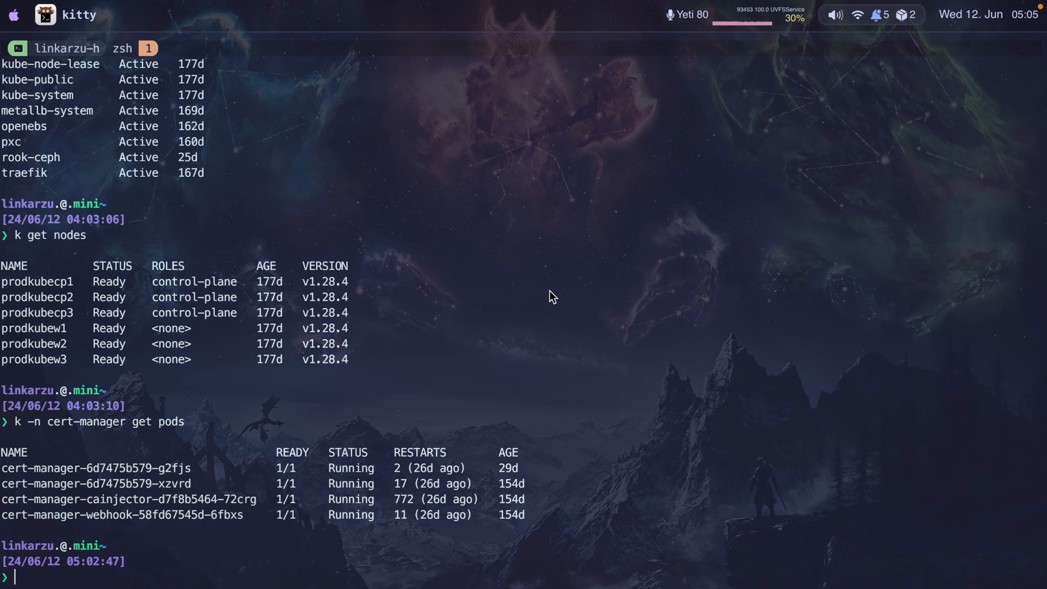
key("ctrl+b")
key("shift+l")
key("j")
key("j")
key("j")
key("j")
key("j")
key("j")
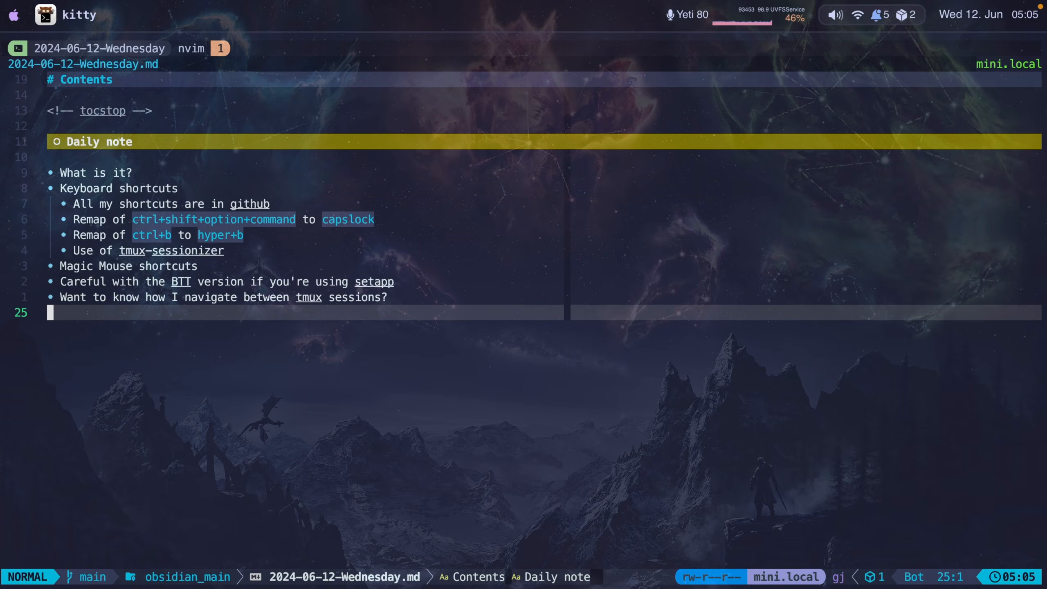
key("i")
key("Up")
key("Up")
key("super+shift+v")
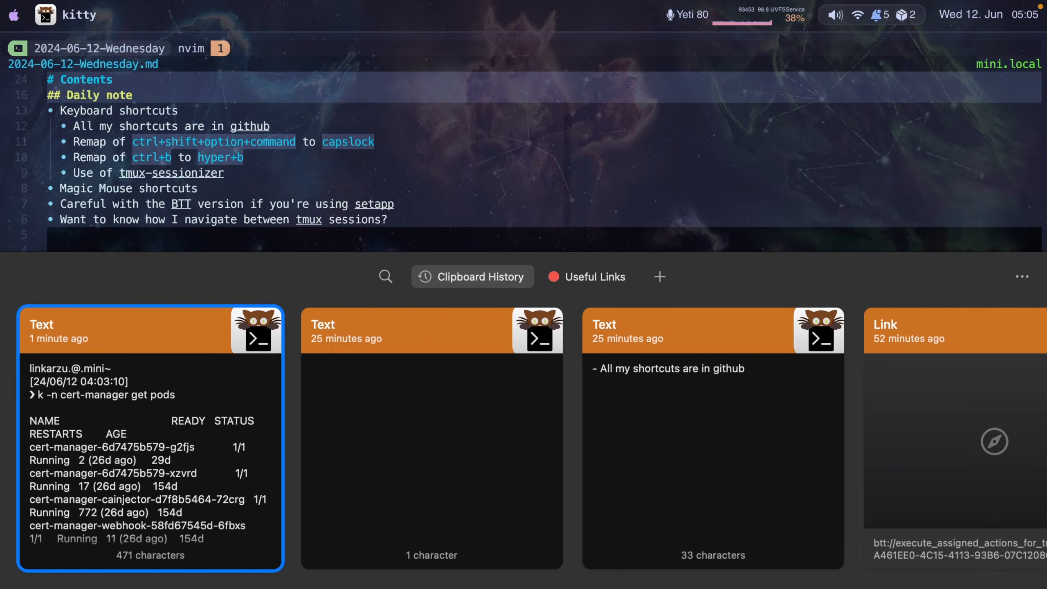
key("Return")
key("Escape")
- Copy the k -n cert-manager get pods command line and paste it into its own code block above the output
type("?```bash")
key("Return")
key("j")
key("j")
key("j")
key("j")
key("w")
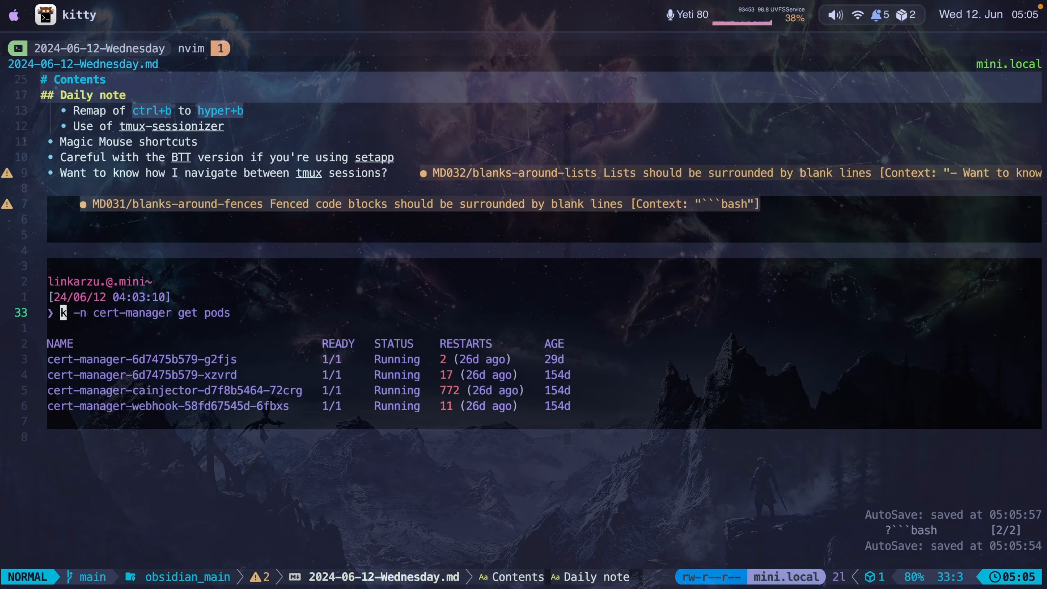
key("v")
key("dollar")
key("y")
key("6")
key("k")
key("i")
type("k -n cert-manager get pods")
key("Return")
key("Escape")
key("d")
key("d")
key("3")
key("k")
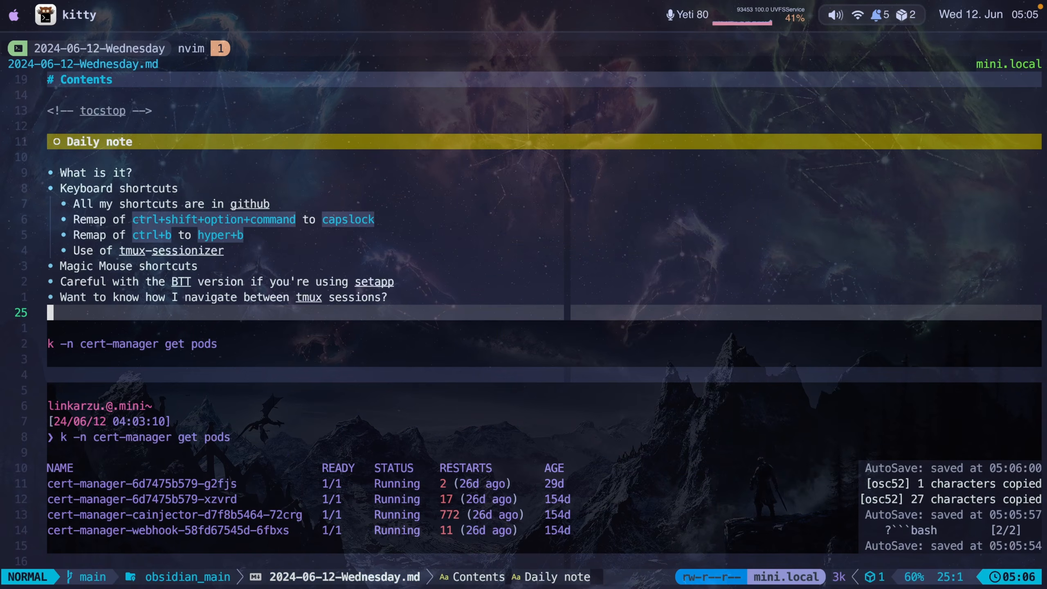
- Add the bullet "Show the pods currently running" above the command block
type("i")
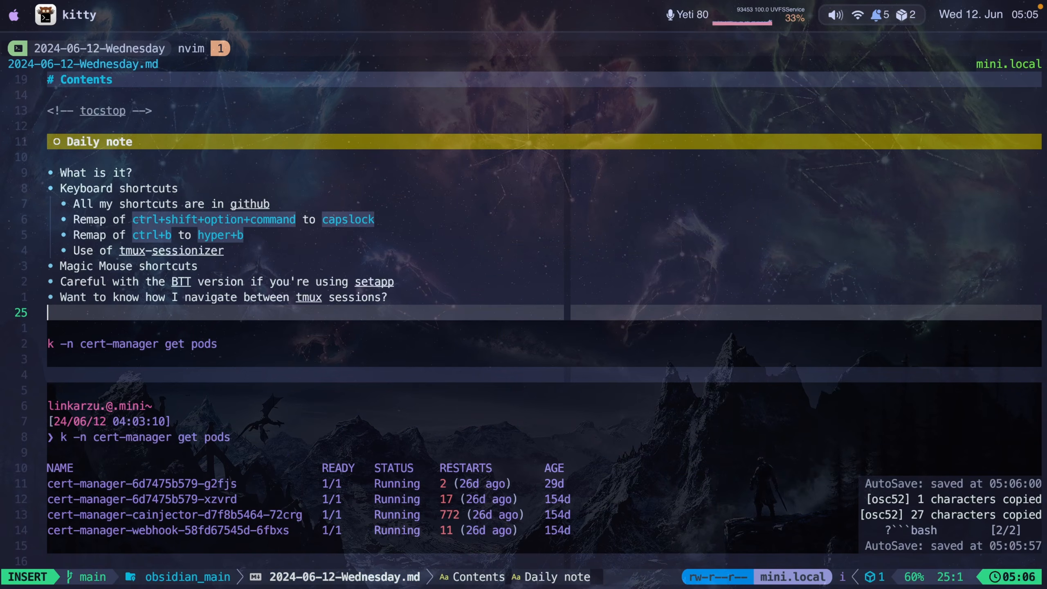
type("- Show the ")
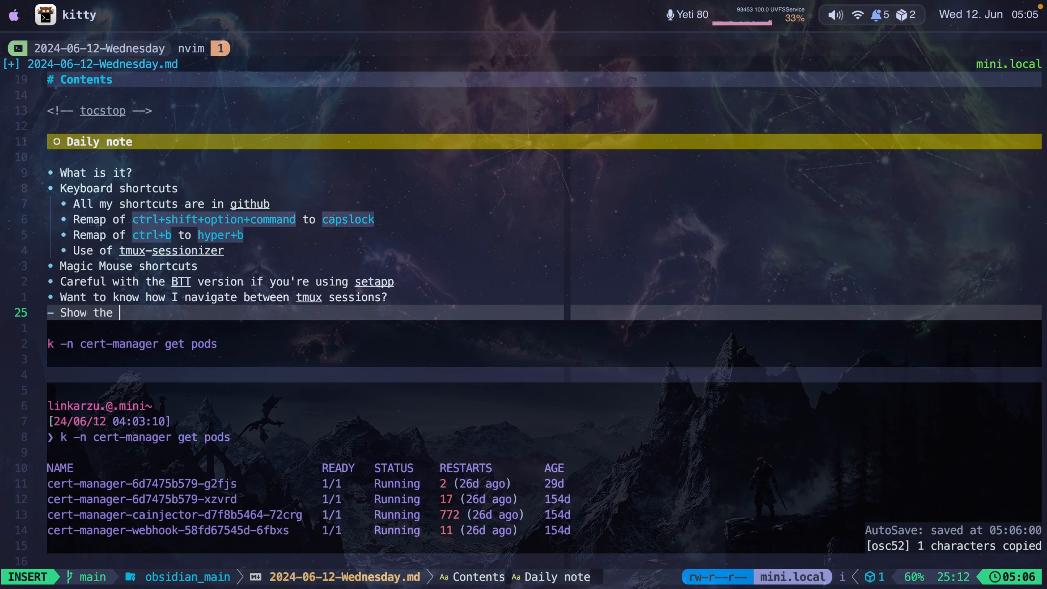
type("pods currently running")
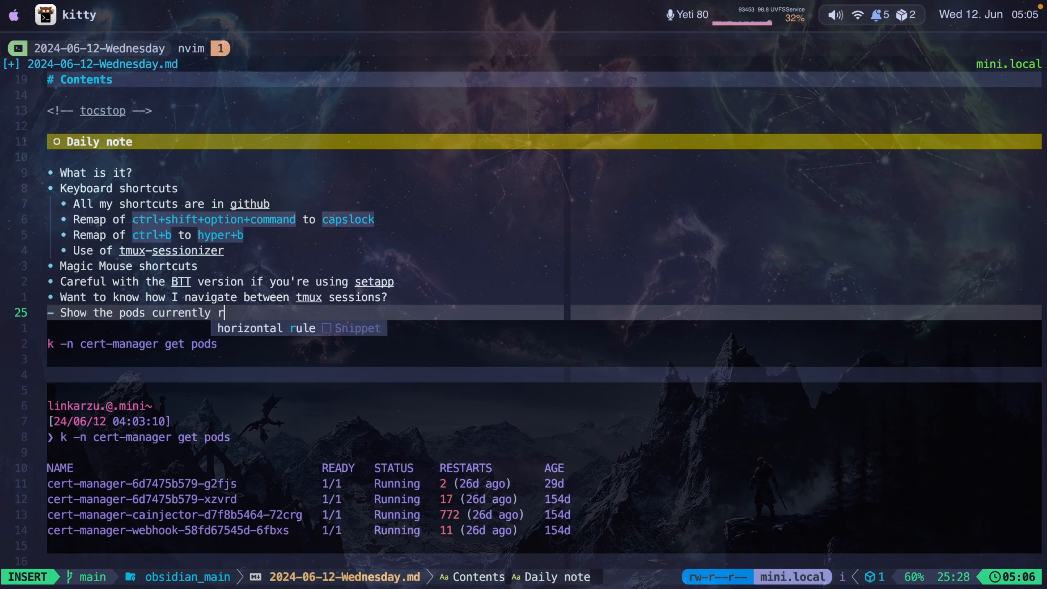
key("Escape")
- Insert a --- horizontal rule line above the new bullet
key("shift+o")
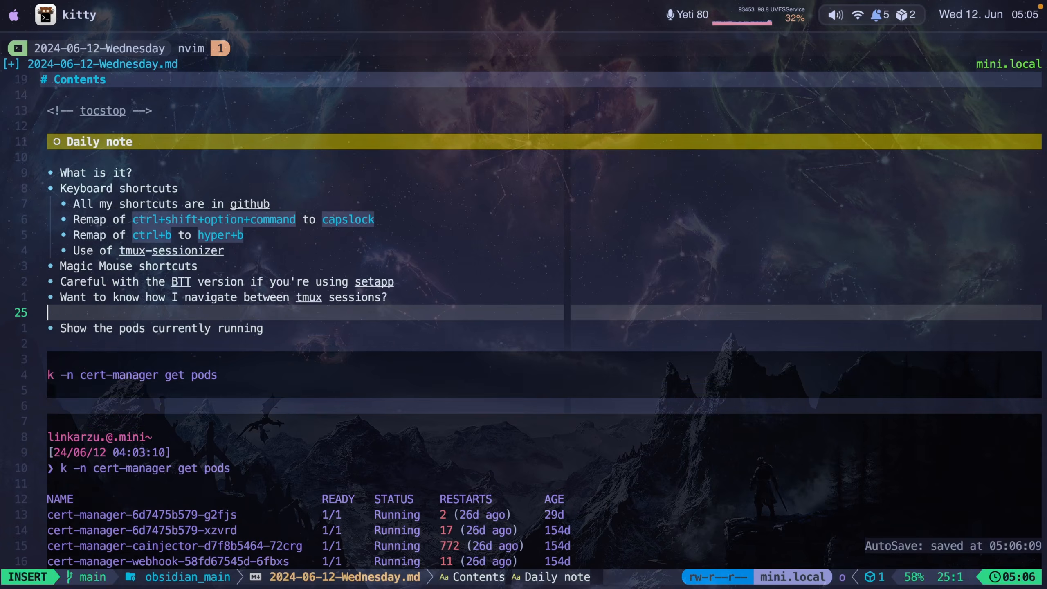
type("---")
key("Escape")
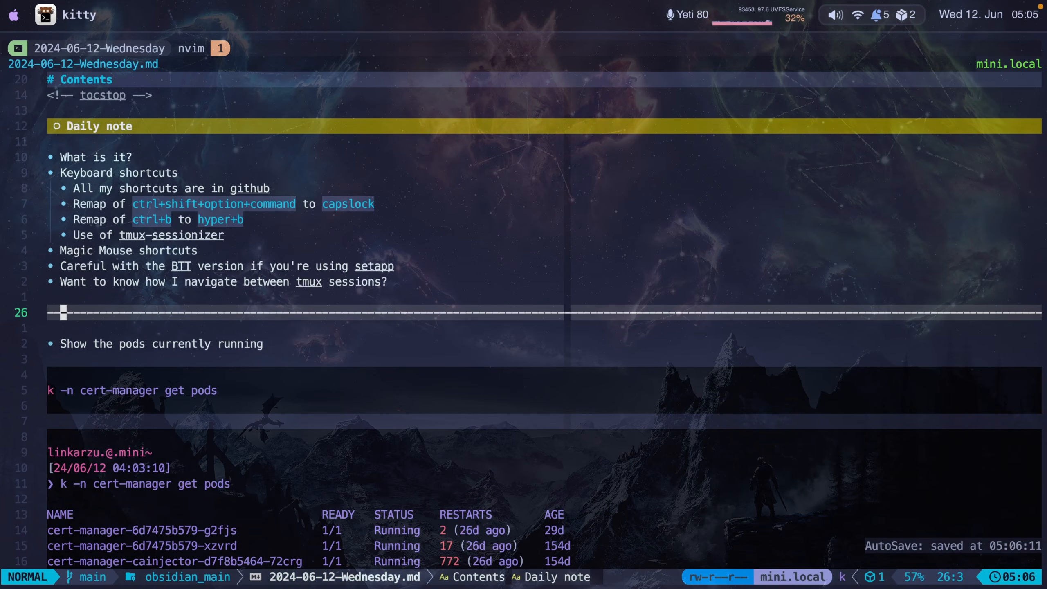
- Scroll through the note to review the command block and pasted pod output
key("j")
key("j")
key("j")
key("j")
key("j")
key("j")
key("j")
key("j")
key("j")
key("j")
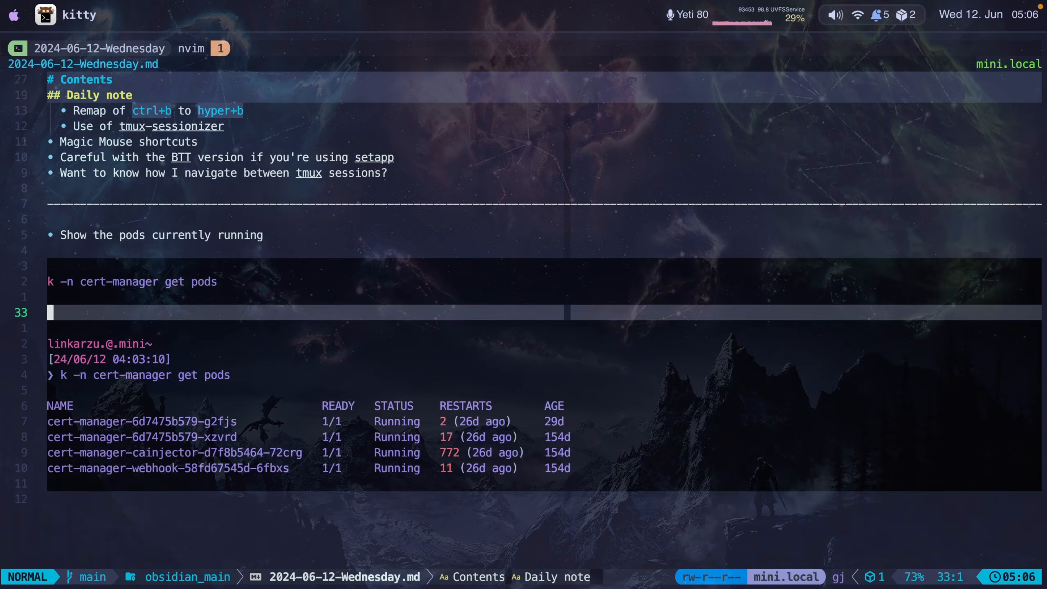
key("j")
key("j")
key("j")
key("j")
key("j")
key("j")
key("j")
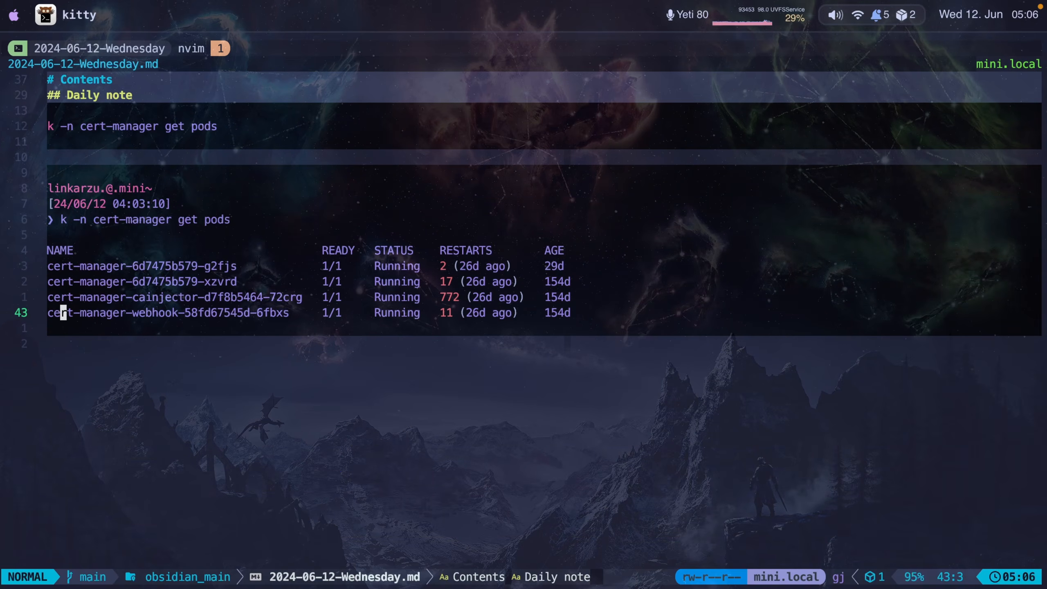
key("k")
key("k")
key("k")
key("k")
key("k")
key("k")
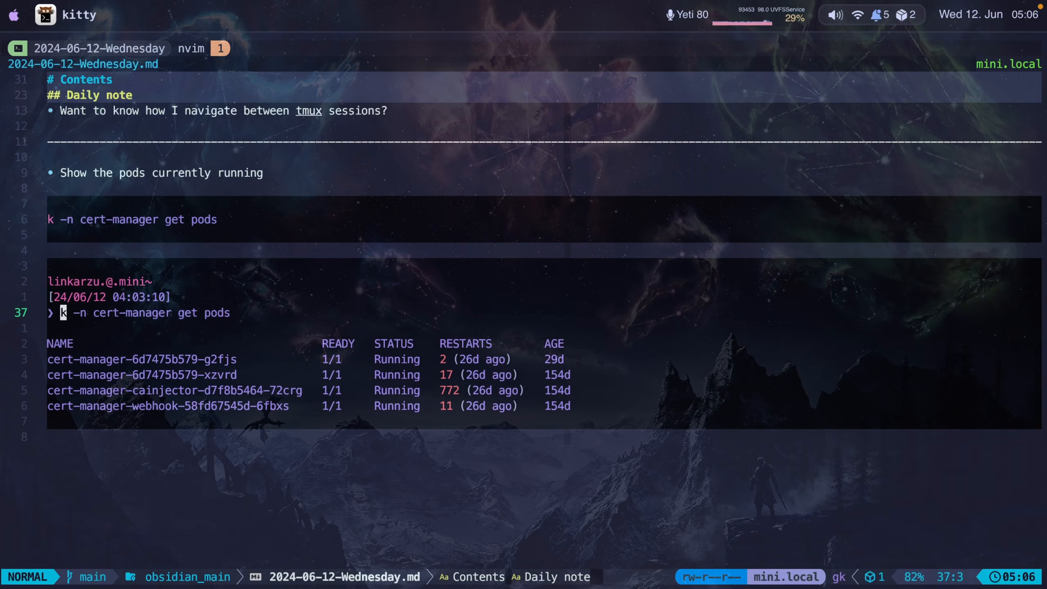
- Move through the note to look over the pods command block and the pasted pod output below it
key("v")
key("$")
key("super+c")
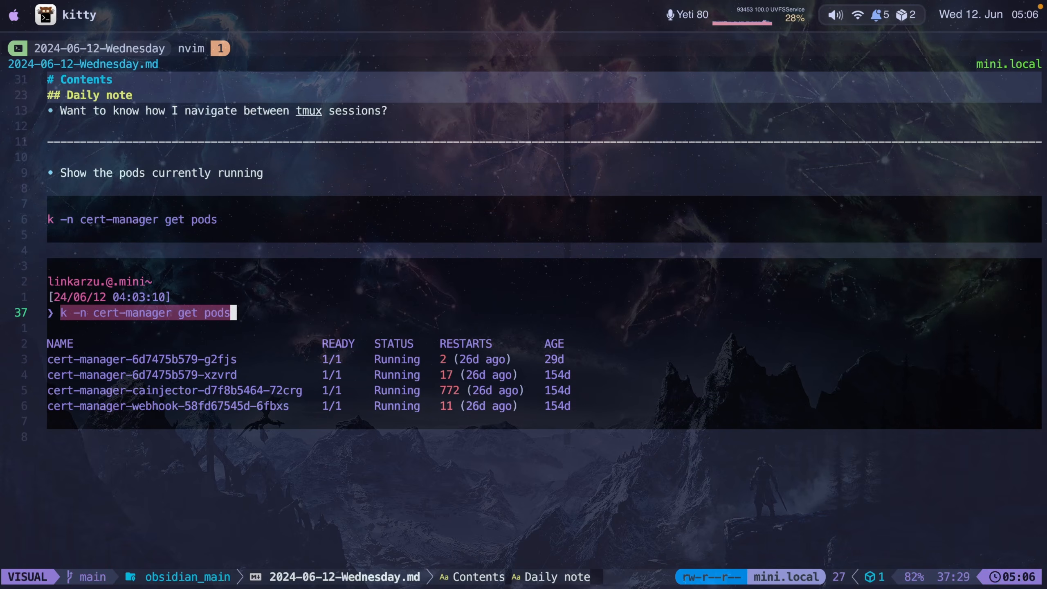
key("Escape")
key("k")
key("k")
key("k")
key("k")
key("k")
key("k")
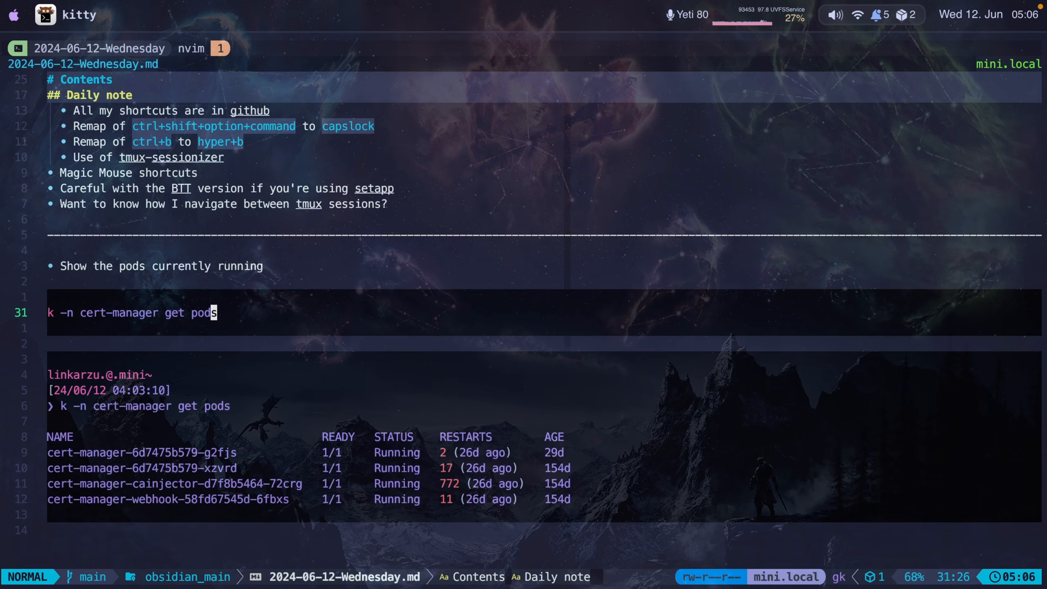
key("j")
key("k")
key("k")
key("j")
key("j")
key("j")
key("k")
key("k")
key("k")
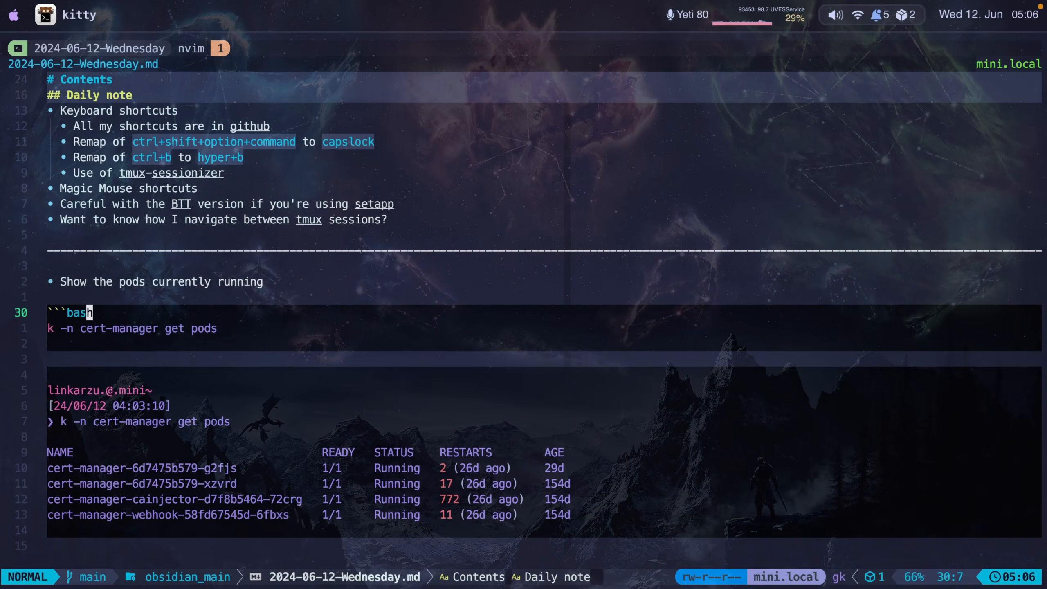
key("j")
key("j")
key("j")
key("j")
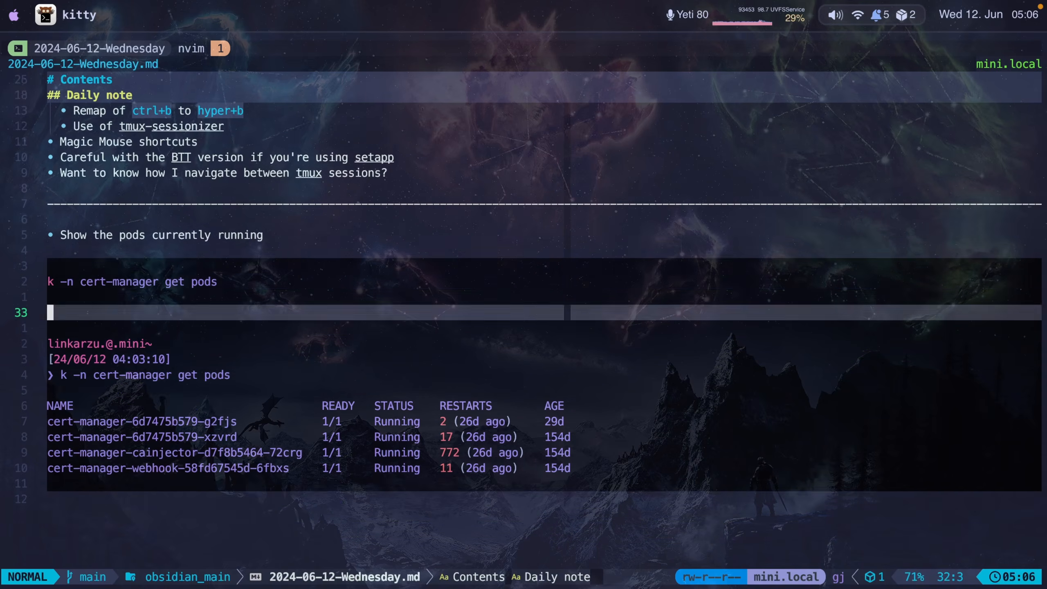
key("j")
key("j")
key("j")
key("j")
key("j")
key("j")
key("k")
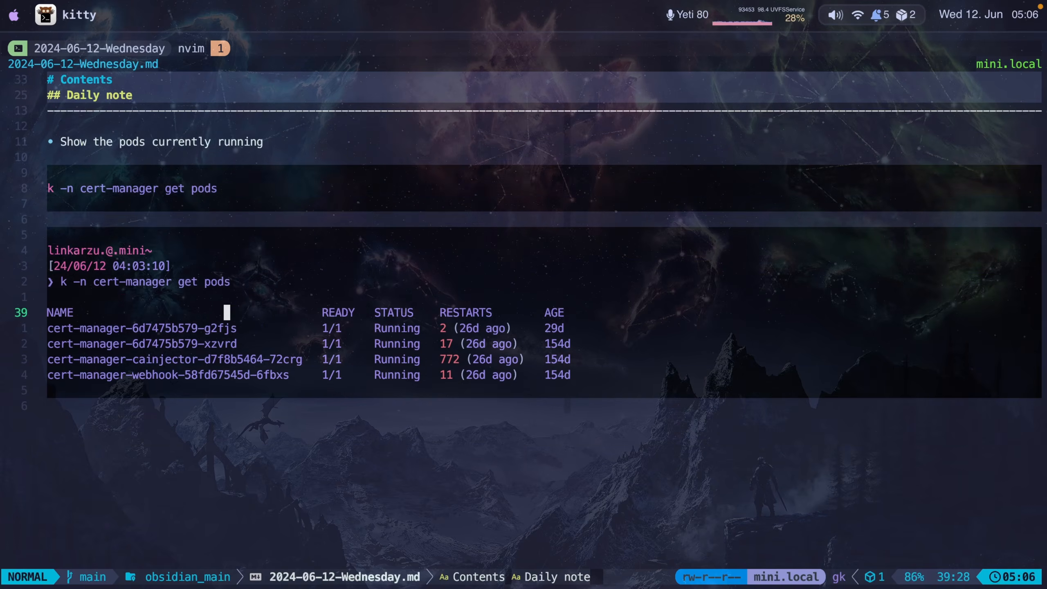
key("k")
key("k")
key("k")
key("k")
key("k")
key("k")
key("k")
key("k")
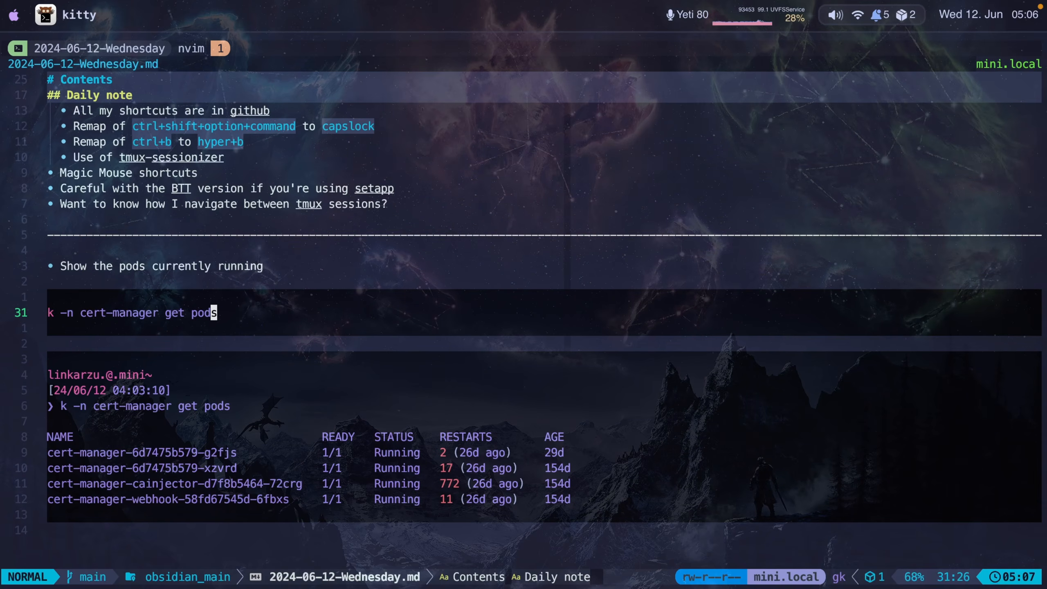
- Copy the k -n cert-manager get pods line from the note and run it in the terminal pane
key("y")
key("y")
key("ctrl+b")
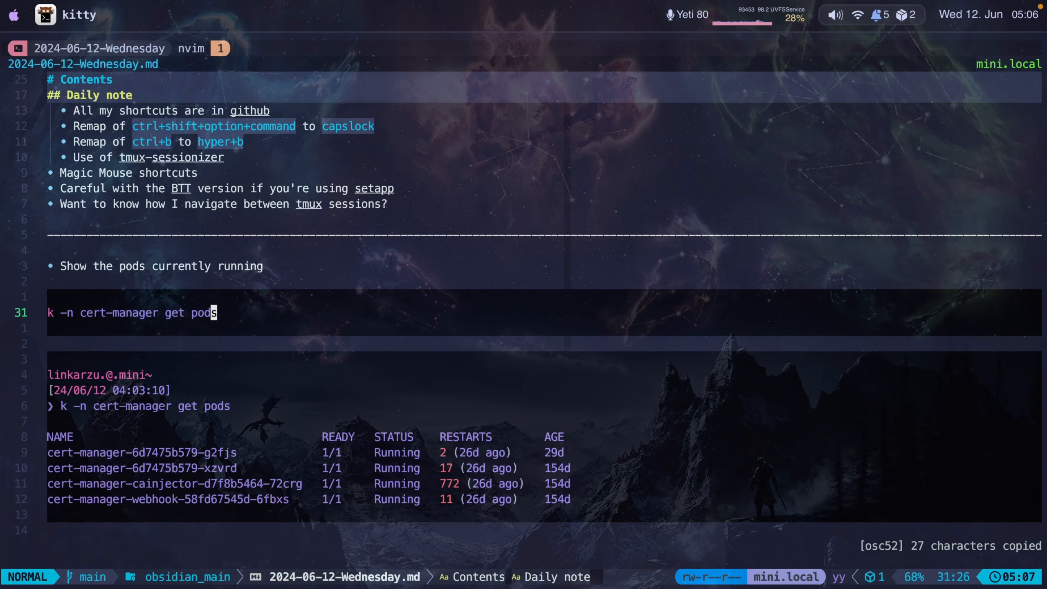
key("h")
key("super+v")
key("Return")
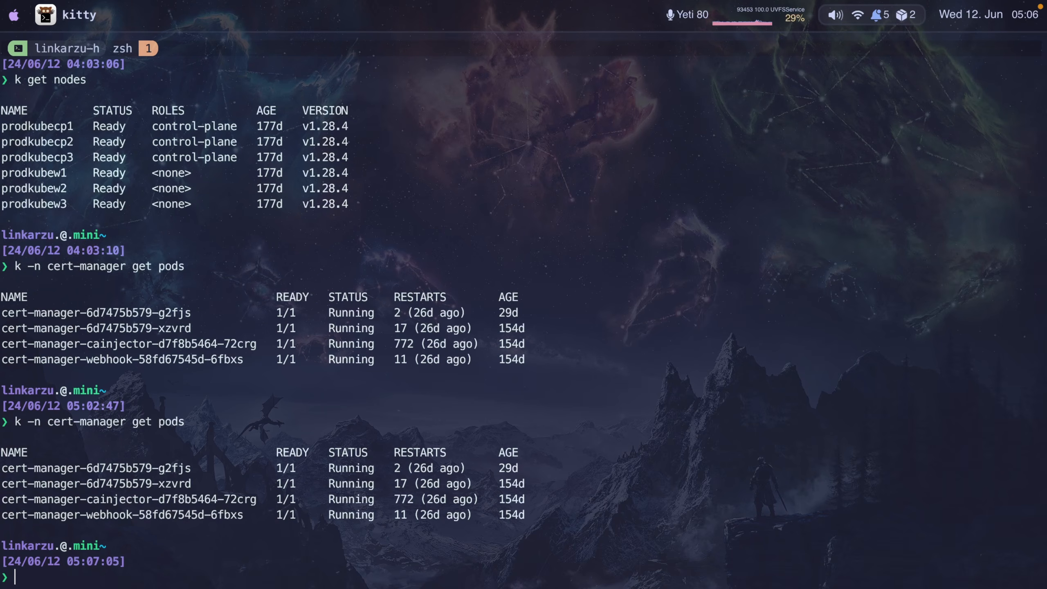
- Run k get nodes in the terminal, then copy its output in tmux copy mode by searching back to the prompt
type("k get nodes")
key("Return")
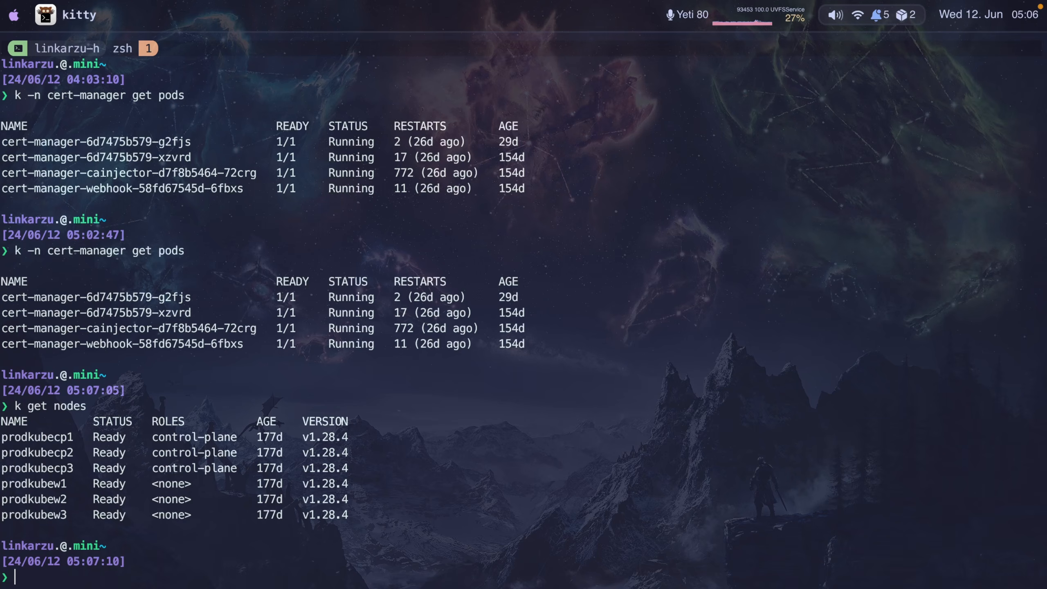
key("ctrl+b")
key("bracketleft")
key("shift+bracketleft")
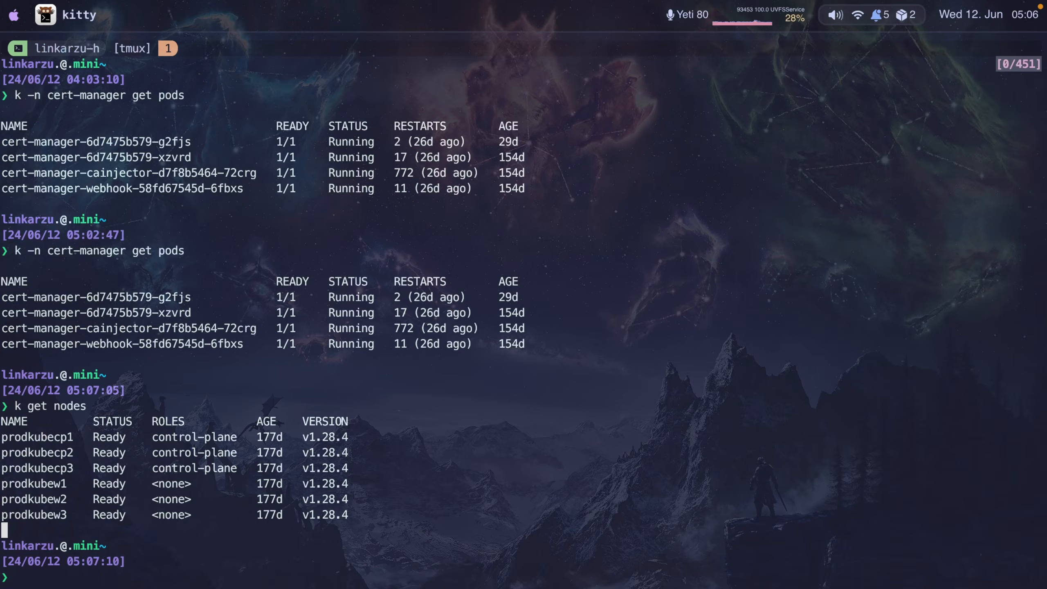
key("question")
type("\\.@\\.")
key("Return")
key("q")
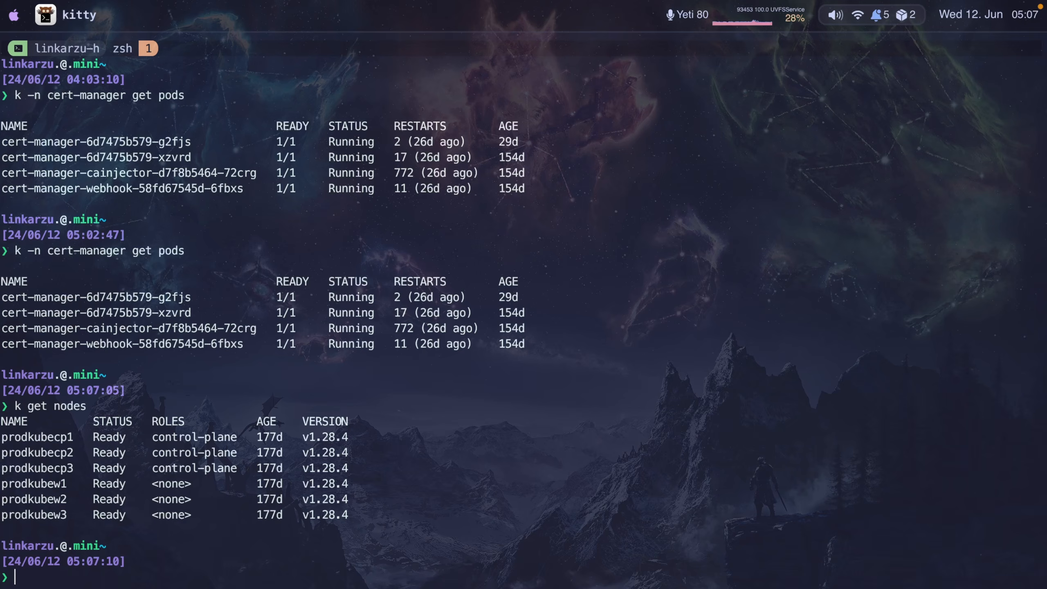
- Return to the note and paste the k get nodes output as a new bash code block at the end
key("ctrl+b")
key("shift+l")
key("j")
key("shift+g")
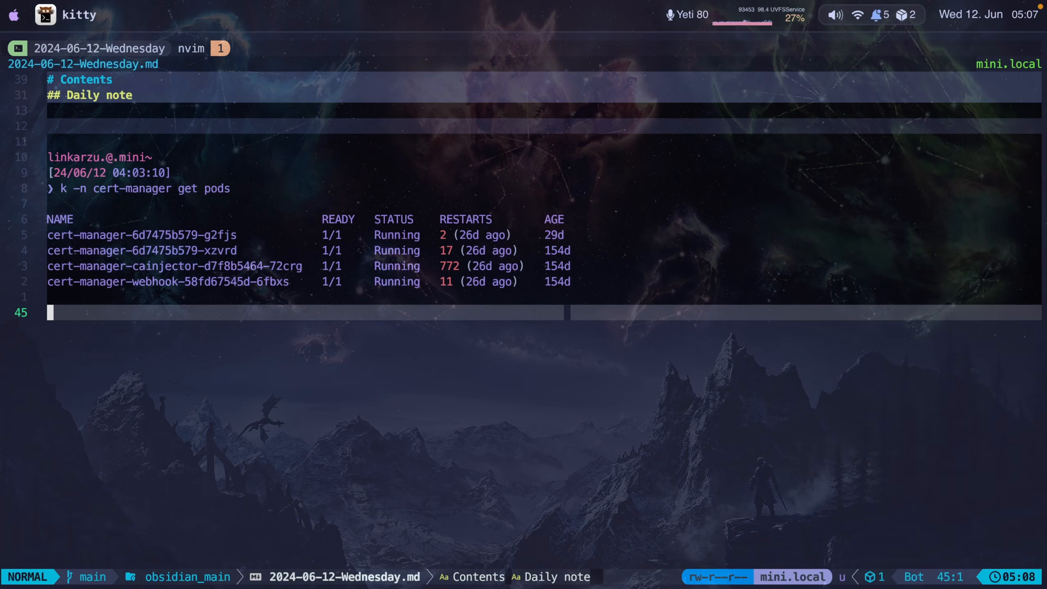
key("o")
key("Return")
key("Return")
key("Return")
key("Return")
key("Return")
key("Return")
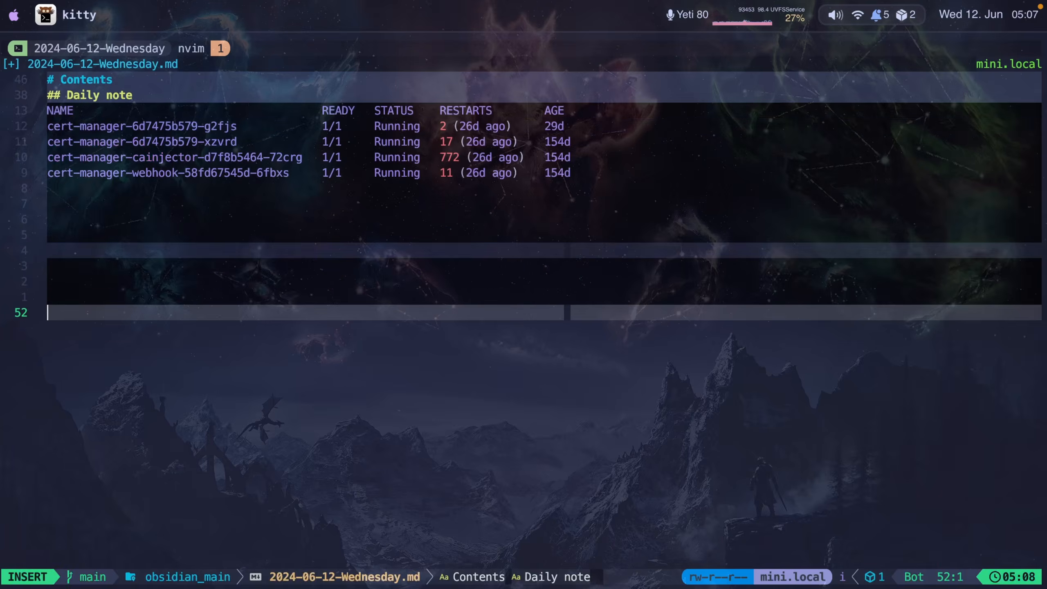
key("Up")
key("Up")
key("super+shift+v")
key("Return")
key("BackSpace")
key("BackSpace")
key("Escape")
key("question")
type("```bash")
key("Return")
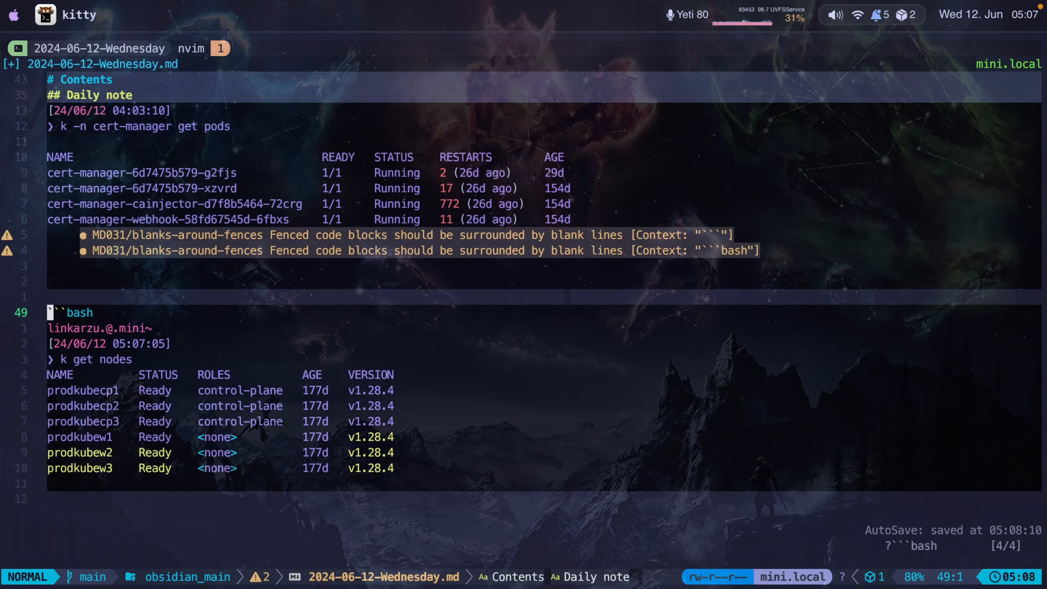
- Copy the k get nodes command line from the output and paste it as its own code block above
key("j")
key("j")
key("j")
key("w")
key("v")
key("dollar")
key("y")
key("k")
key("k")
key("k")
key("k")
key("k")
key("k")
key("super+shift+v")
key("Return")
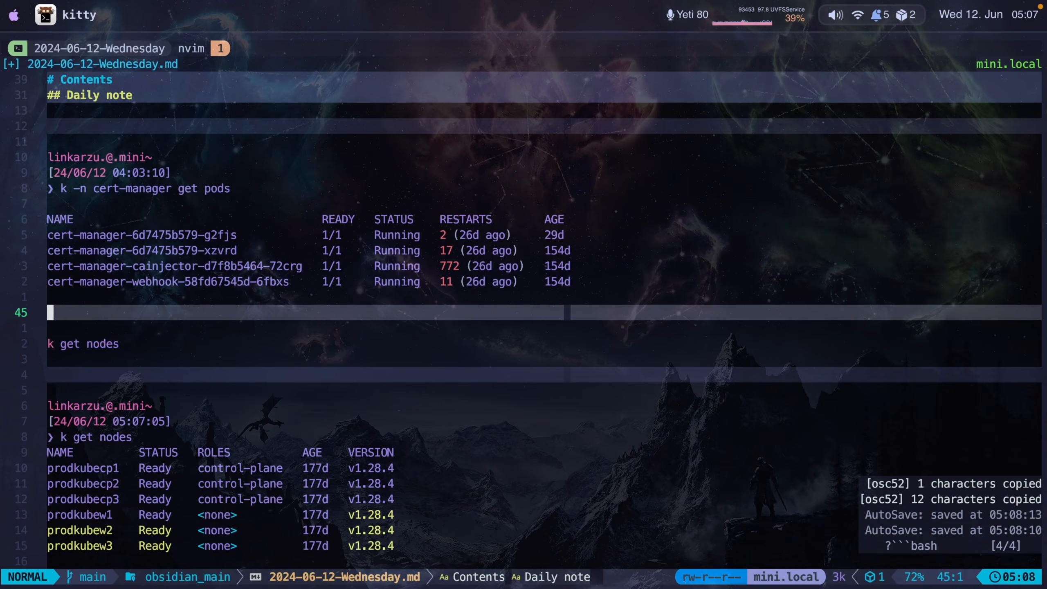
- Add the bullet "see the list of kubernetes nodes" above the new command block
type("i- ")
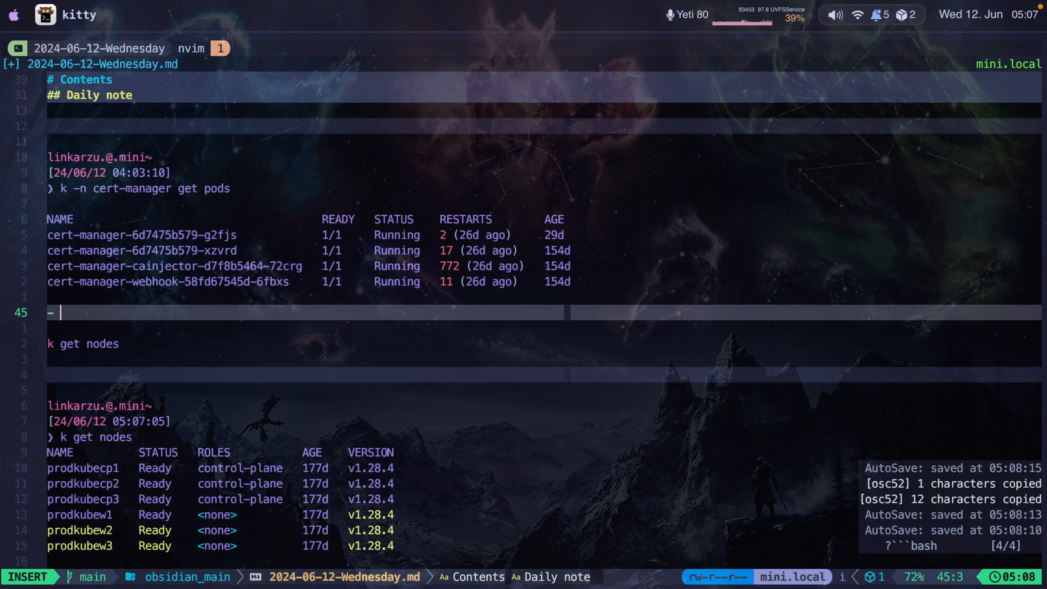
type("see the list of k")
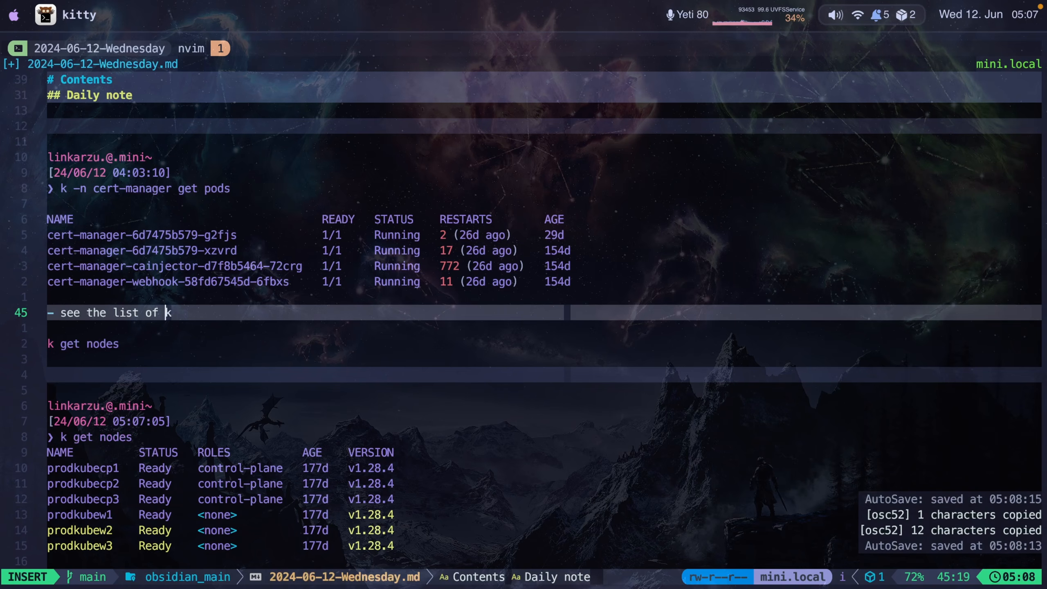
type("ubernetes ndoe")
key("Escape")
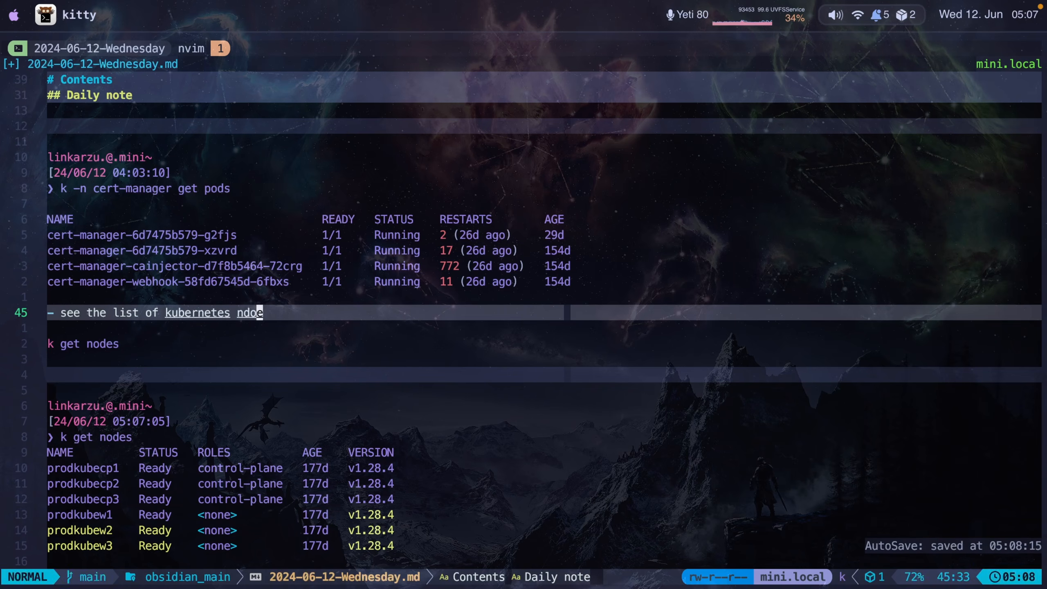
key("a")
key("BackSpace")
key("BackSpace")
key("BackSpace")
type("odes")
key("Escape")
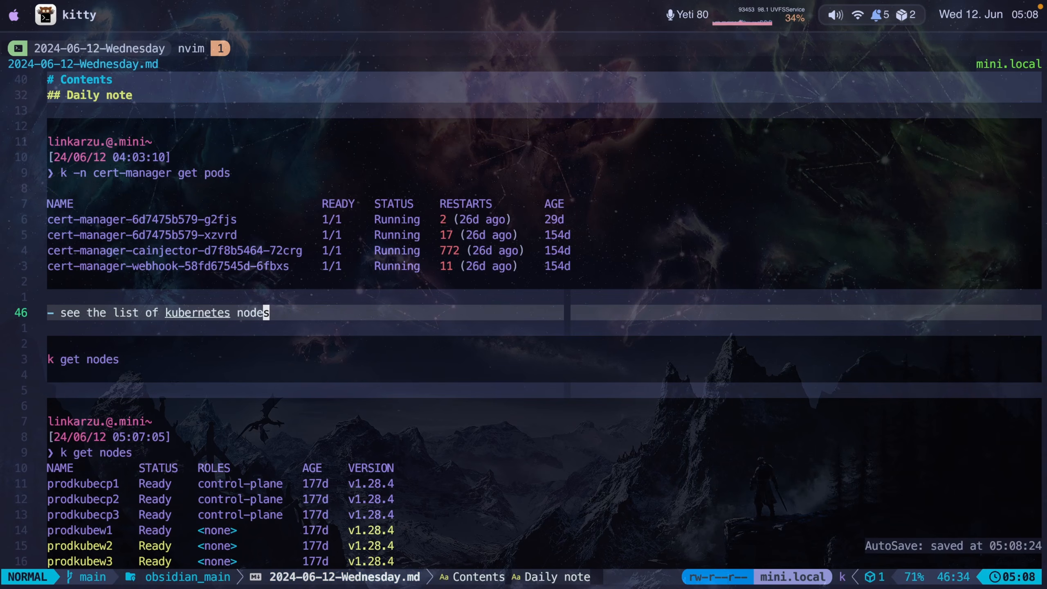
- Move through the new nodes section and the top of the note to review the added bullets and blocks
key("j")
key("j")
key("j")
key("j")
key("j")
key("j")
key("j")
key("j")
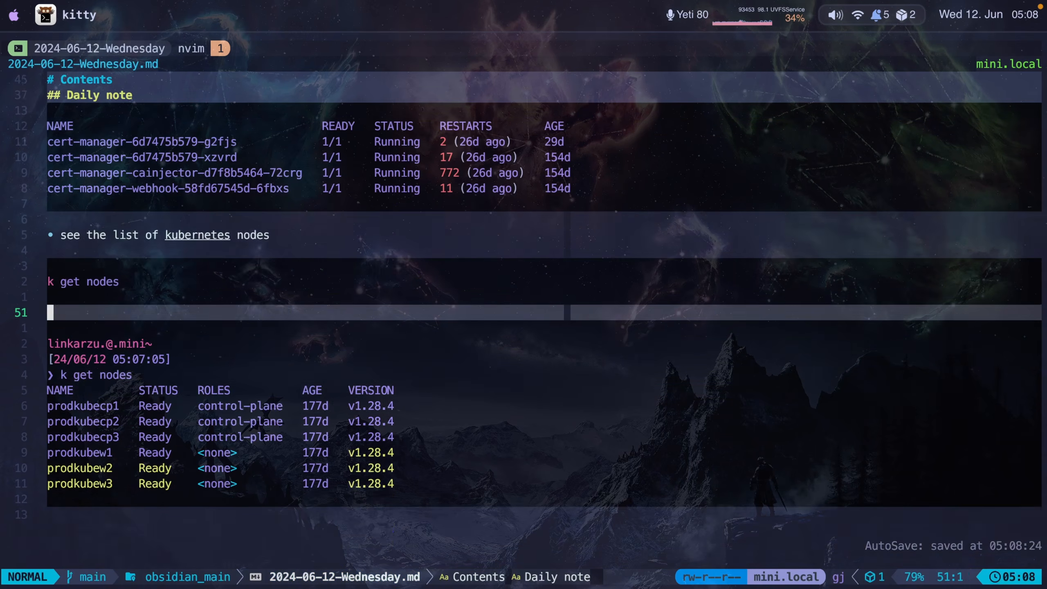
key("k")
key("k")
key("k")
key("k")
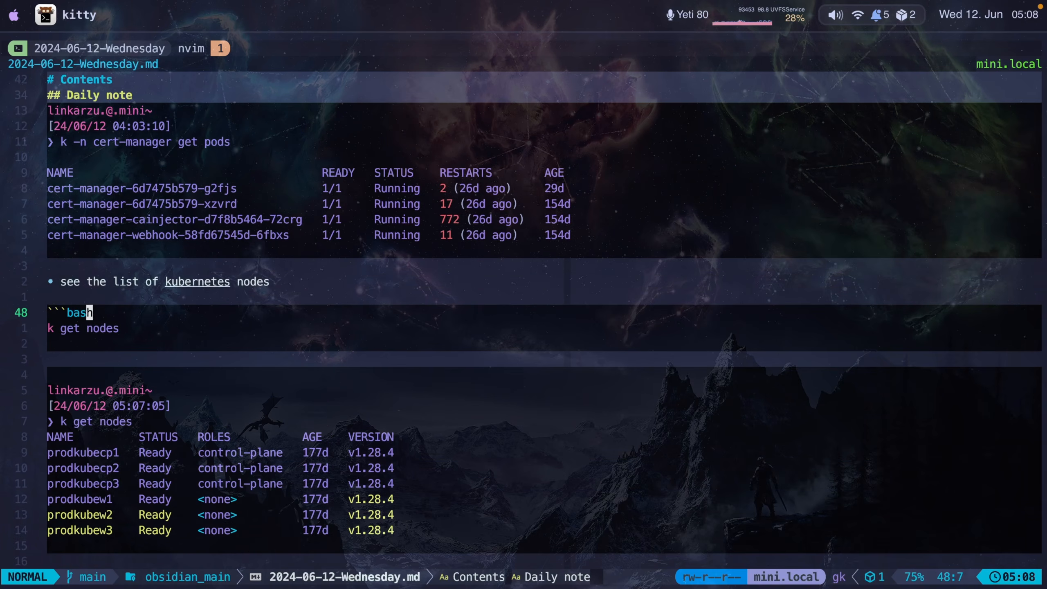
key("k")
key("j")
key("j")
key("j")
key("j")
key("j")
key("j")
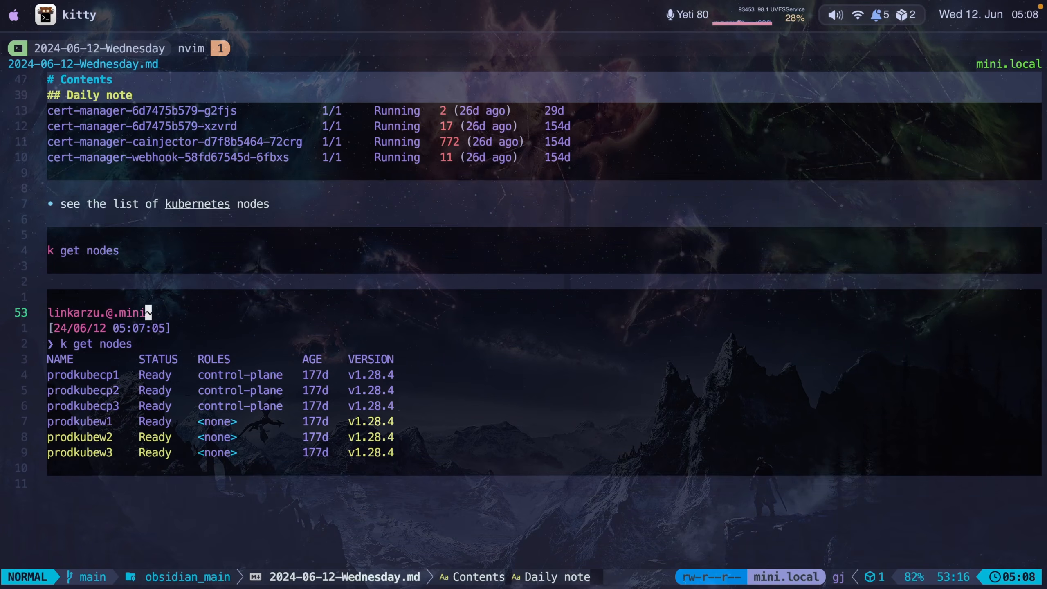
key("v")
key("b")
key("b")
key("b")
key("super+c")
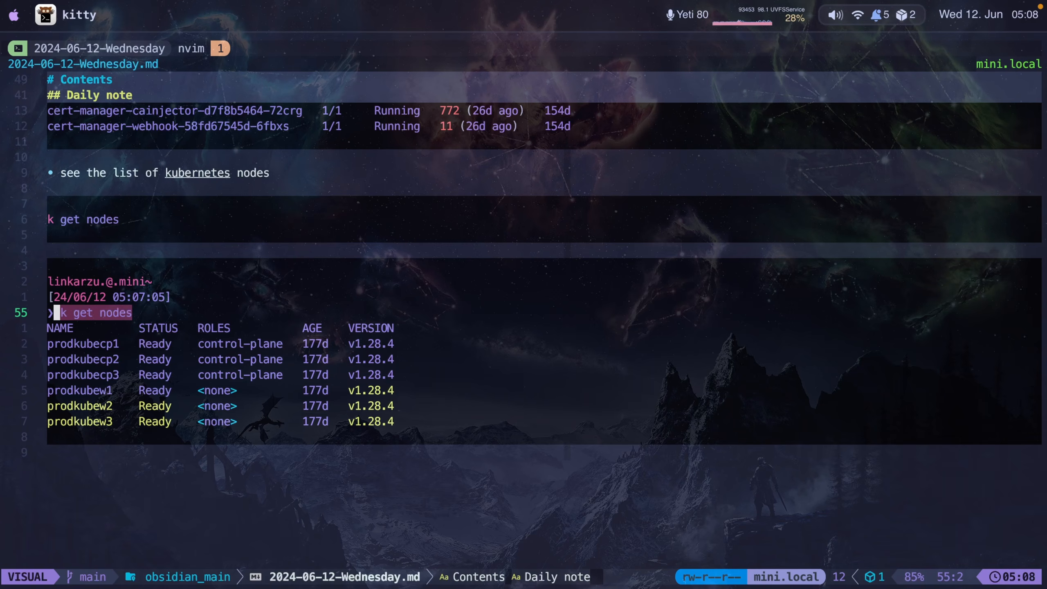
key("y")
key("k")
key("k")
key("k")
key("k")
key("k")
key("k")
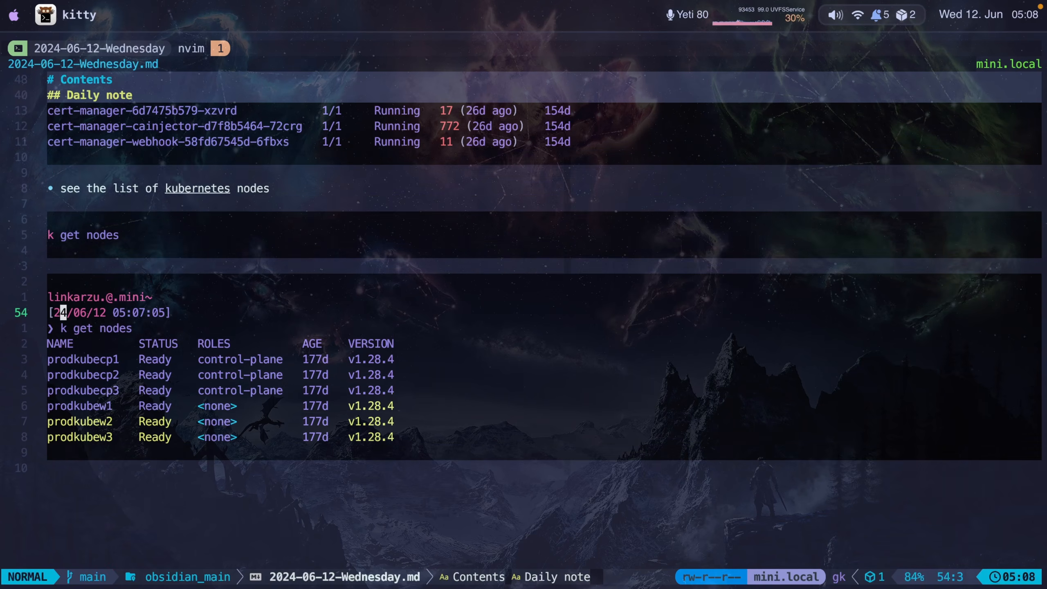
key("k")
key("k")
key("k")
key("k")
key("k")
key("k")
key("k")
key("k")
key("k")
key("k")
key("k")
key("k")
key("k")
key("k")
key("k")
key("k")
key("k")
key("k")
key("k")
key("k")
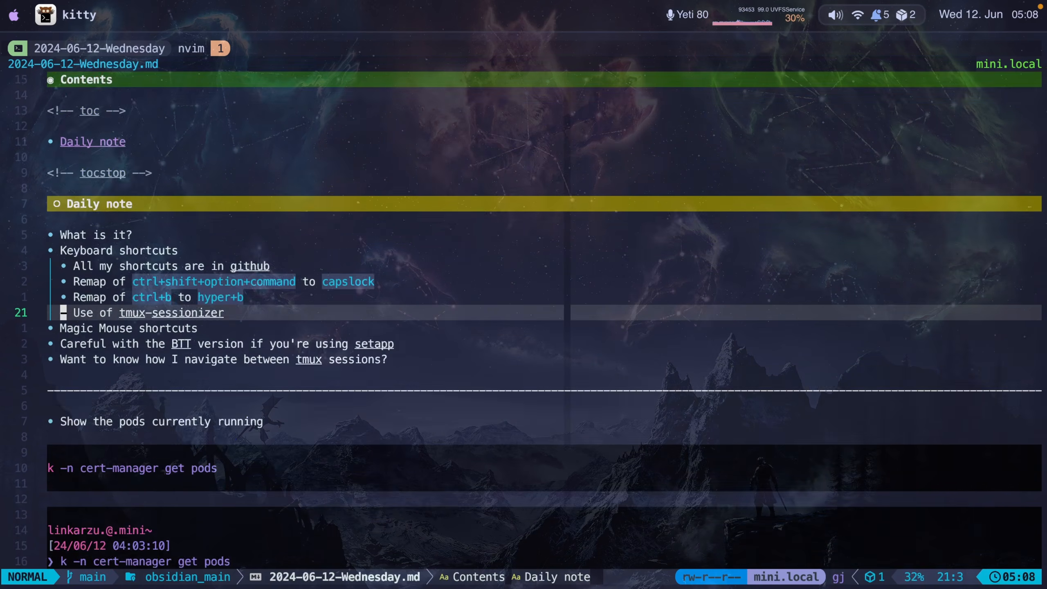
- Copy the pods command line from the note, run it in the terminal pane, and switch back to the note
key("j")
key("j")
key("j")
key("j")
key("j")
key("j")
key("j")
key("j")
key("j")
key("j")
key("j")
key("j")
key("k")
key("k")
key("k")
key("j")
key("y")
key("y")
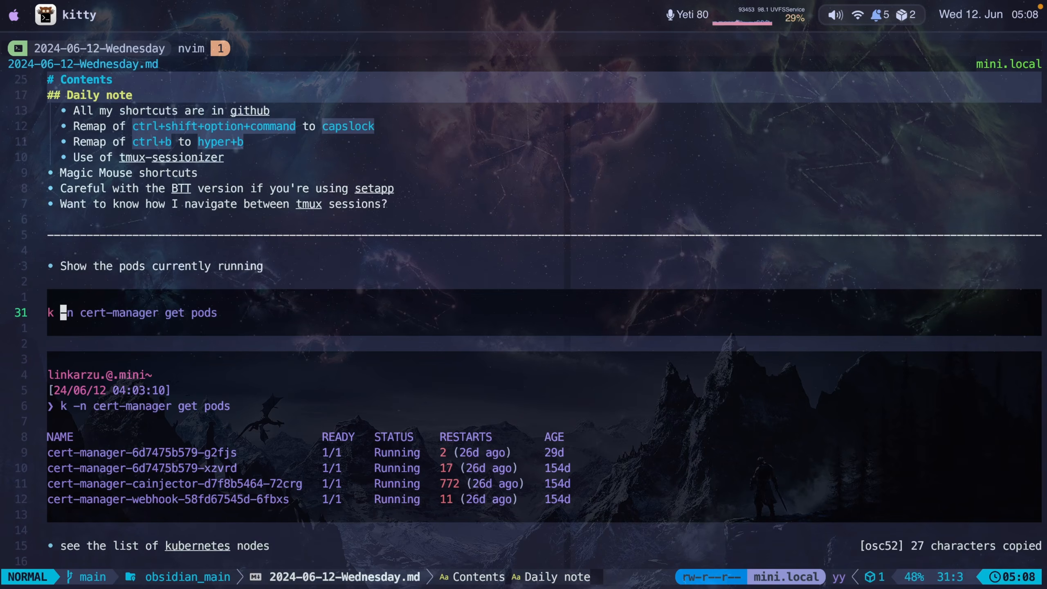
key("ctrl+b")
key("space")
type("k -n cert-manager get pods")
key("Return")
key("ctrl+b")
key("space")
- Copy the k get nodes line from the note, run it in the terminal pane, and switch back to the note
key("j")
key("j")
key("j")
key("j")
key("j")
key("j")
key("j")
key("j")
key("j")
key("j")
key("j")
key("j")
key("j")
key("j")
key("j")
key("j")
key("j")
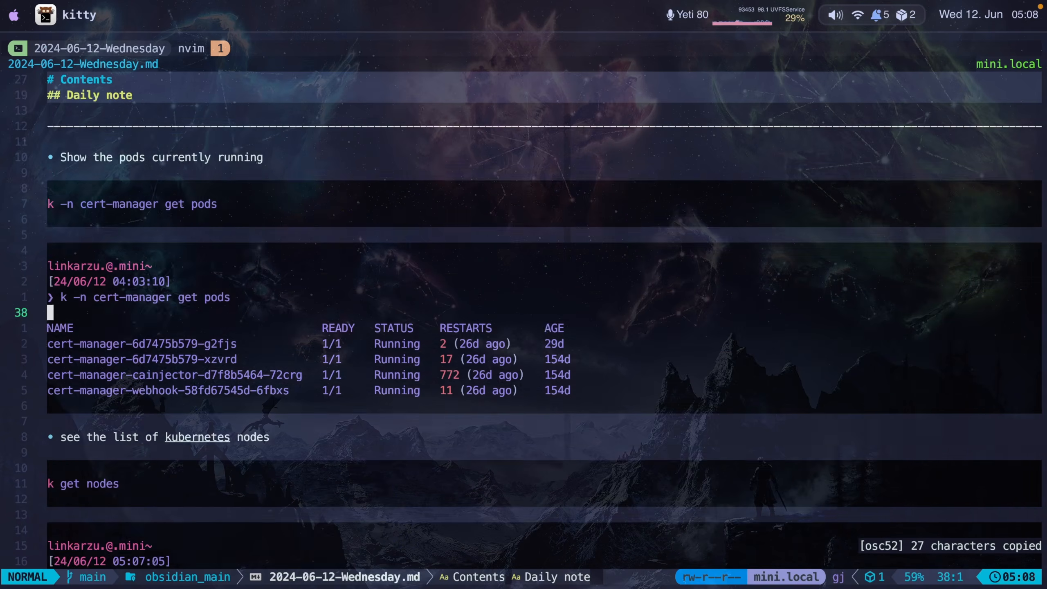
key("j")
key("y")
key("y")
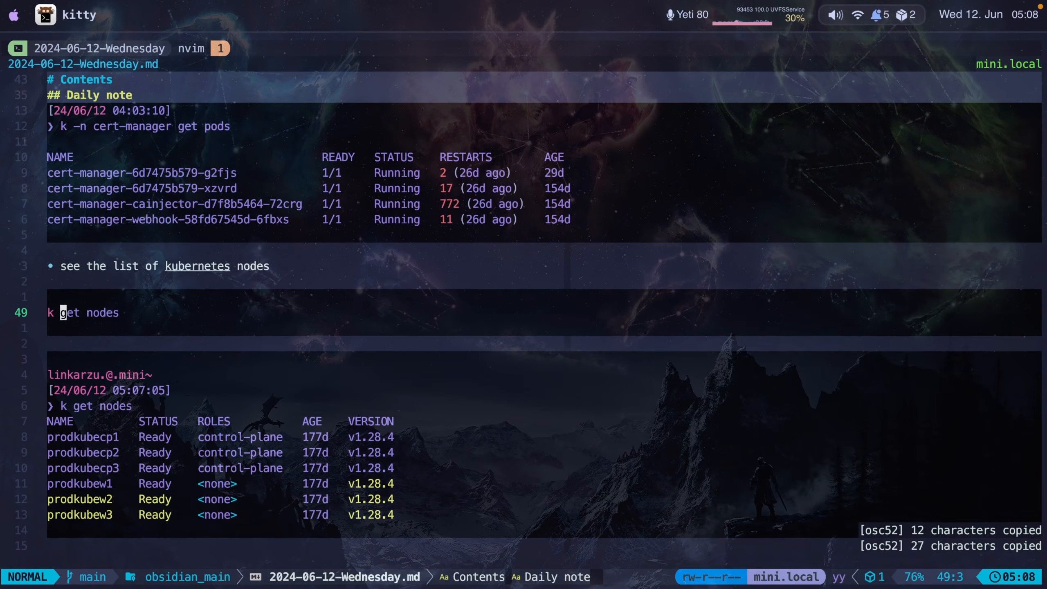
key("ctrl+b")
key("space")
key("super+v")
key("Return")
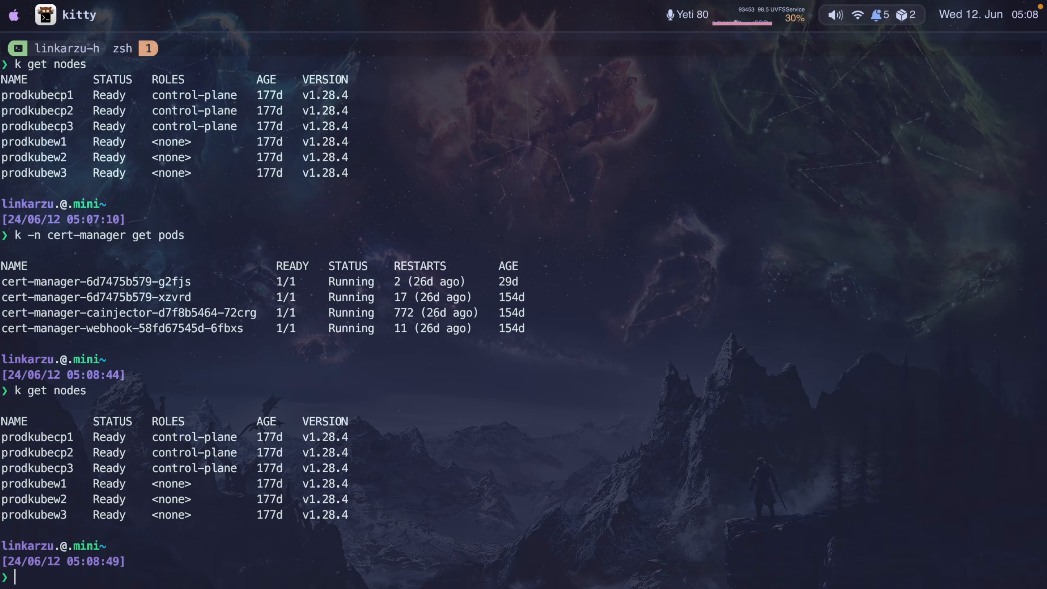
key("ctrl+b")
key("space")
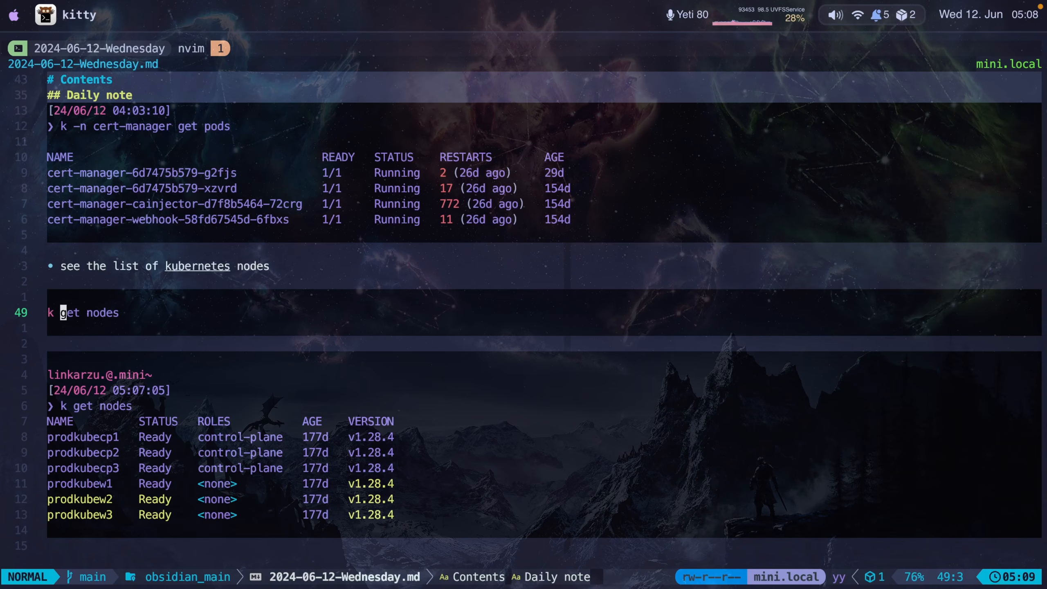
- Switch to BetterTouchTool to inspect the tmux home and tmux obsidian_main keyboard shortcuts, then return to the terminal
key("super+Tab")
key("super+Tab")
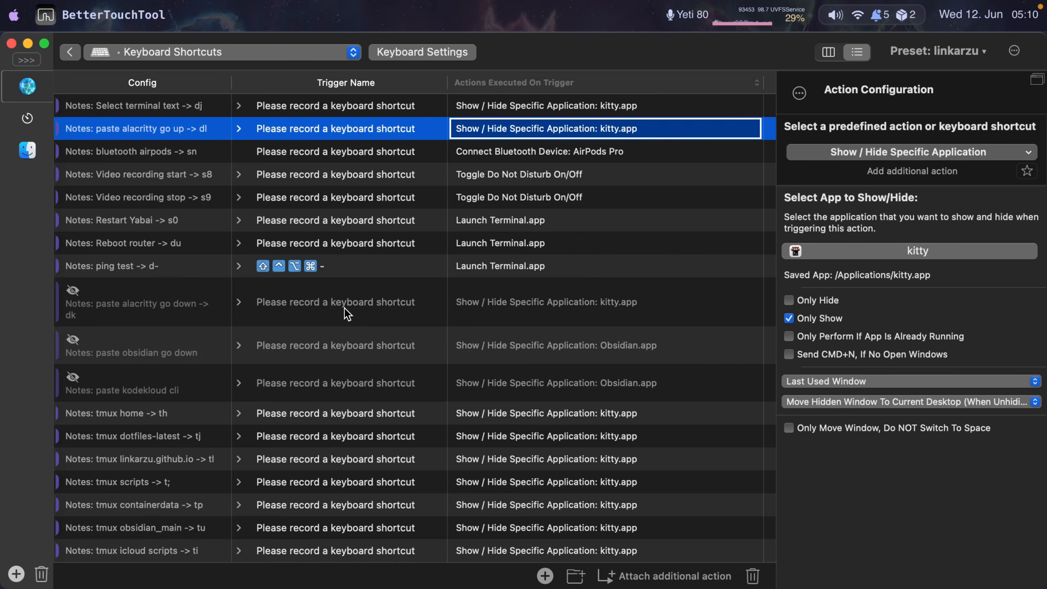
left_click(357, 416)
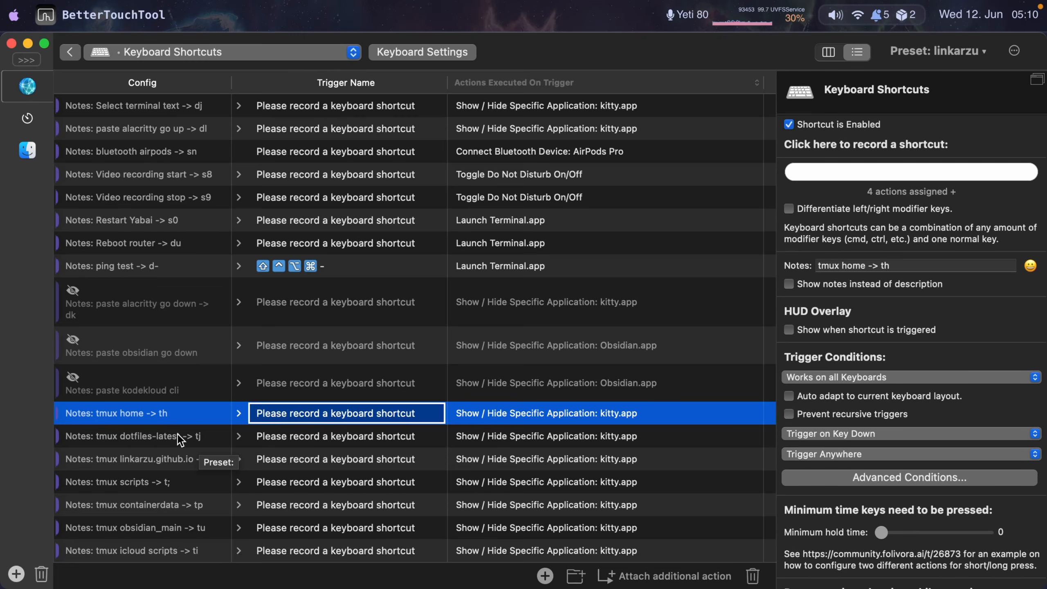
scroll(313, 455, "down", 5)
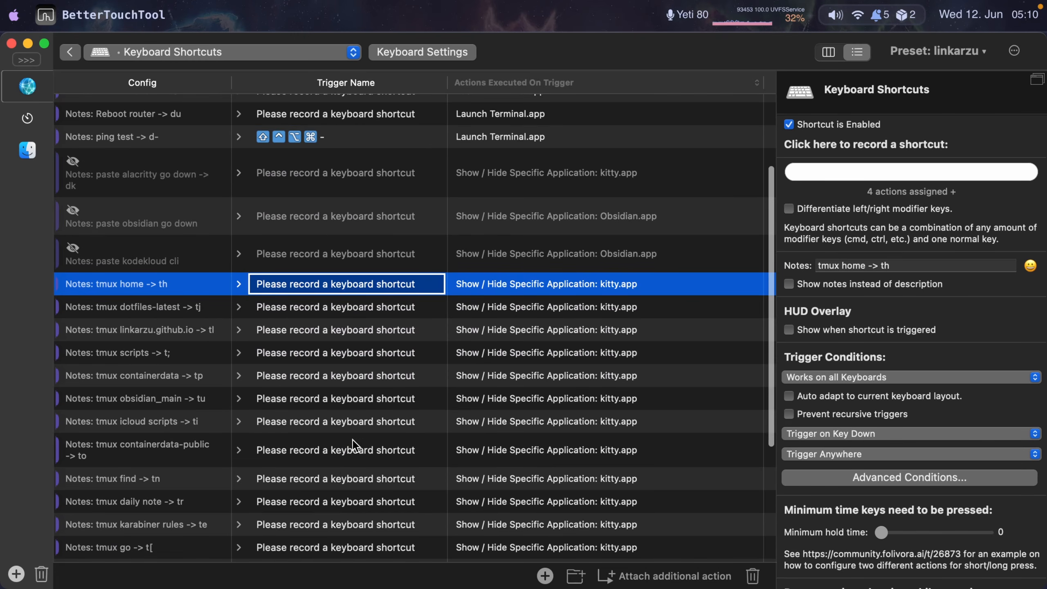
left_click(151, 399)
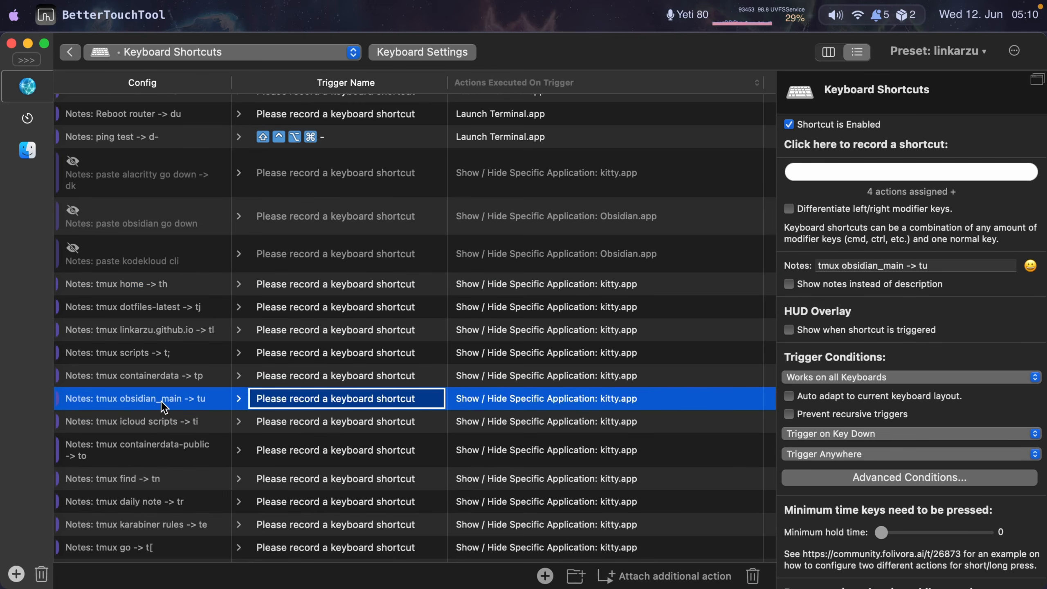
key("super+Tab")
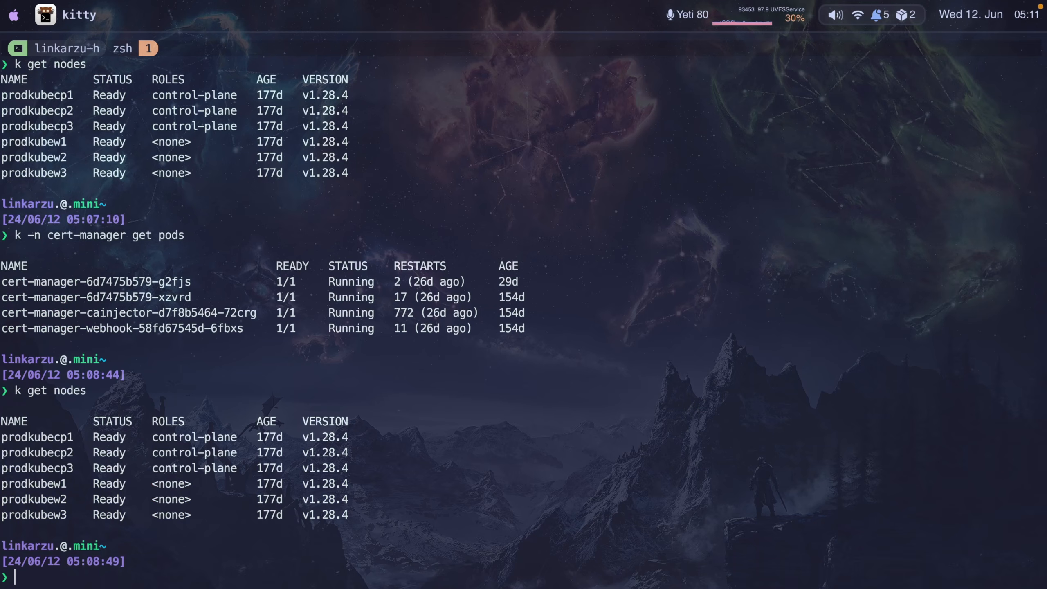
- Switch tmux sessions to dotfiles_latest and then to obsidian_main, moving up a line in the note
key("ctrl+b")
key("j")
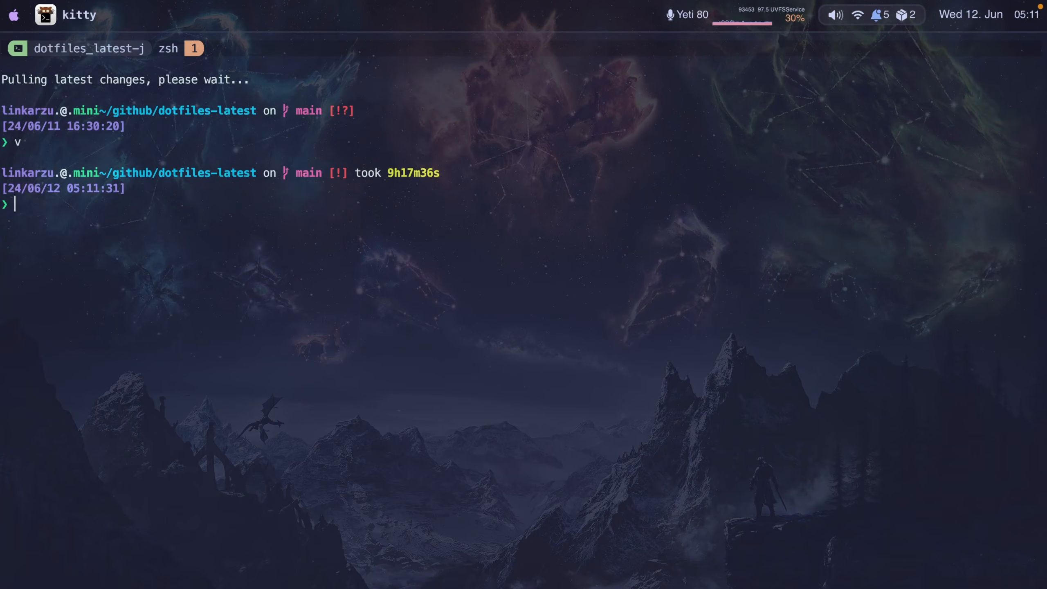
key("ctrl+b")
key("u")
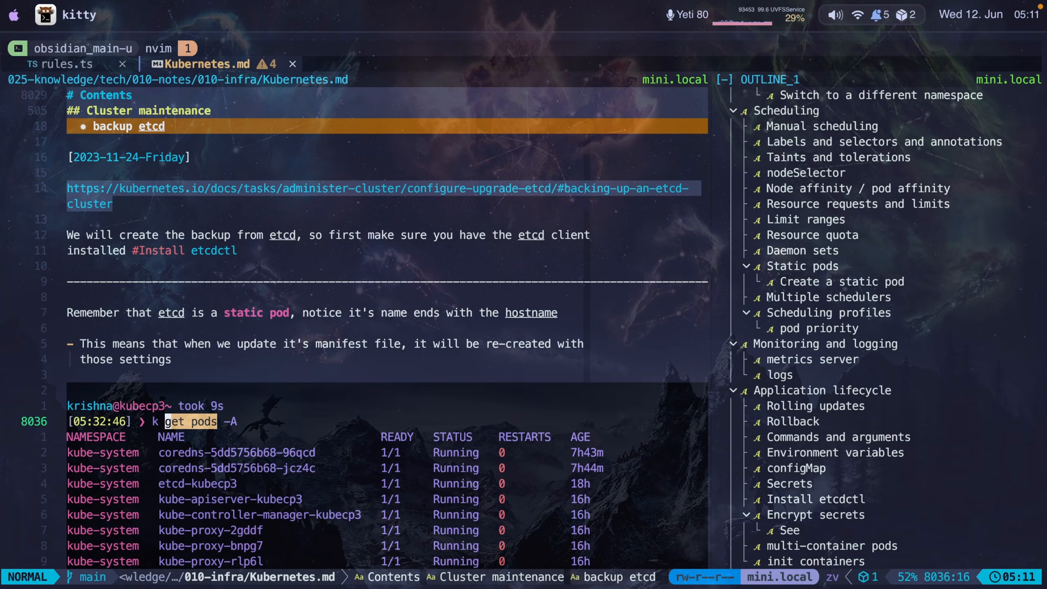
key("k")
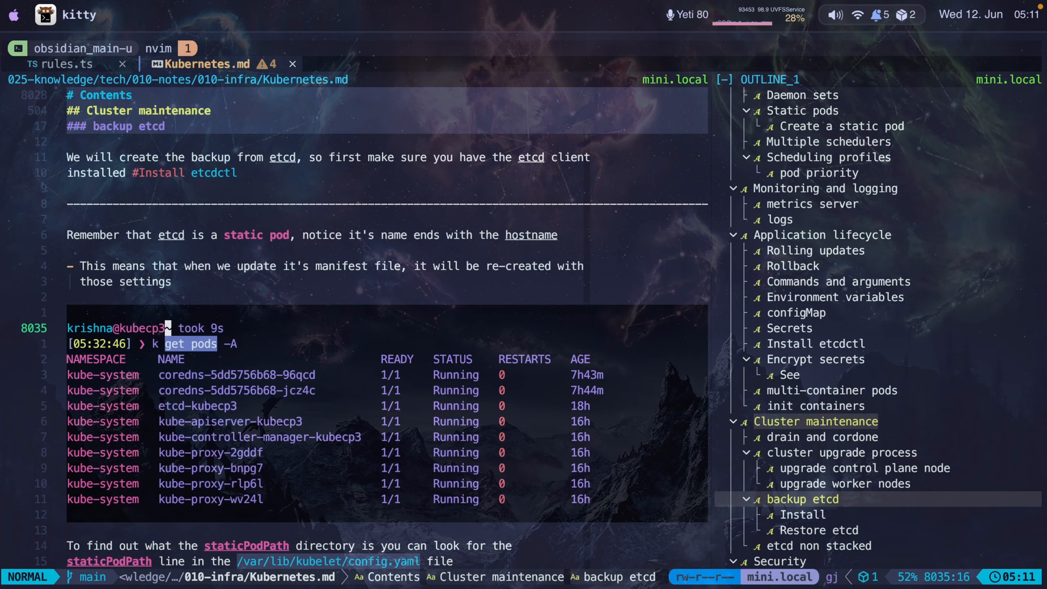
- Open the tmux session list and browse the sessions' previews before closing it
key("ctrl+b")
key("s")
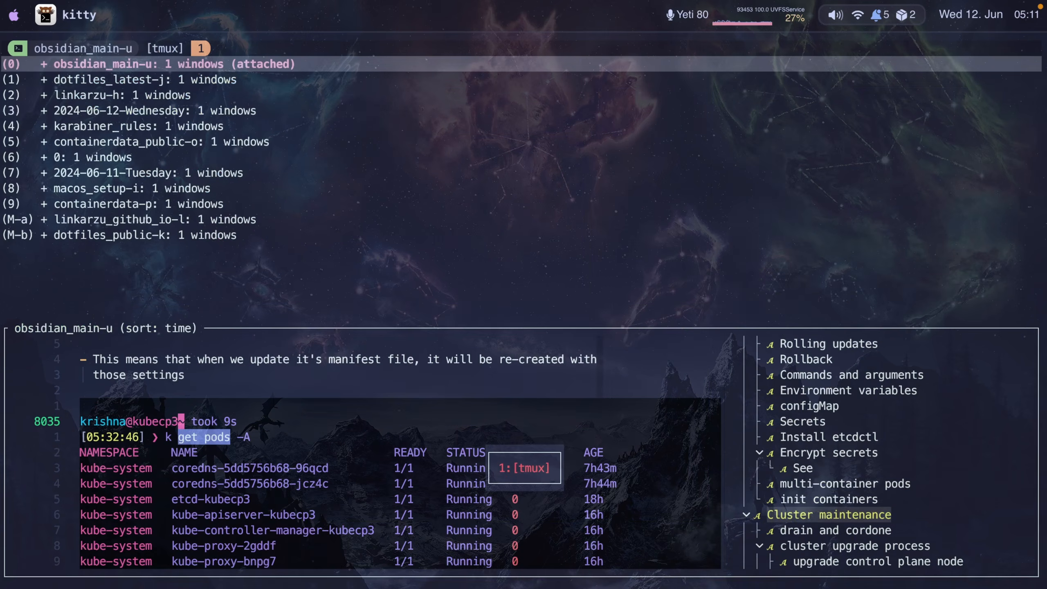
key("Down")
key("Down")
key("Down")
key("Up")
key("Up")
key("Up")
key("Down")
key("Down")
key("Down")
key("Down")
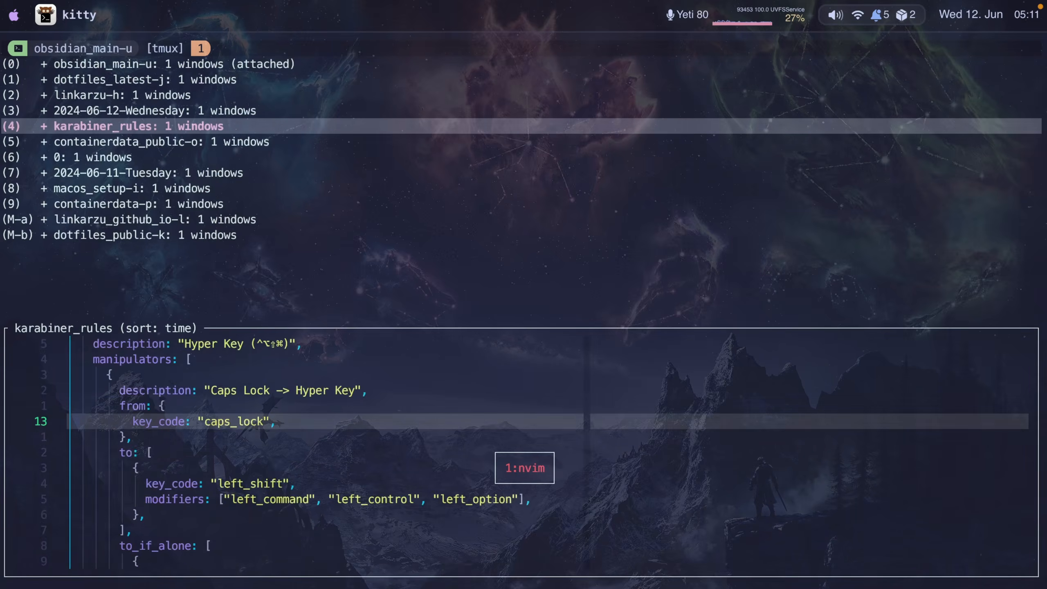
key("Up")
key("Escape")
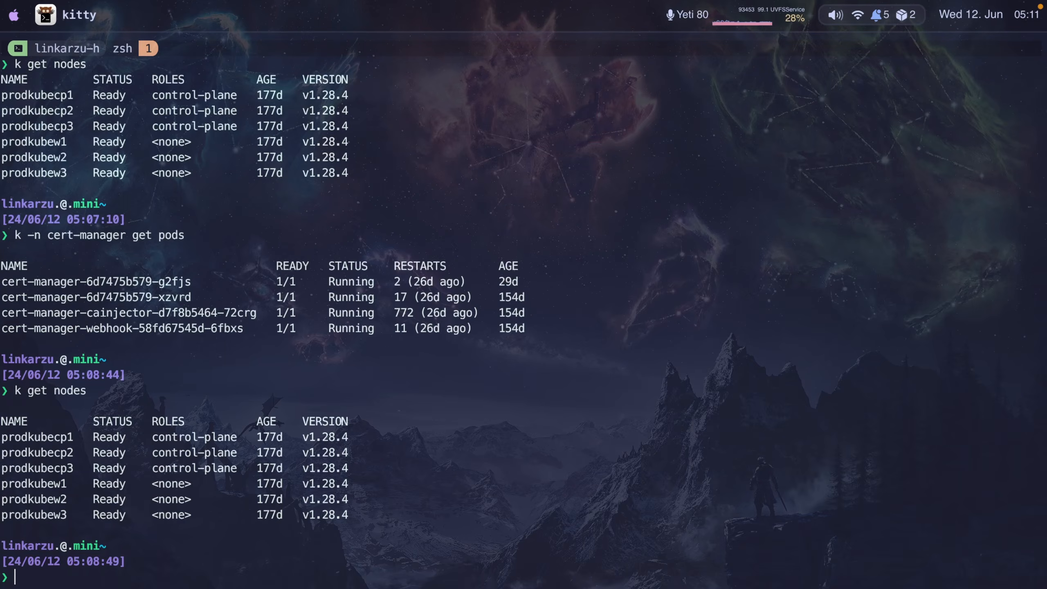
- Select the tmux find shortcut in BetterTouchTool, then trigger it to open the scripts repository as a tmux session
key("super+Tab")
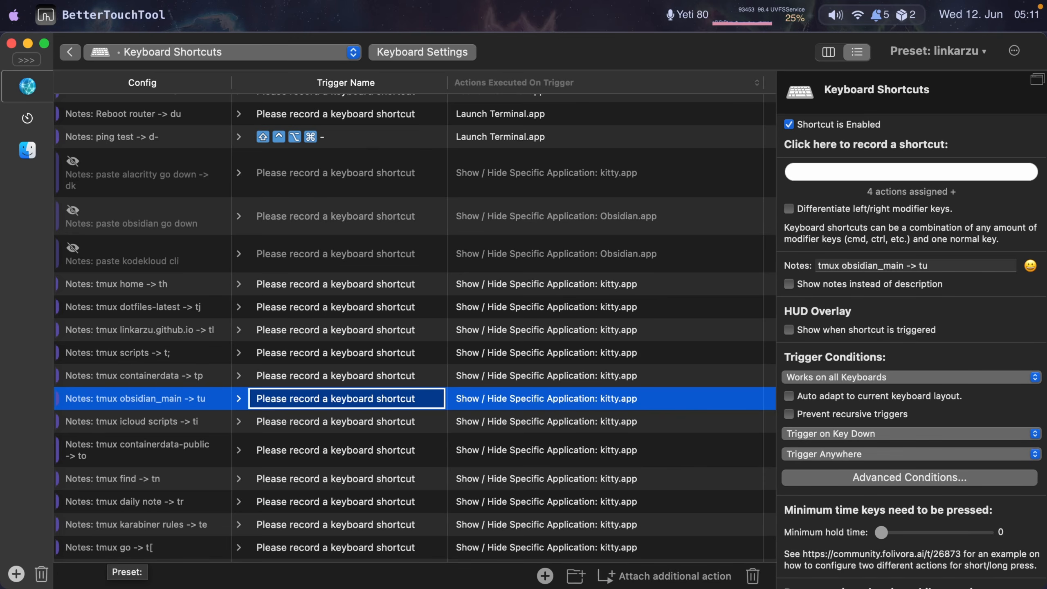
scroll(182, 288, "down", 5)
left_click(181, 284)
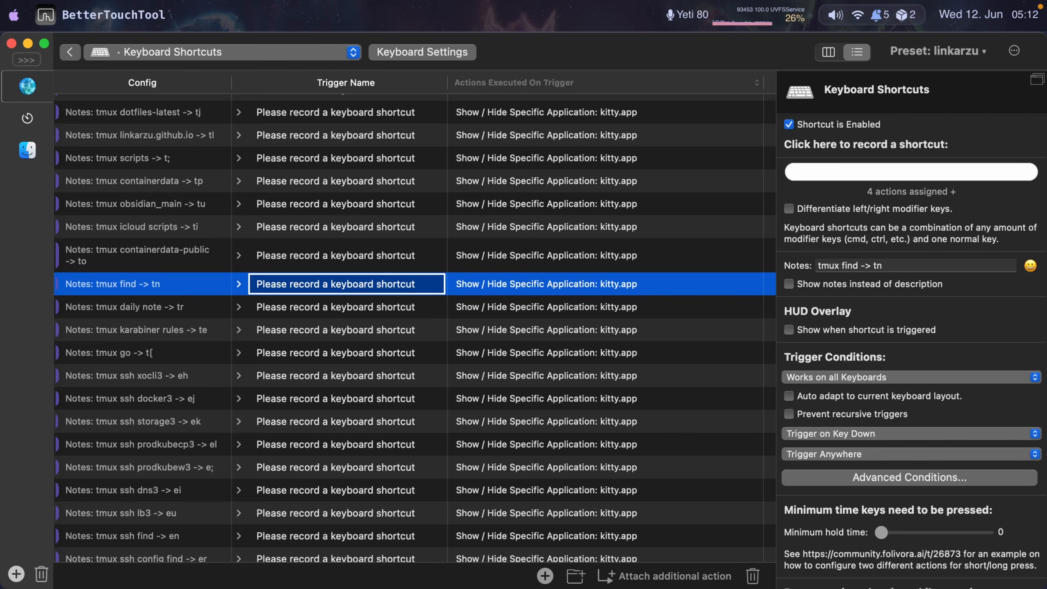
type("tn")
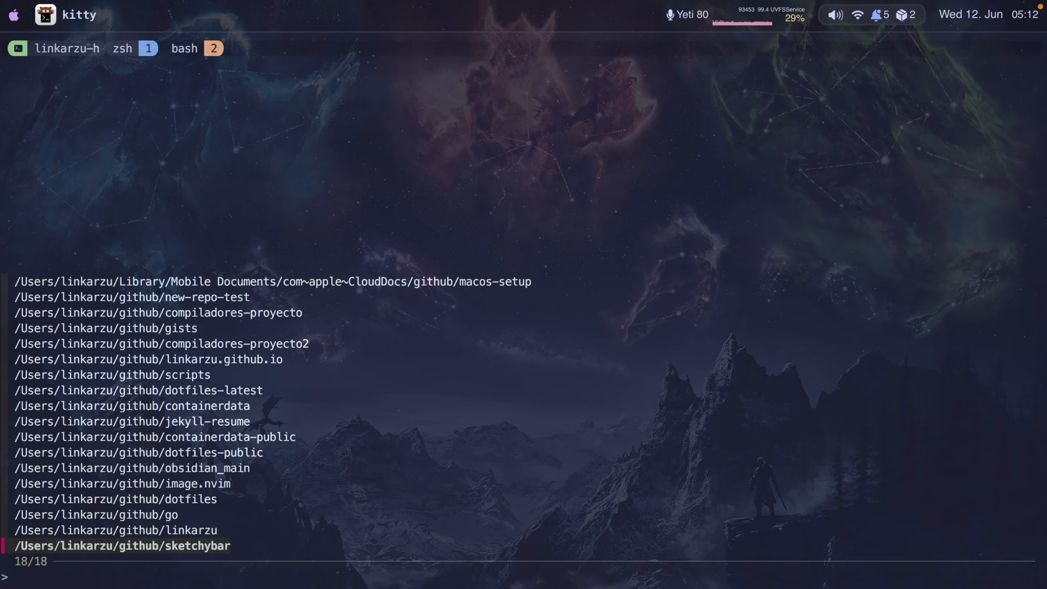
type("scripts")
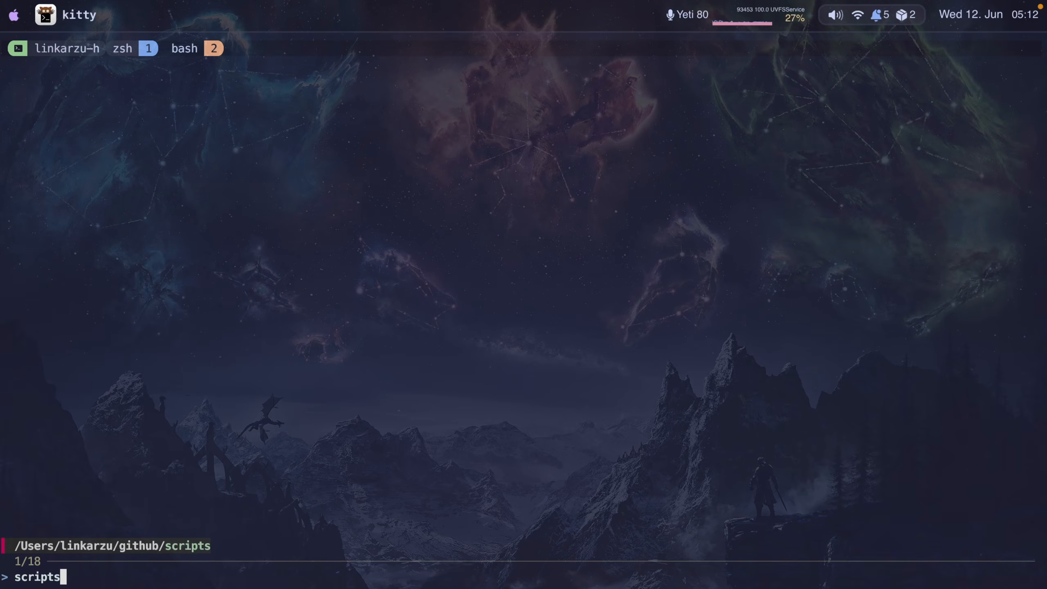
key("Return")
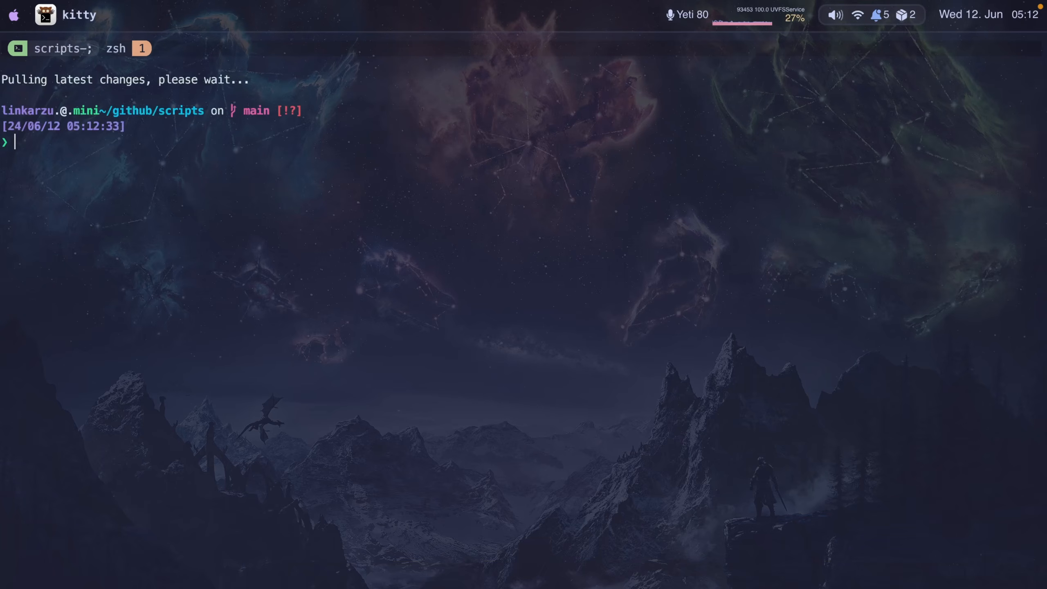
- Select the tmux karabiner rules shortcut, switch to the karabiner_rules session and move through the rules file
key("super+Tab")
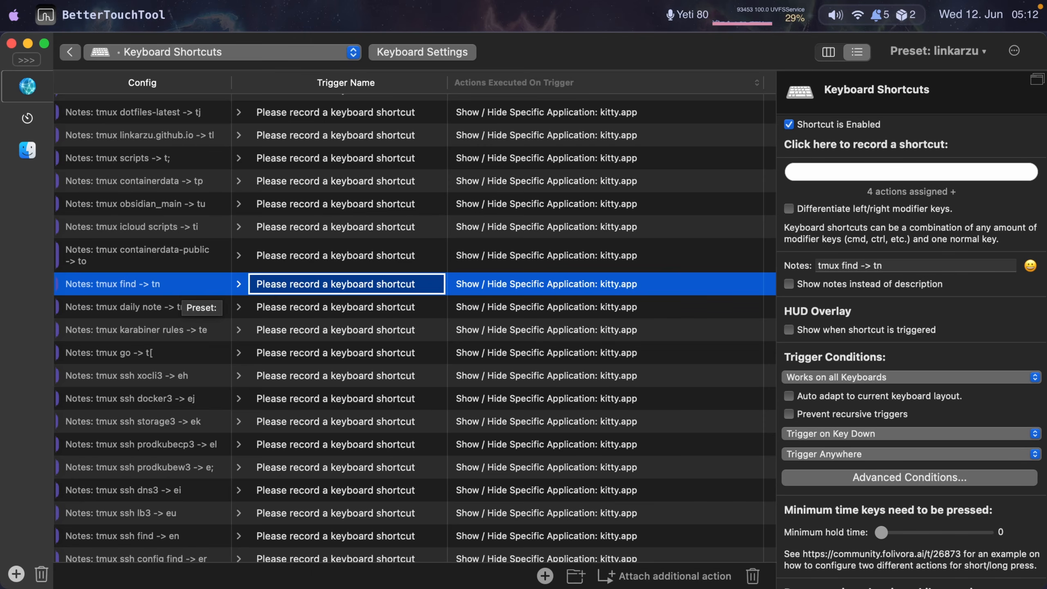
left_click(195, 330)
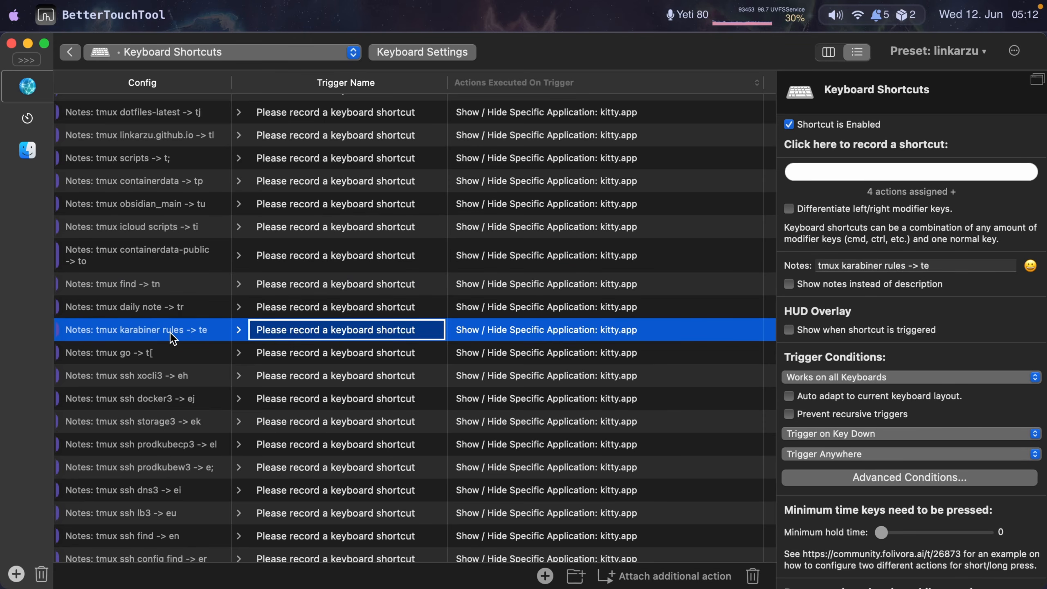
key("super+Tab")
key("k")
key("k")
key("k")
key("k")
key("k")
key("k")
key("k")
key("k")
key("k")
key("k")
key("k")
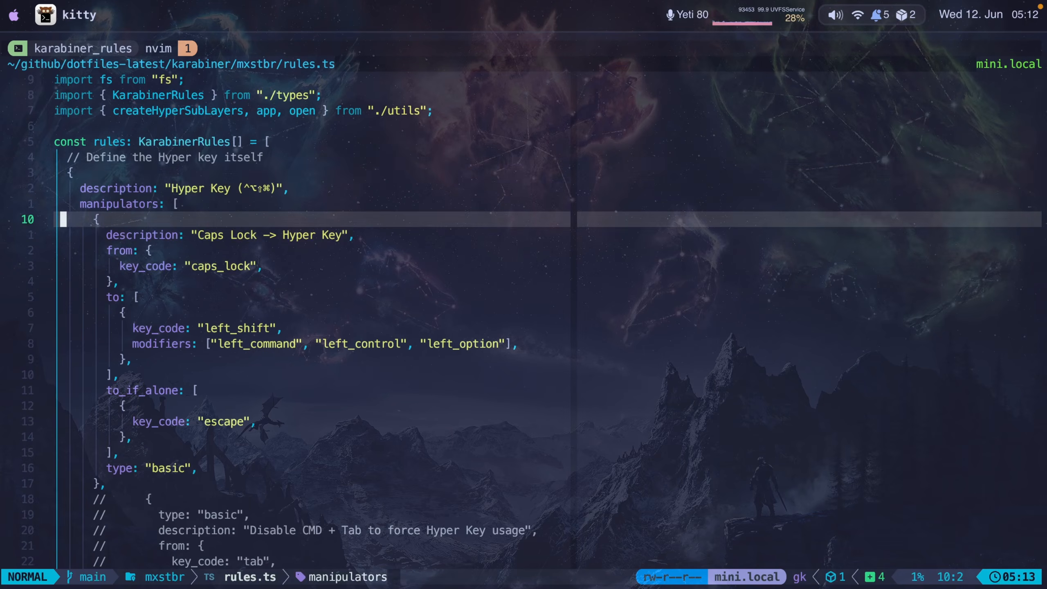
key("j")
key("j")
key("j")
key("j")
key("j")
key("j")
key("j")
key("j")
key("j")
key("j")
key("j")
key("j")
key("j")
key("j")
key("j")
key("j")
key("j")
key("j")
key("j")
key("j")
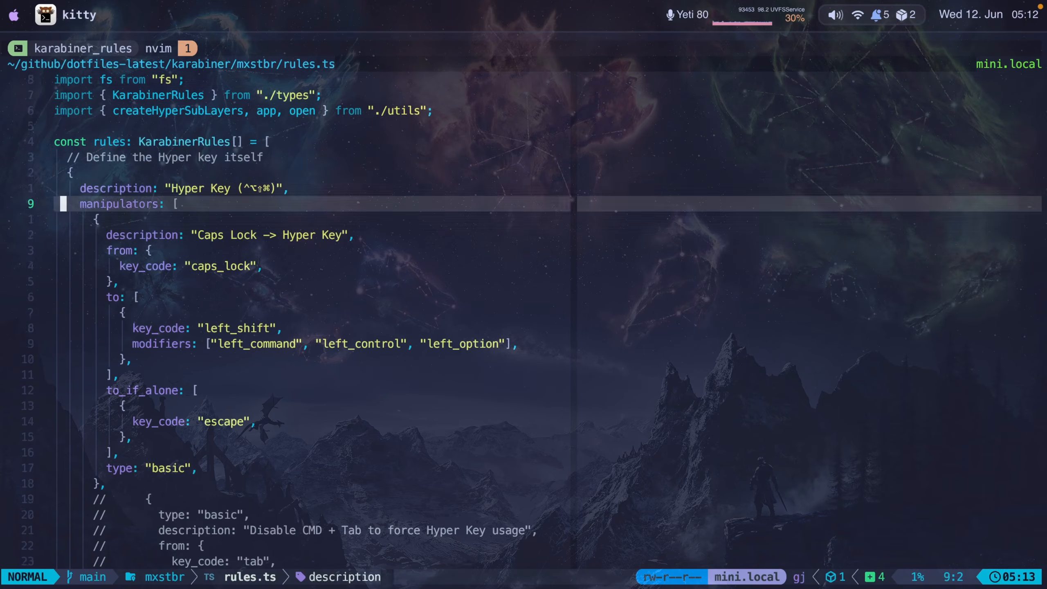
- Use the tmux ssh shortcuts to jump back and forth between the docker3 and xocli3 SSH sessions
key("super+Tab")
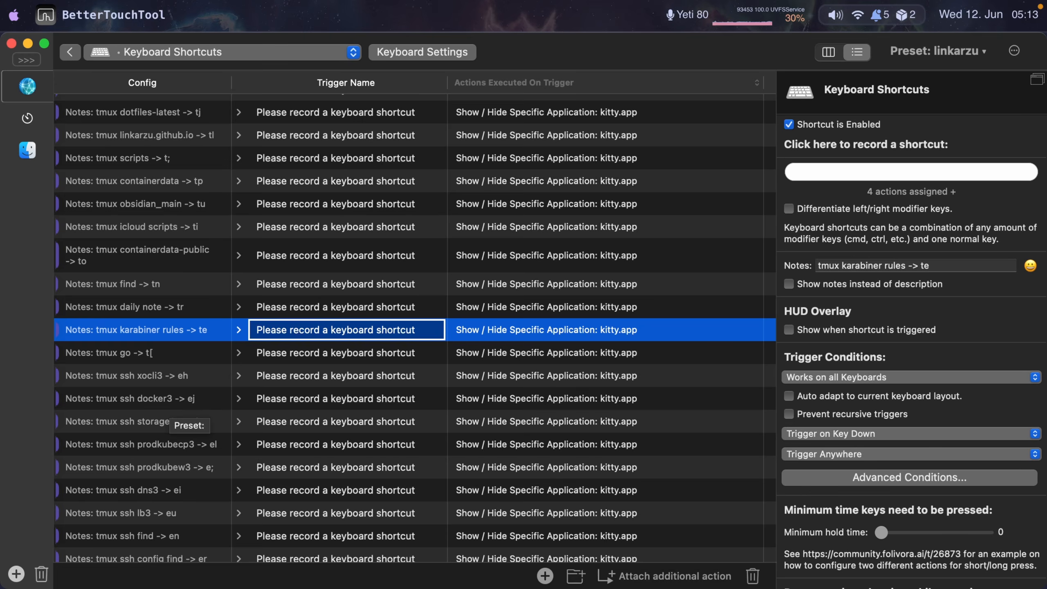
key("ctrl+alt+shift+super+e")
key("j")
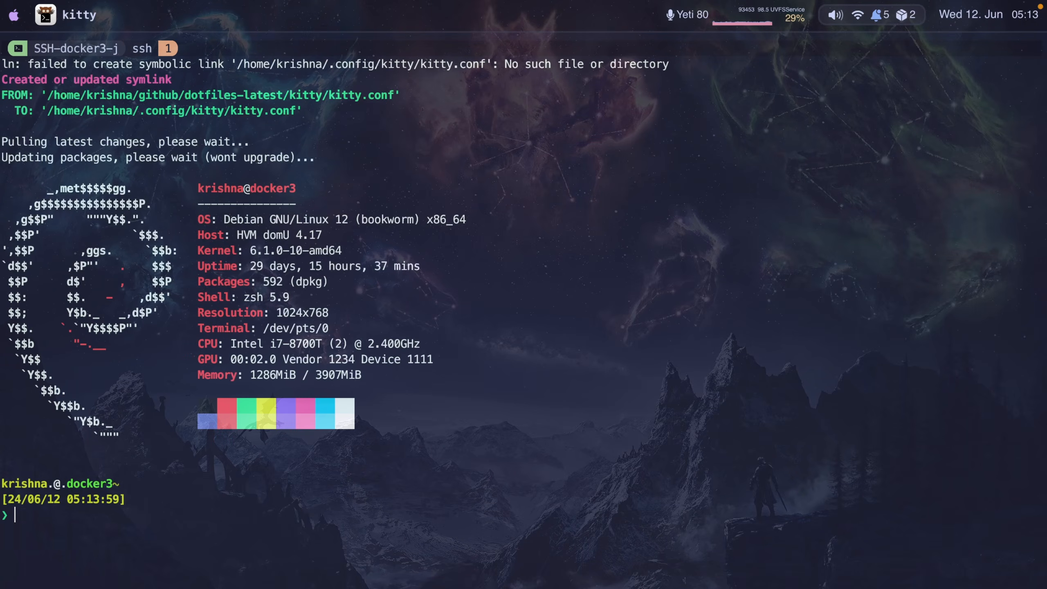
key("ctrl+alt+shift+super+e")
key("h")
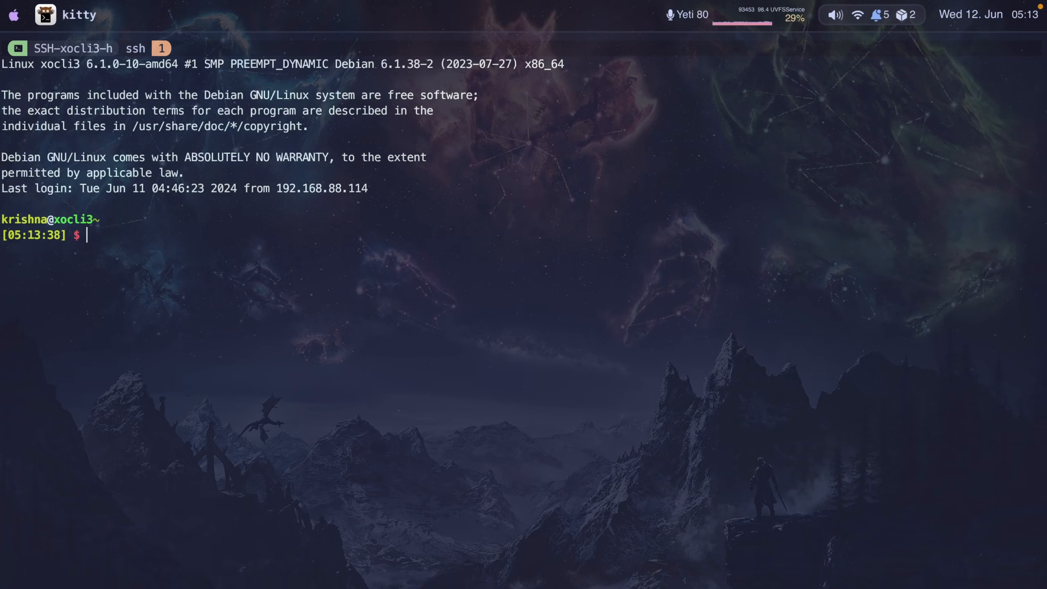
key("ctrl+alt+shift+super+e")
key("j")
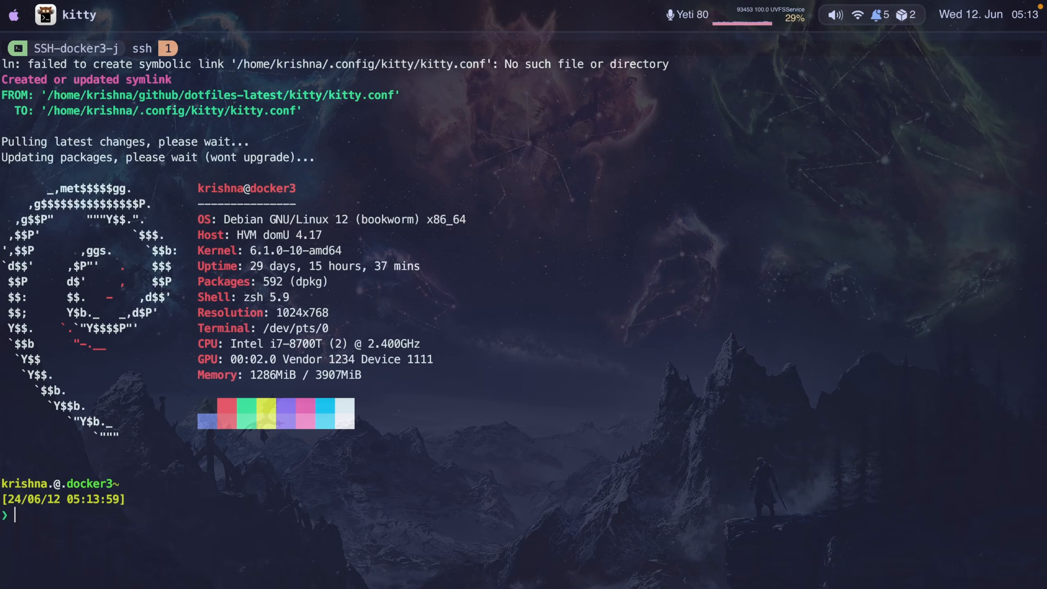
key("ctrl+alt+shift+super+e")
key("h")
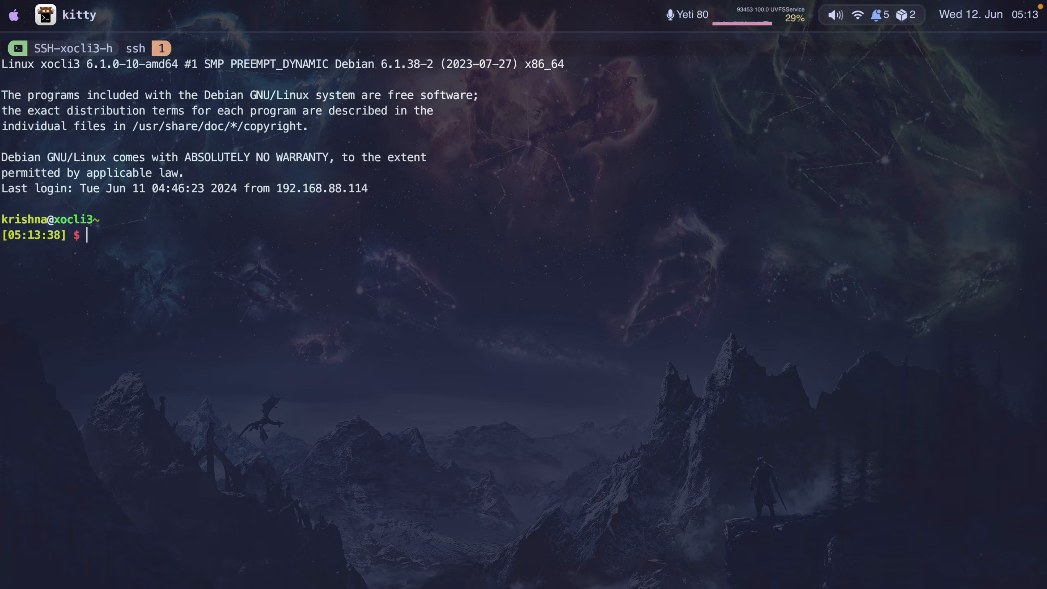
- Open the tmux session list to review the sessions, then scroll the BetterTouchTool shortcut list
key("ctrl+b")
key("s")
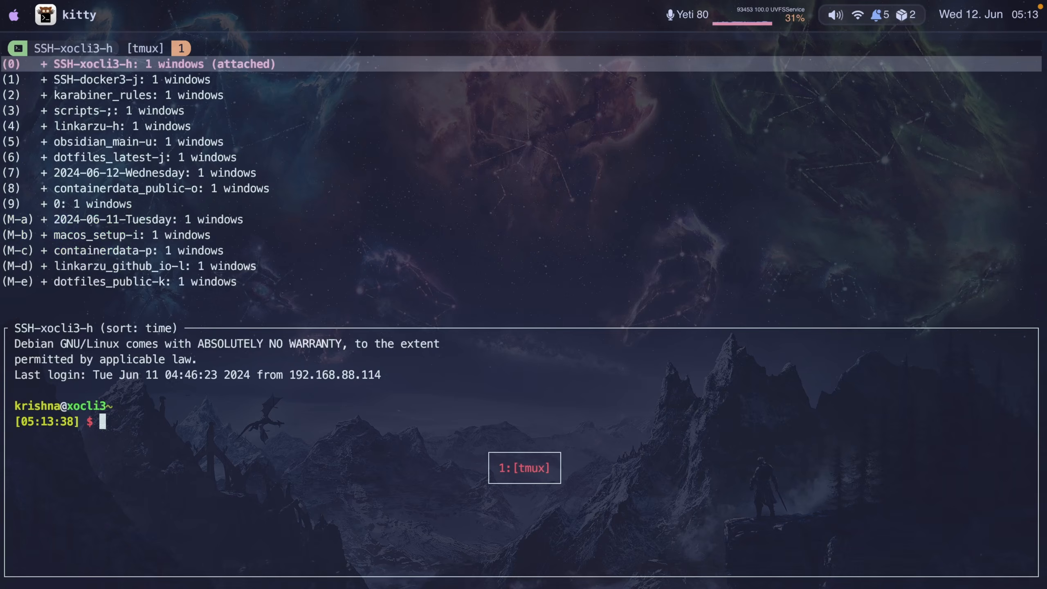
scroll(206, 557, "down", 2)
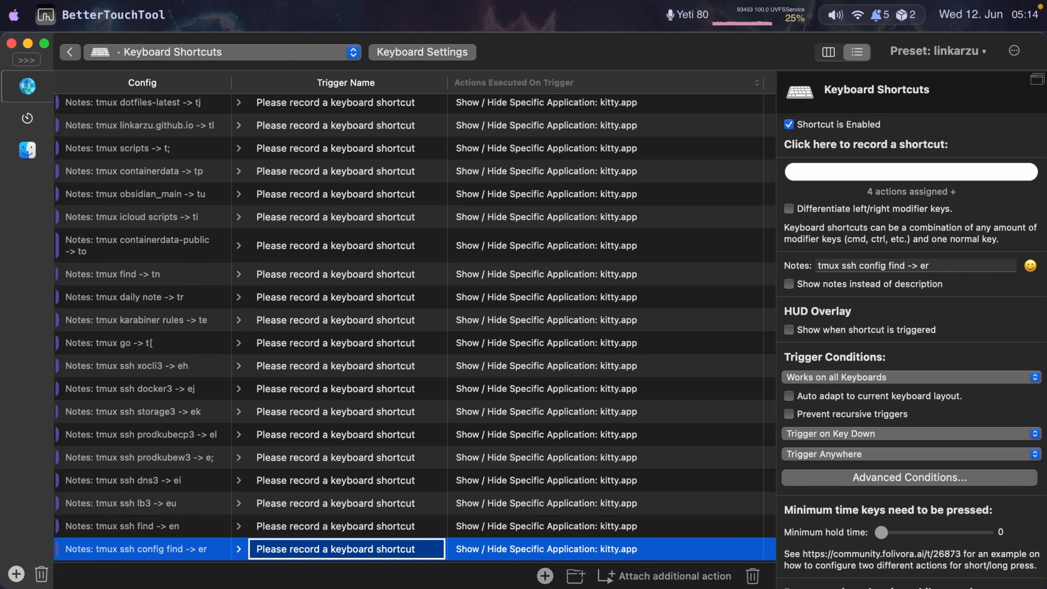
- Trigger the tmux ssh config find shortcut and connect to docker2 from the SSH host list
key("ctrl+alt+shift+super+e")
key("r")
key("Down")
key("Down")
key("Down")
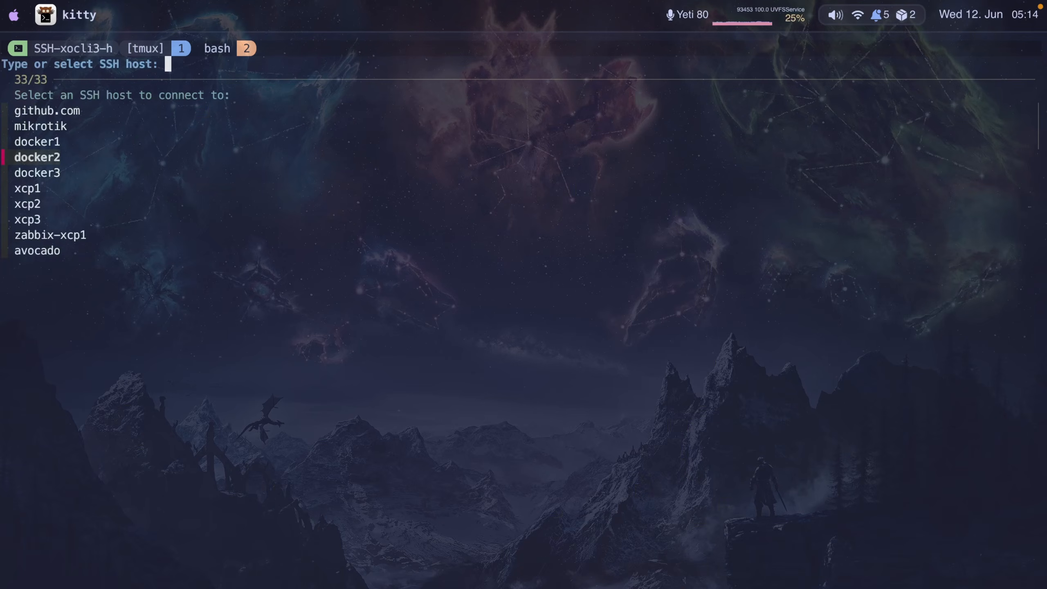
key("Return")
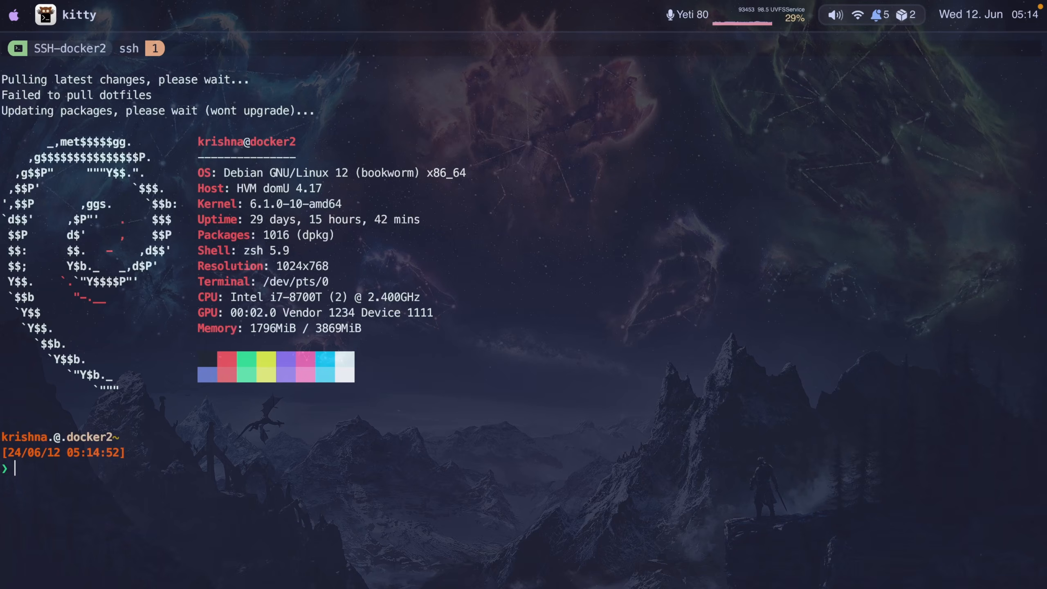
- Show the tmux session list with the new docker2 session and close it
key("ctrl+b")
key("s")
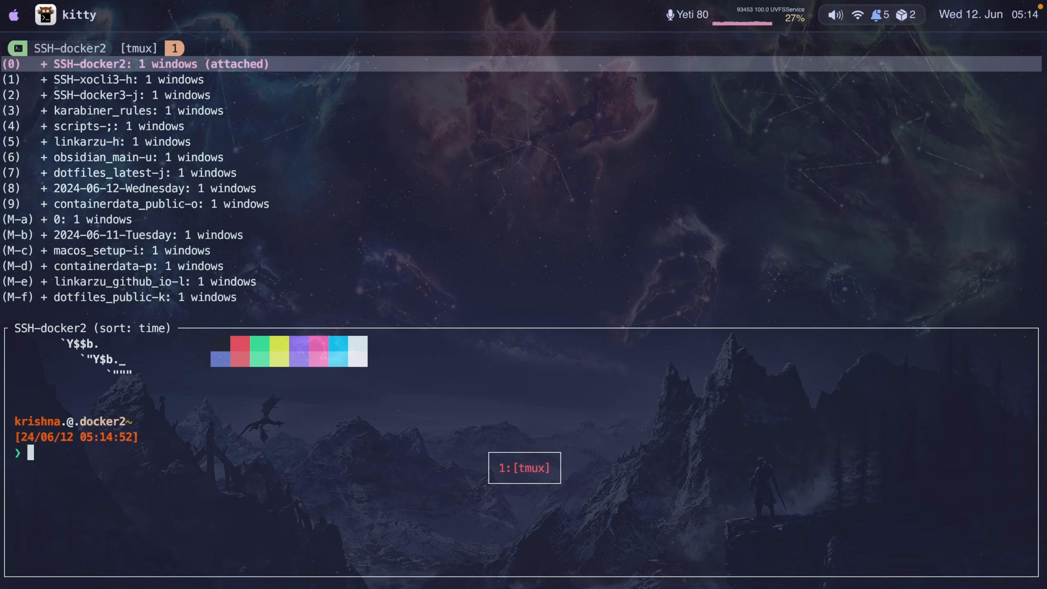
key("Escape")
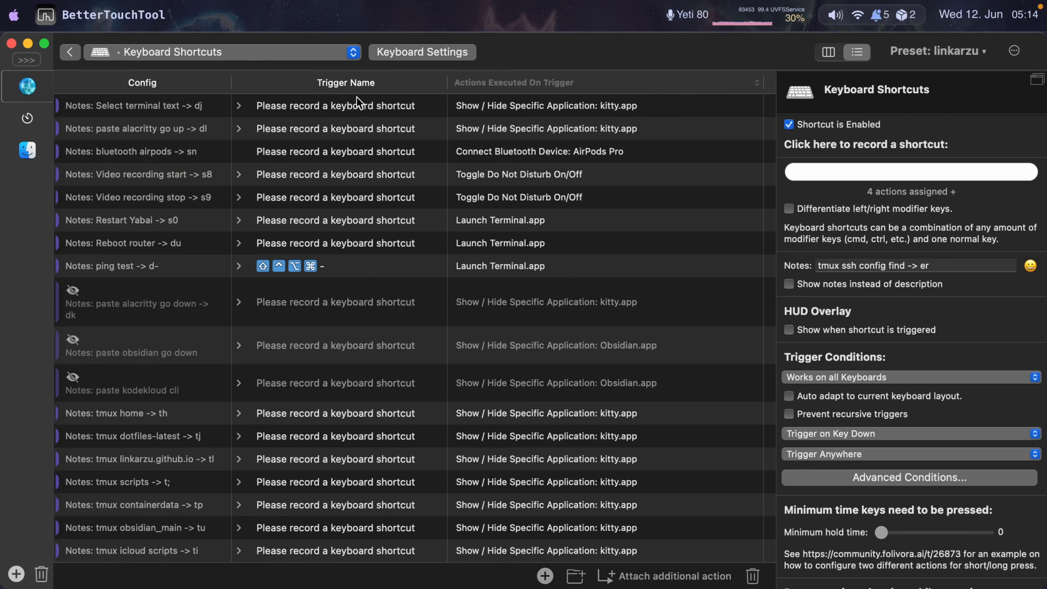
- Select the ping test shortcut and trigger it twice to run ping 1.1.1.1 in Terminal, stopping it and closing the window
left_click(359, 266)
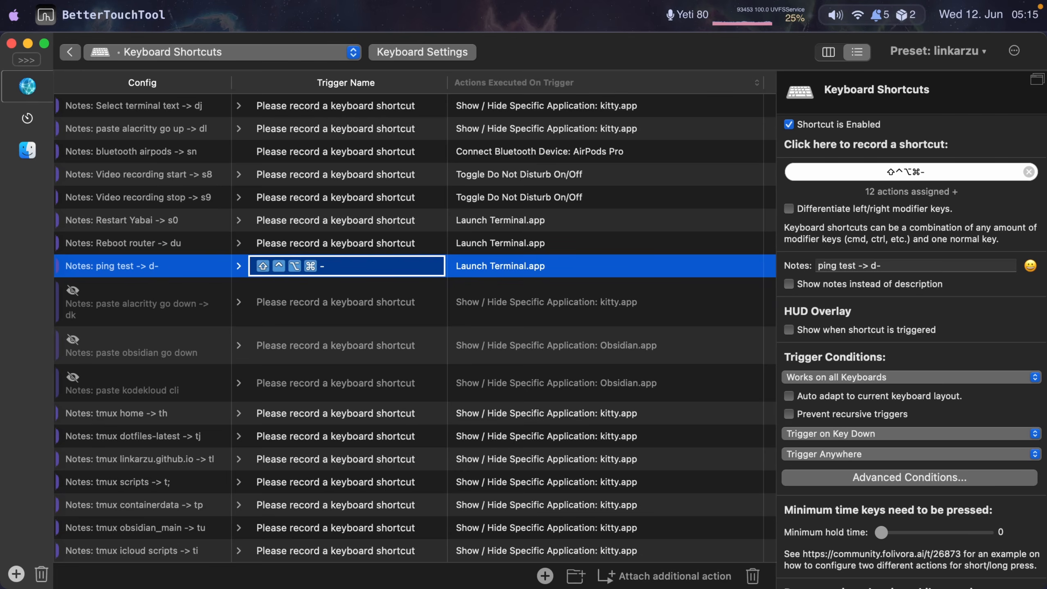
key("ctrl+alt+shift+super+minus")
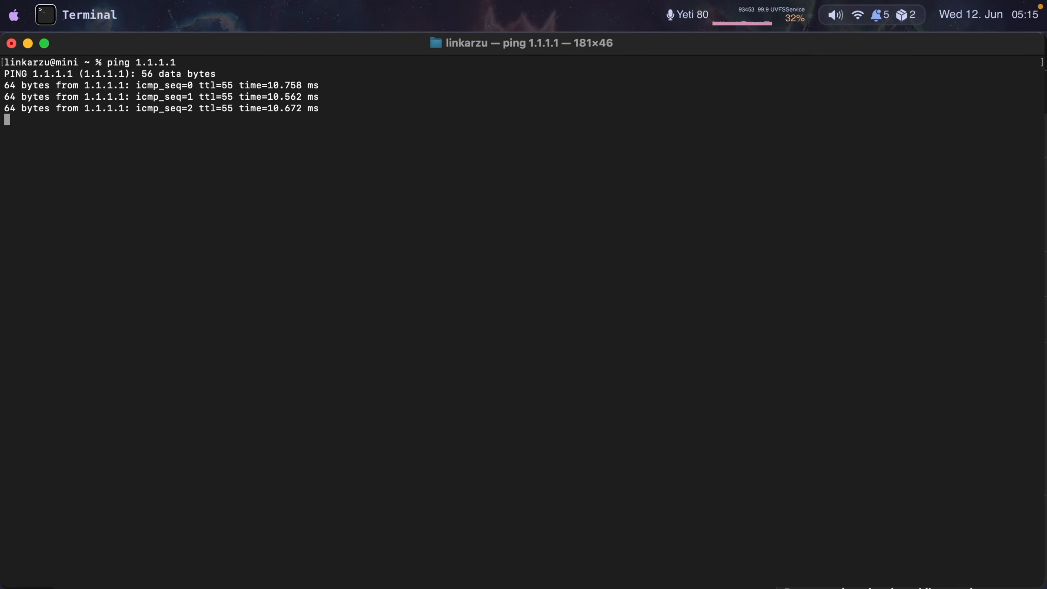
key("ctrl+c")
key("super+Tab")
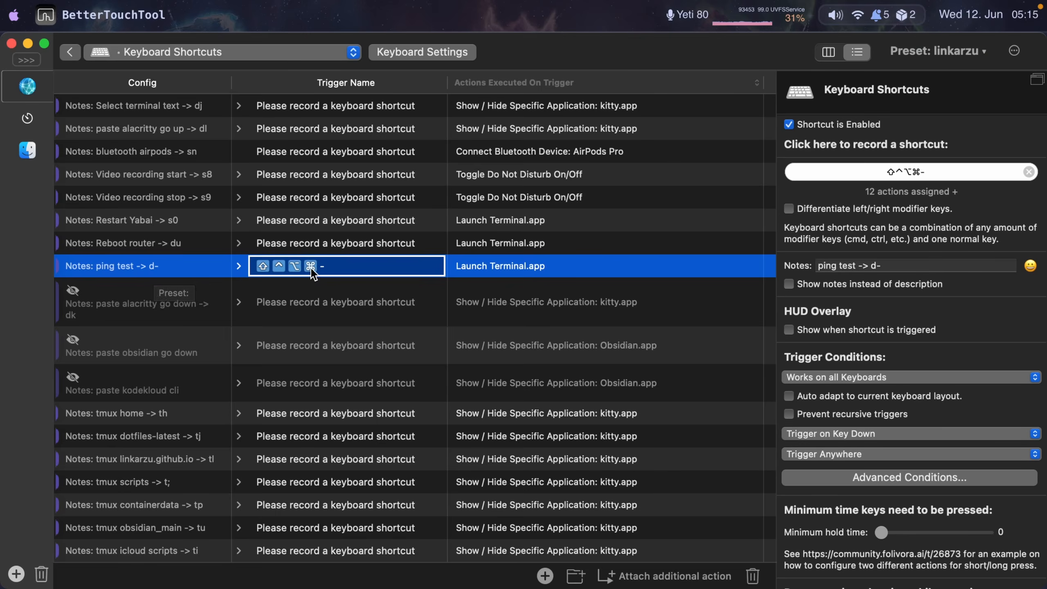
key("ctrl+alt+shift+super+minus")
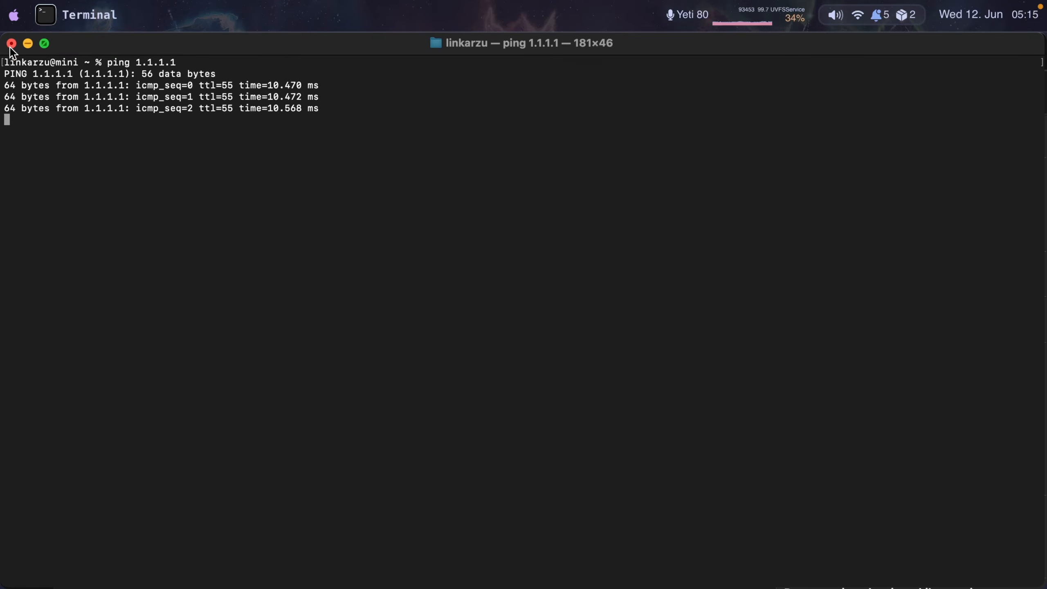
left_click(12, 43)
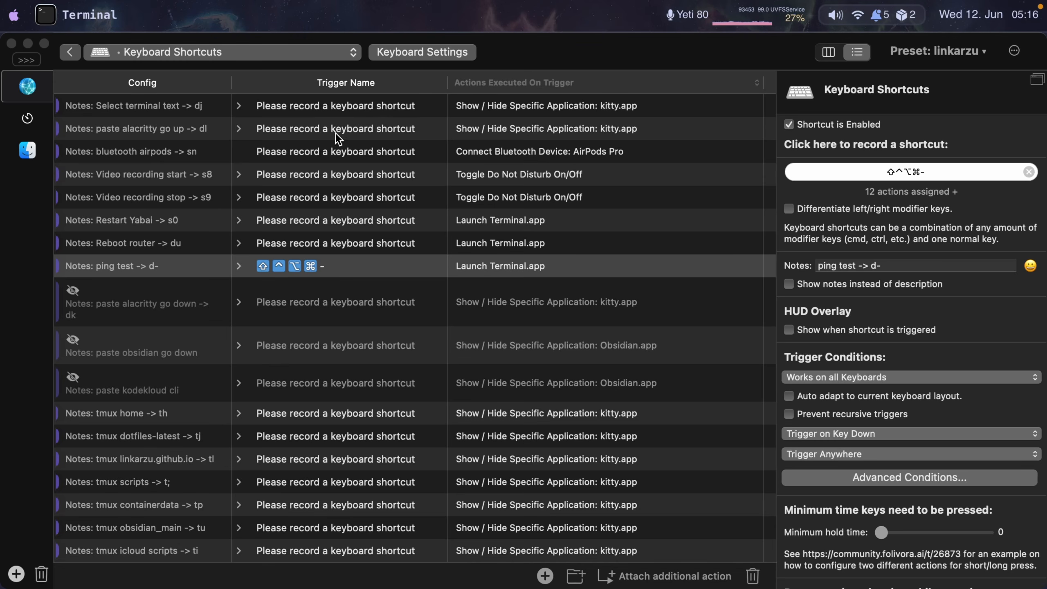
- Inspect the Select terminal text and Reboot router shortcuts and open the trigger context menu
left_click(297, 106)
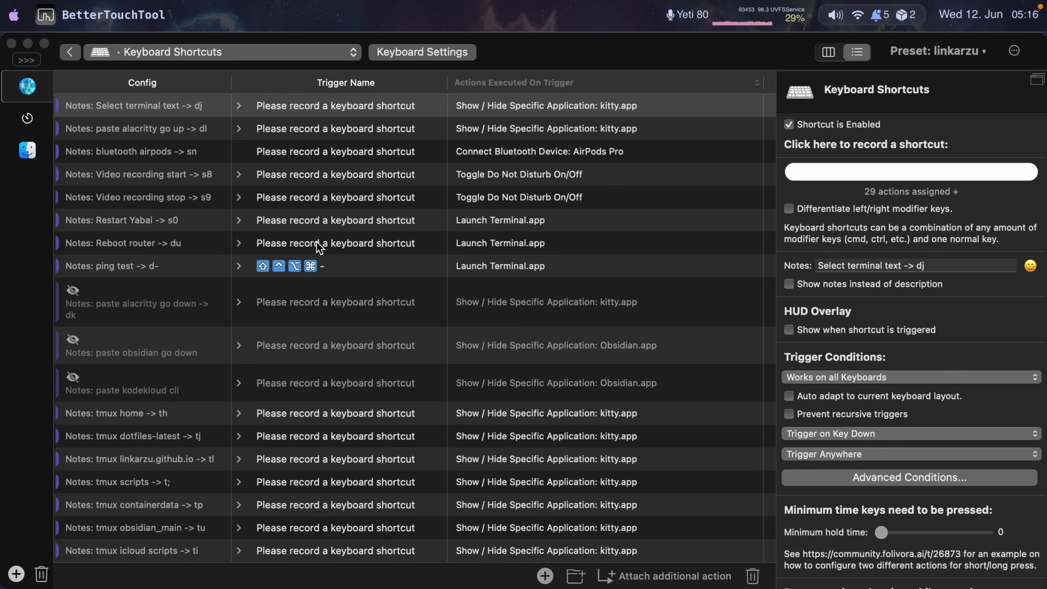
left_click(300, 242)
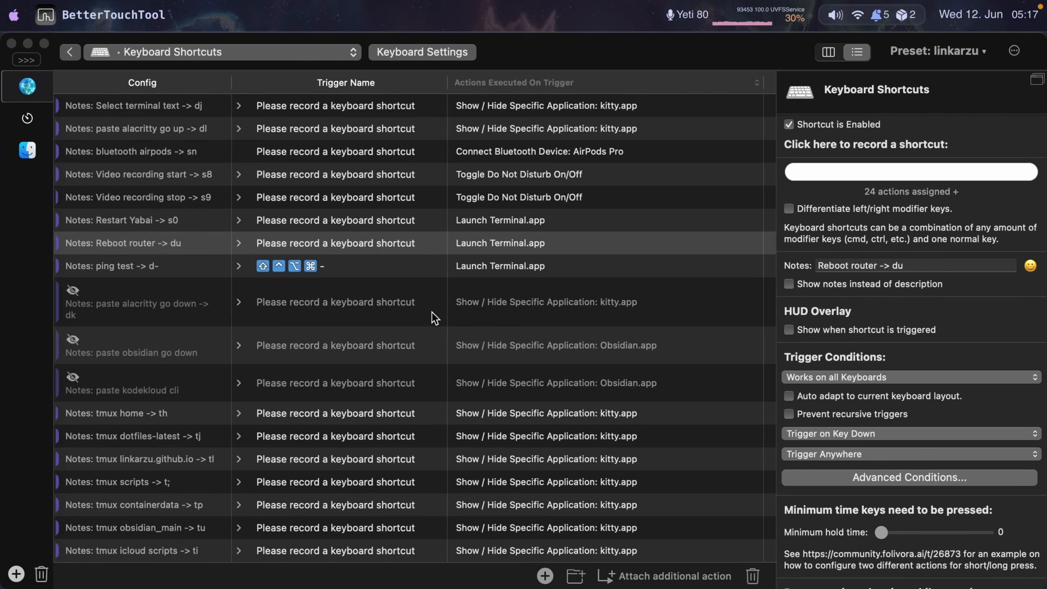
right_click(300, 241)
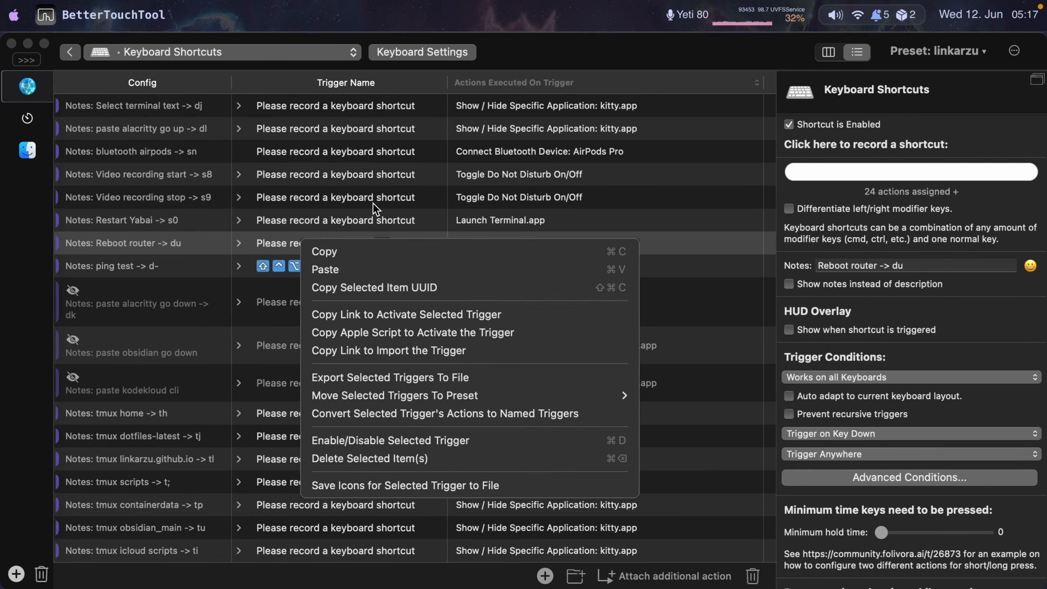
left_click(360, 196)
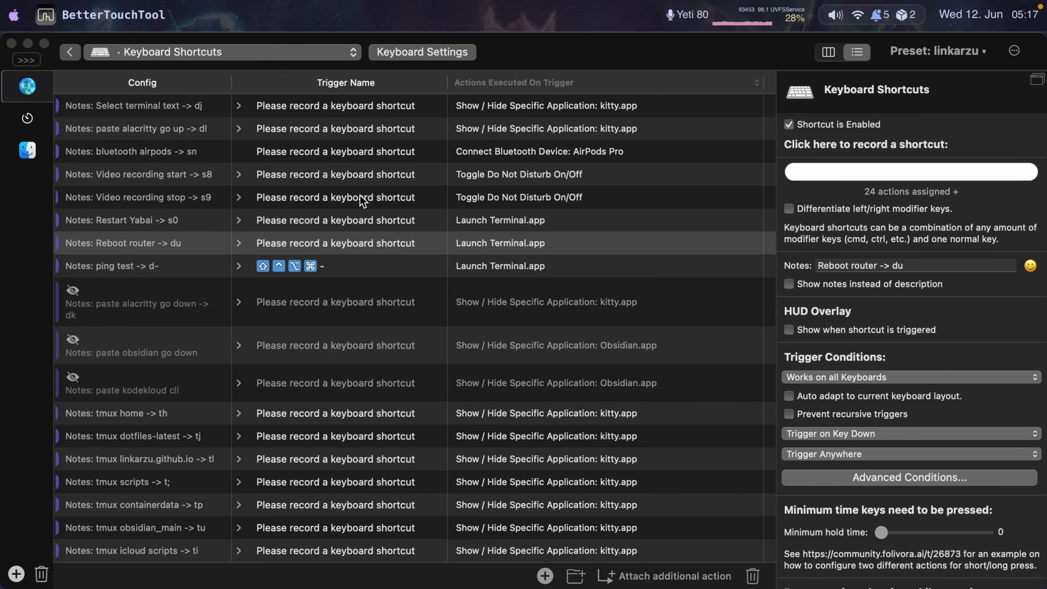
- Search the Karabiner rules.ts file in the editor for reboot and inspect the Reboot router mapping
key("super+Tab")
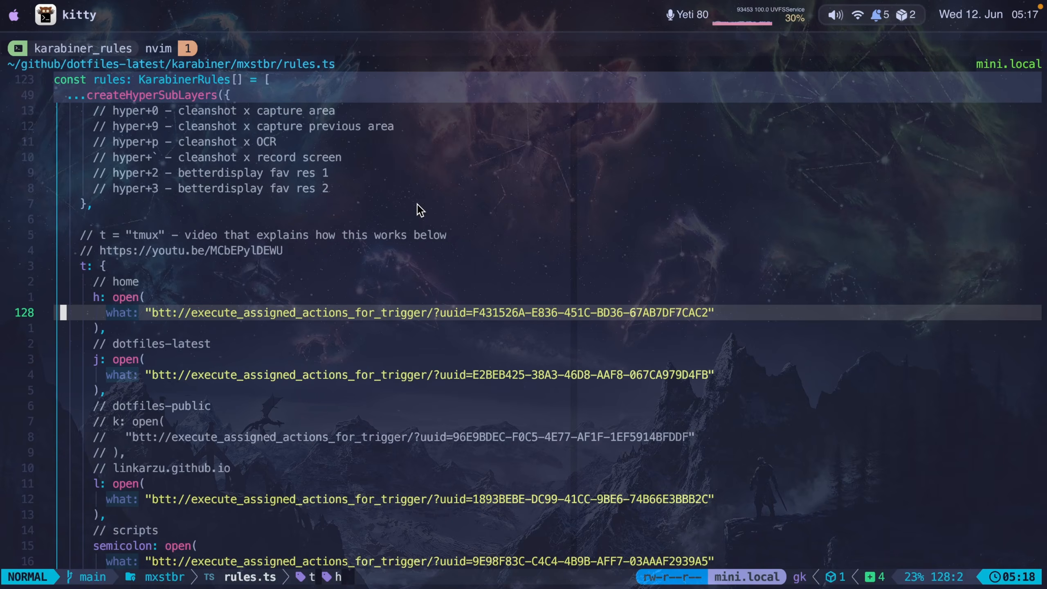
type("/reboot")
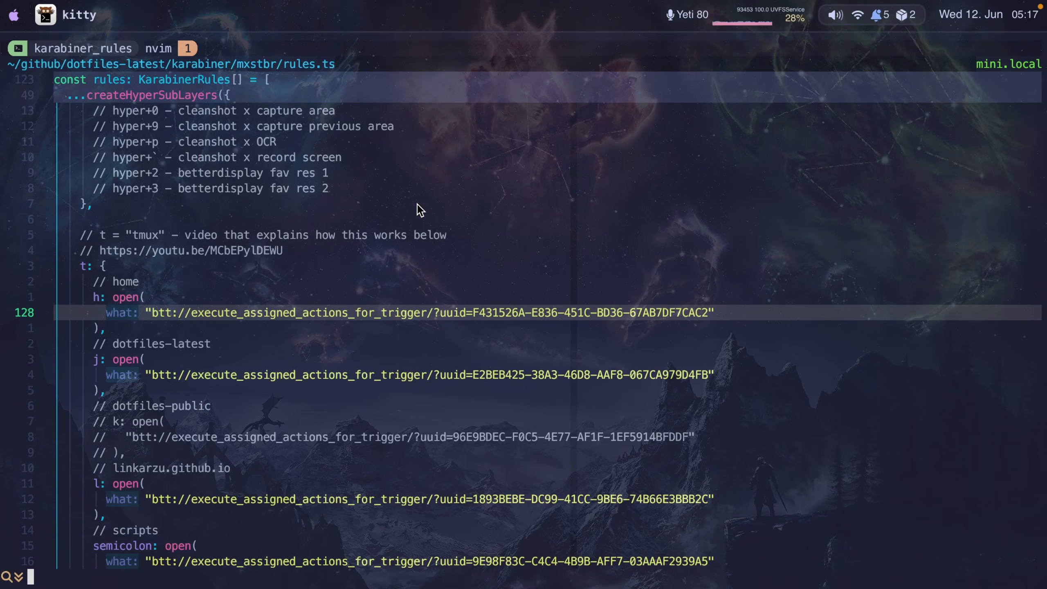
key("Return")
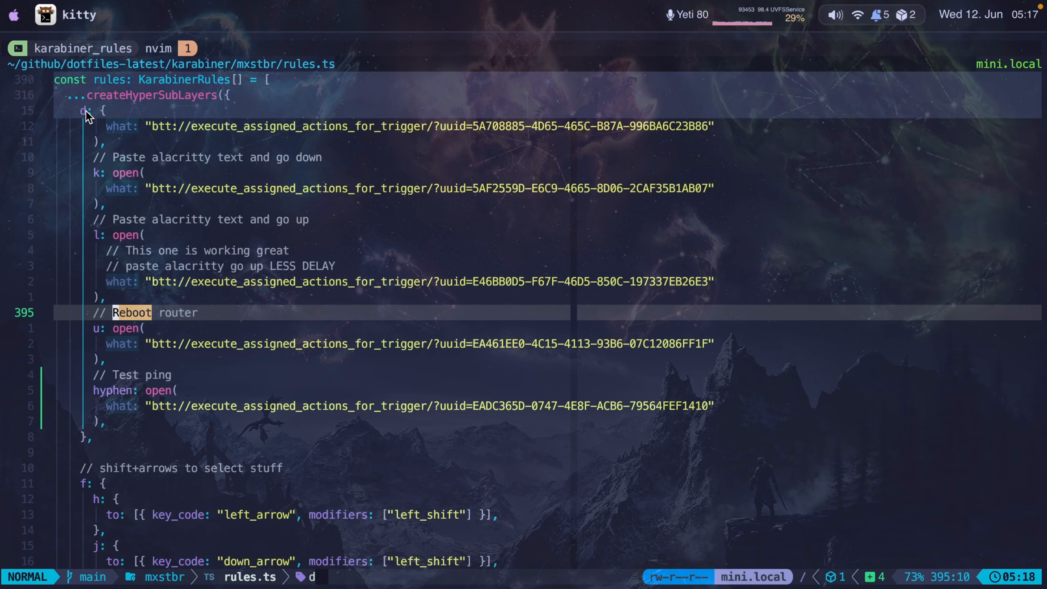
left_click(98, 328)
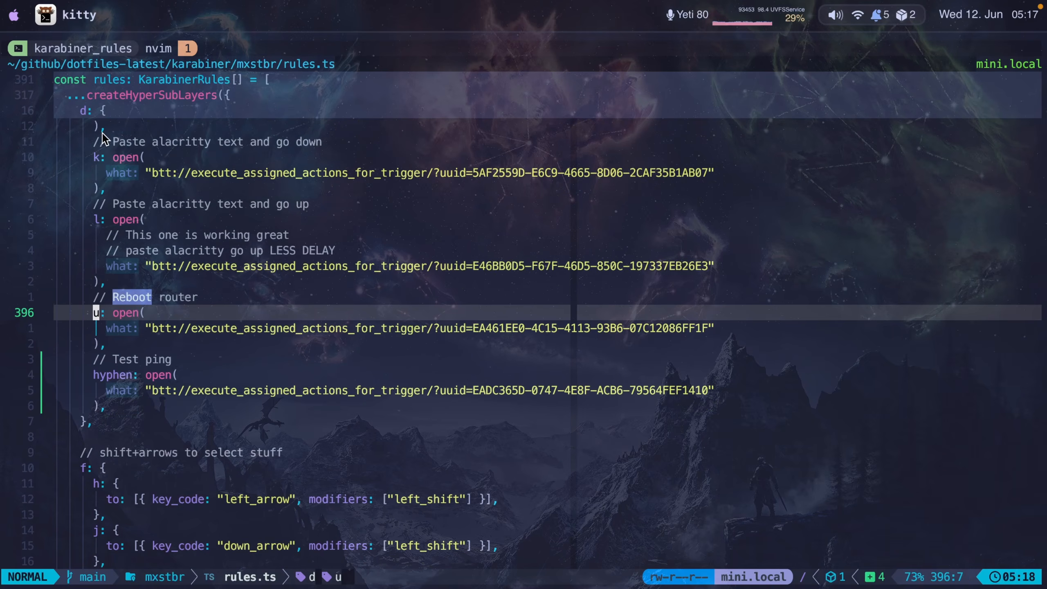
key("g")
key("k")
key("ctrl+o")
- Switch back to the shortcut list and select the ping test shortcut
key("super+Tab")
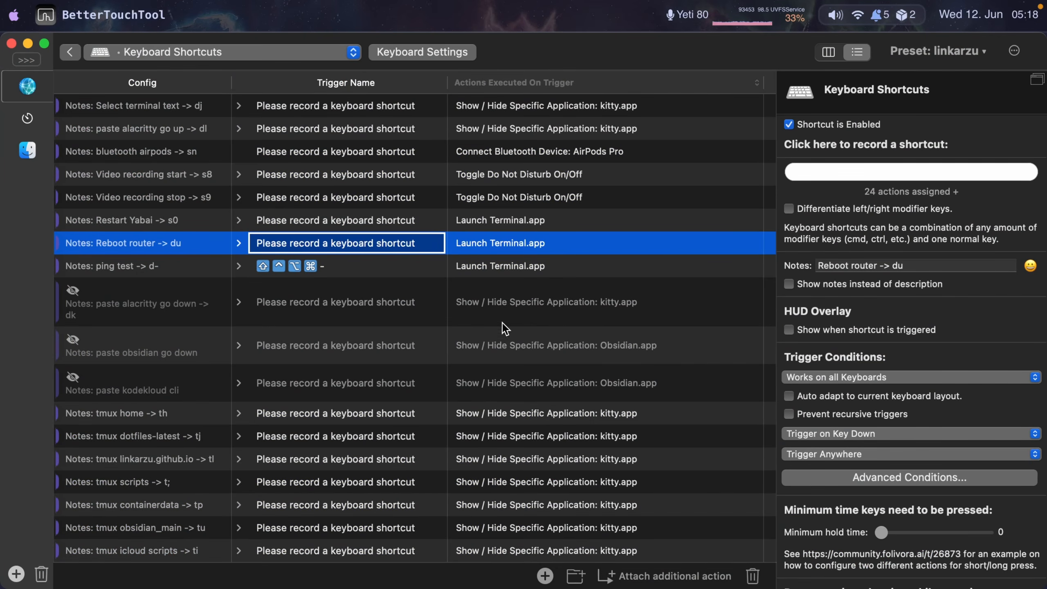
key("super+Tab")
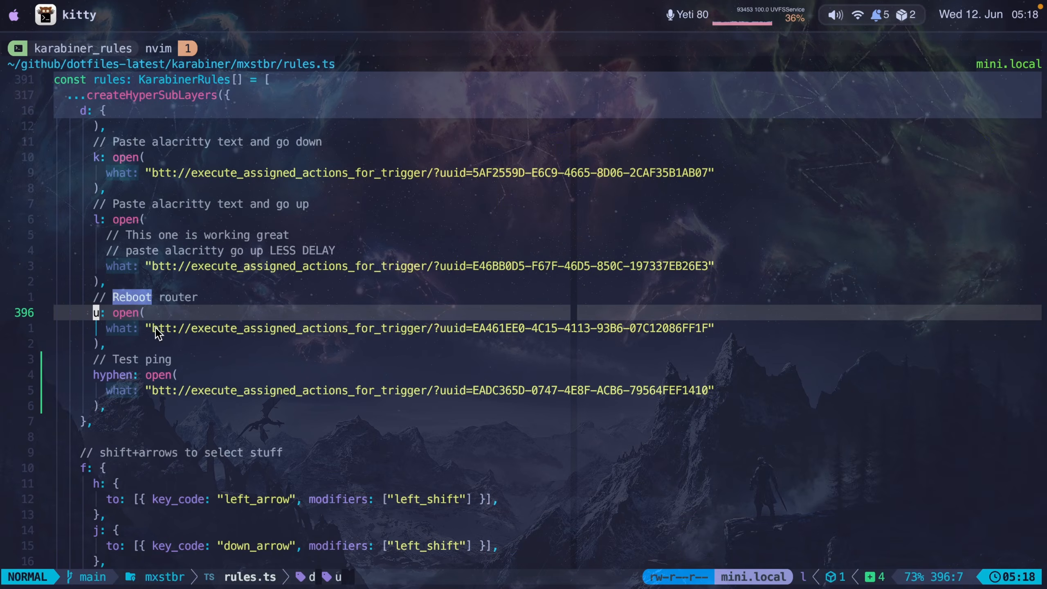
key("super+Tab")
key("Down")
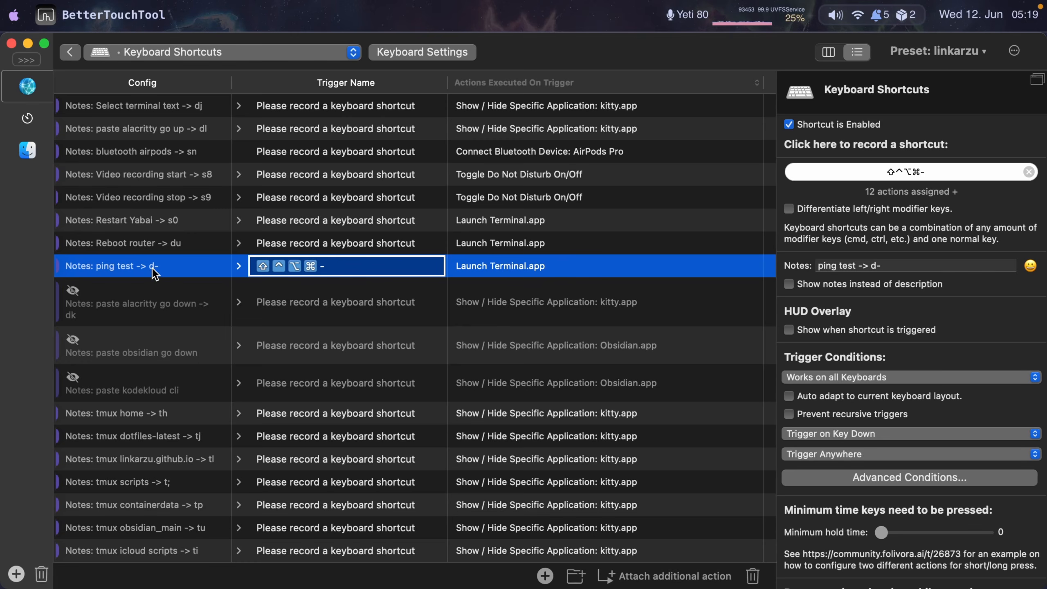
- Inspect the Test ping mapping and its trigger UUID URL in rules.ts
key("super+Tab")
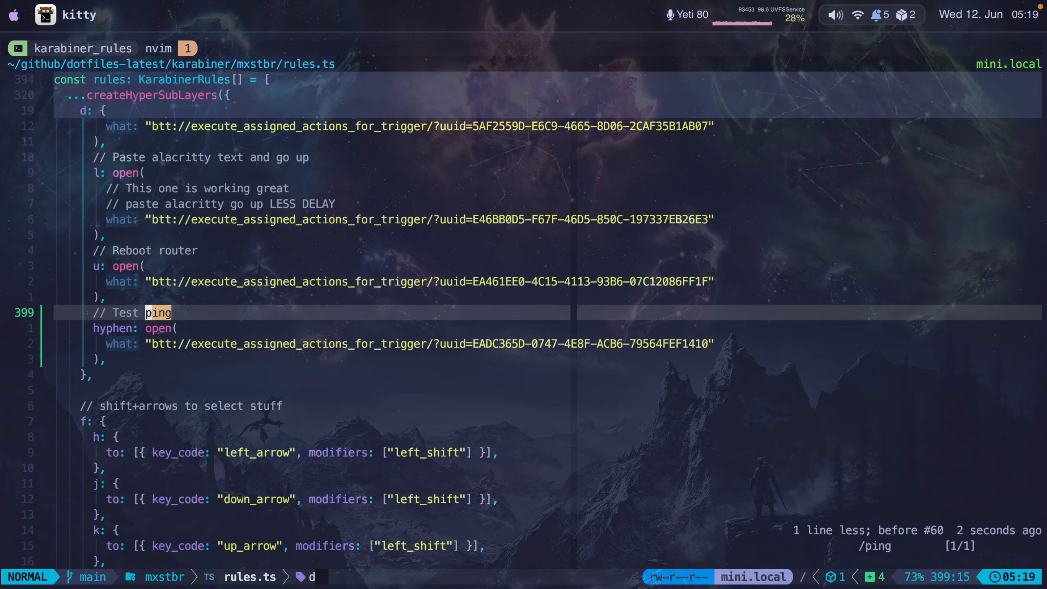
key("h")
key("h")
key("h")
key("h")
key("h")
key("h")
key("h")
key("h")
key("h")
key("h")
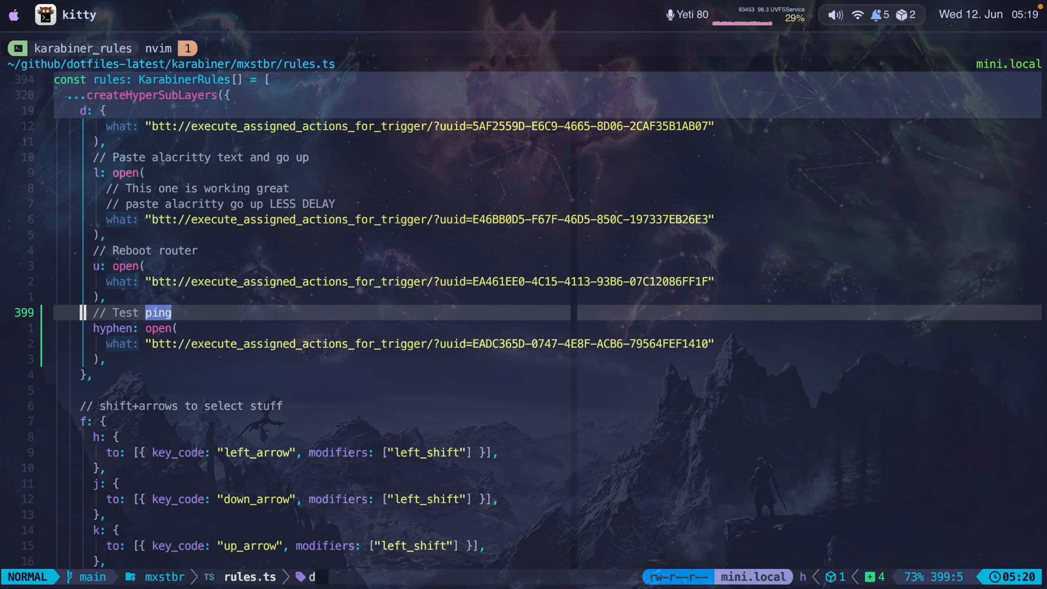
key("j")
key("j")
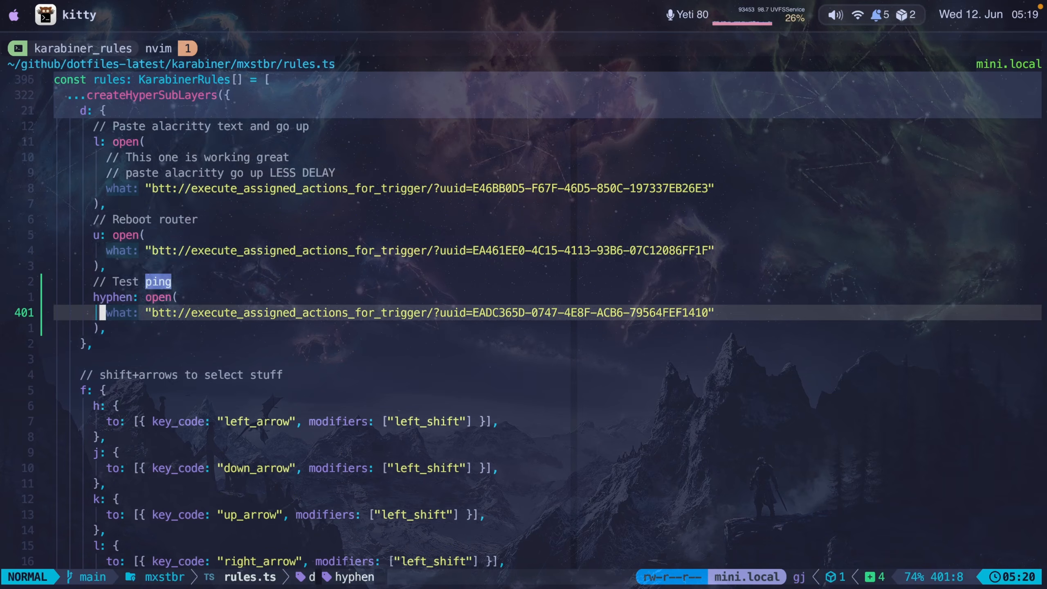
key("l")
key("l")
key("l")
key("l")
key("l")
key("l")
key("l")
key("l")
key("l")
key("l")
key("l")
key("l")
key("l")
key("l")
key("l")
key("l")
key("l")
key("l")
key("l")
key("l")
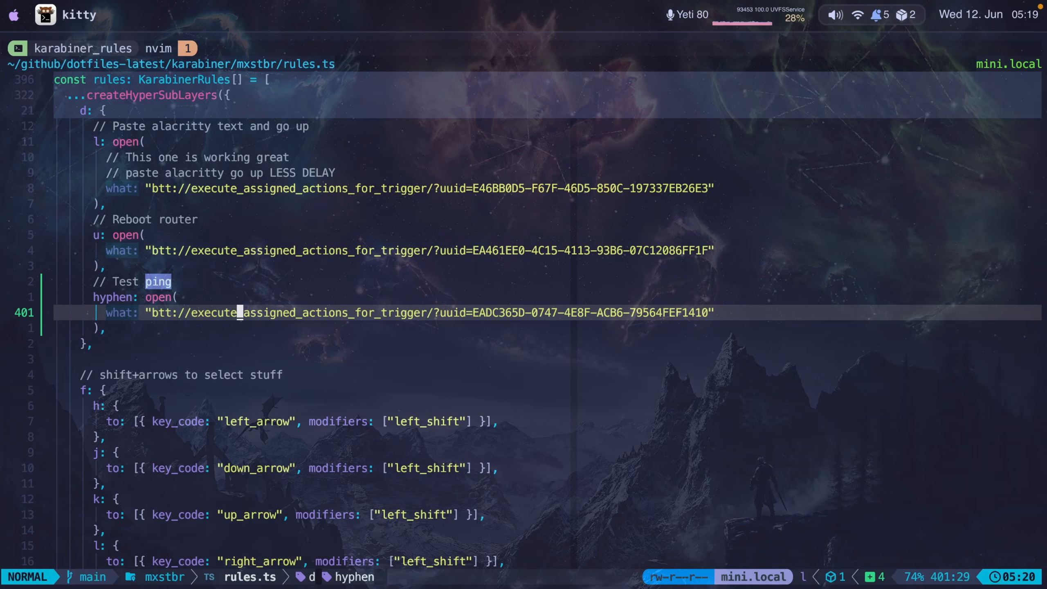
- Compare with the shortcut list and inspect the etmux xocli3 trigger URL in rules.ts
key("super+Tab")
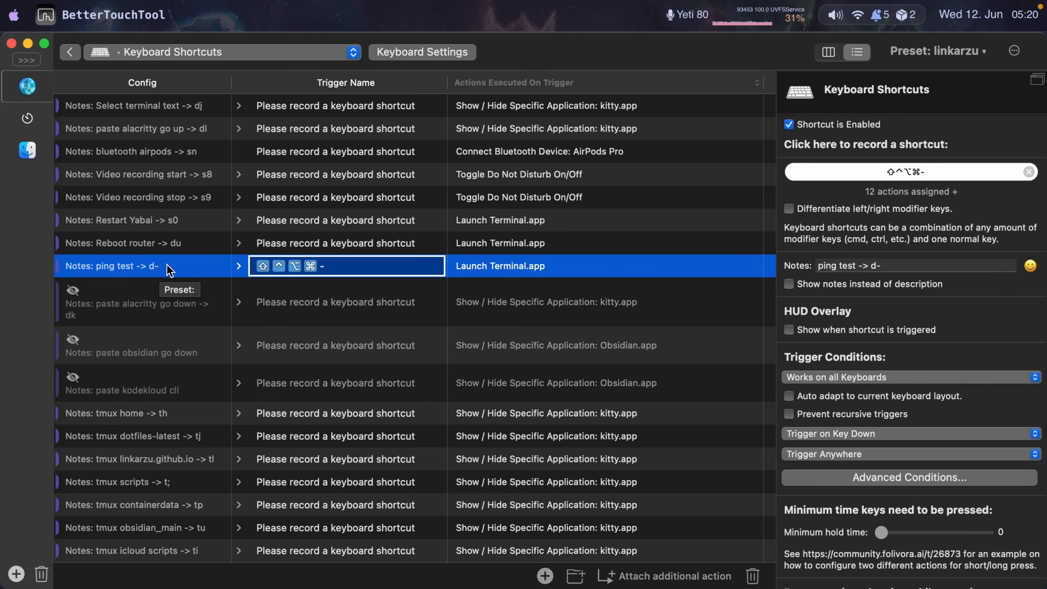
key("super+Tab")
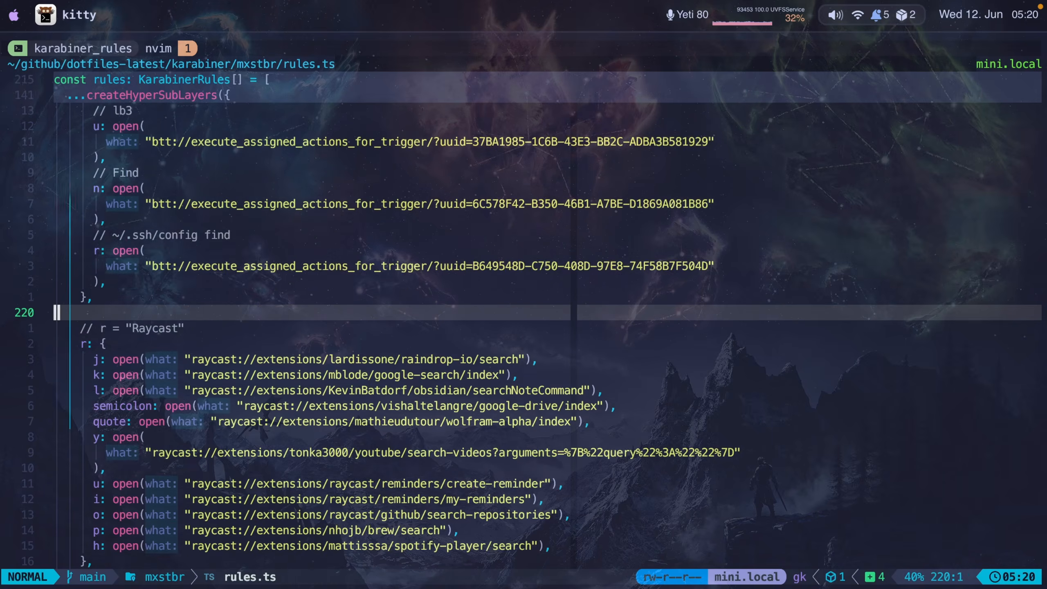
key("k")
key("k")
key("k")
key("k")
key("k")
key("k")
key("k")
key("k")
key("k")
key("k")
key("k")
key("k")
key("k")
key("k")
key("k")
key("k")
key("k")
key("k")
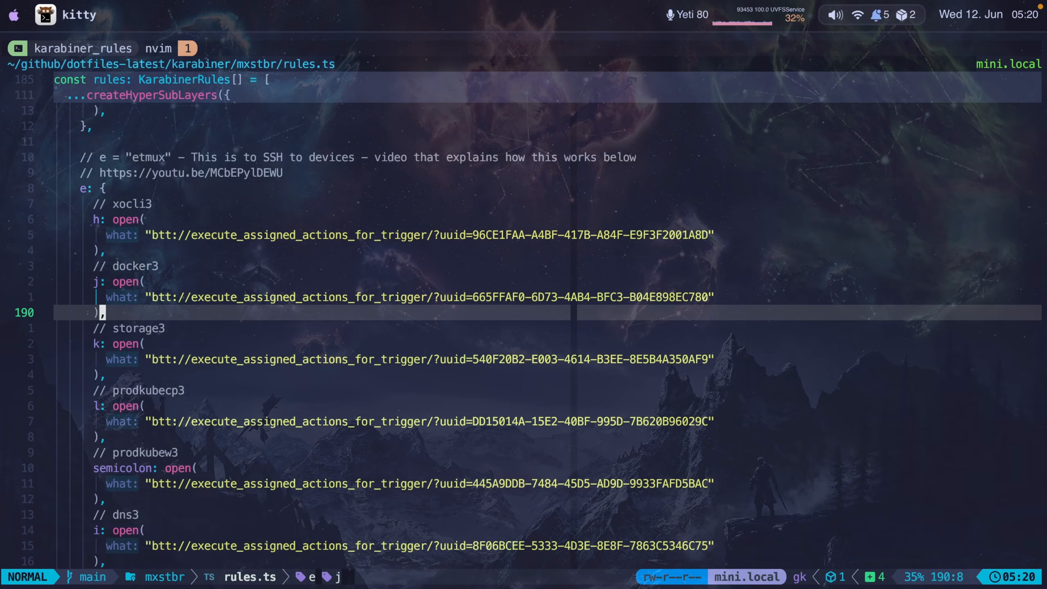
key("k")
key("b")
key("l")
key("v")
key("l")
key("l")
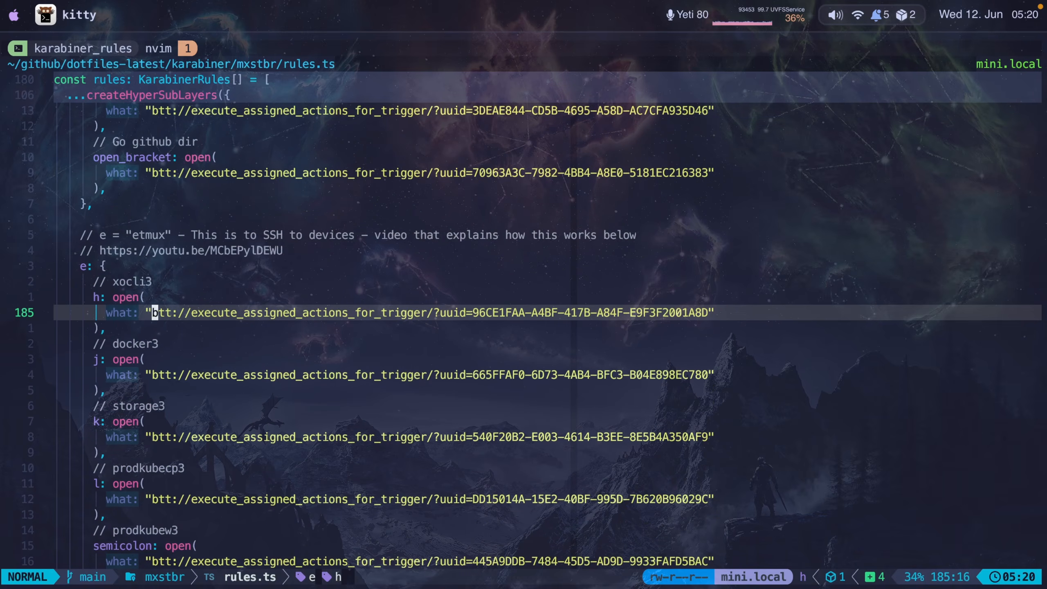
key("y")
key("ctrl+o")
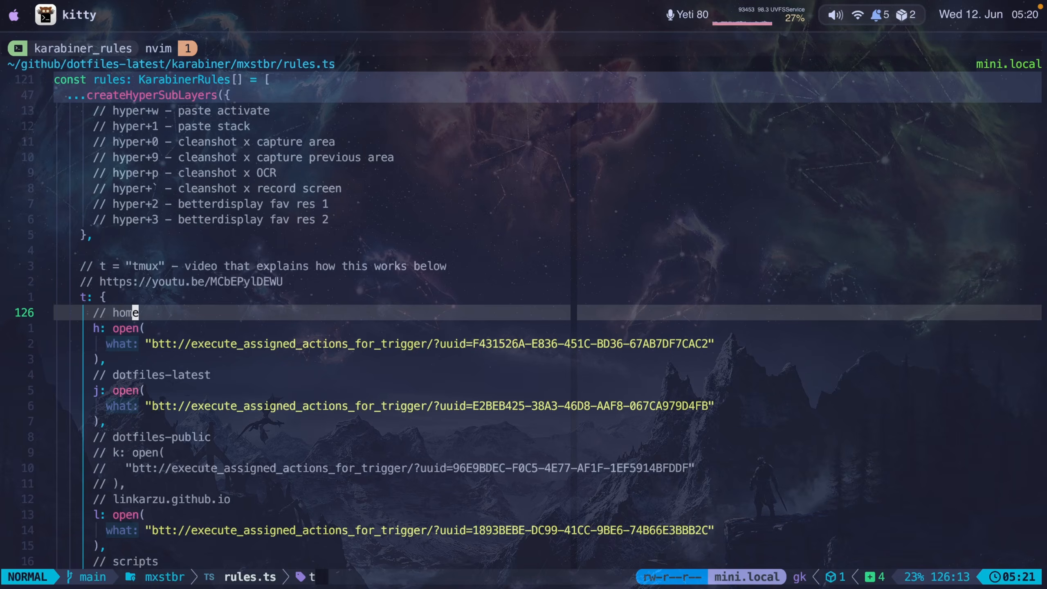
- Review the Hyper key definition mapping Caps Lock at the top of rules.ts
key("super+Tab")
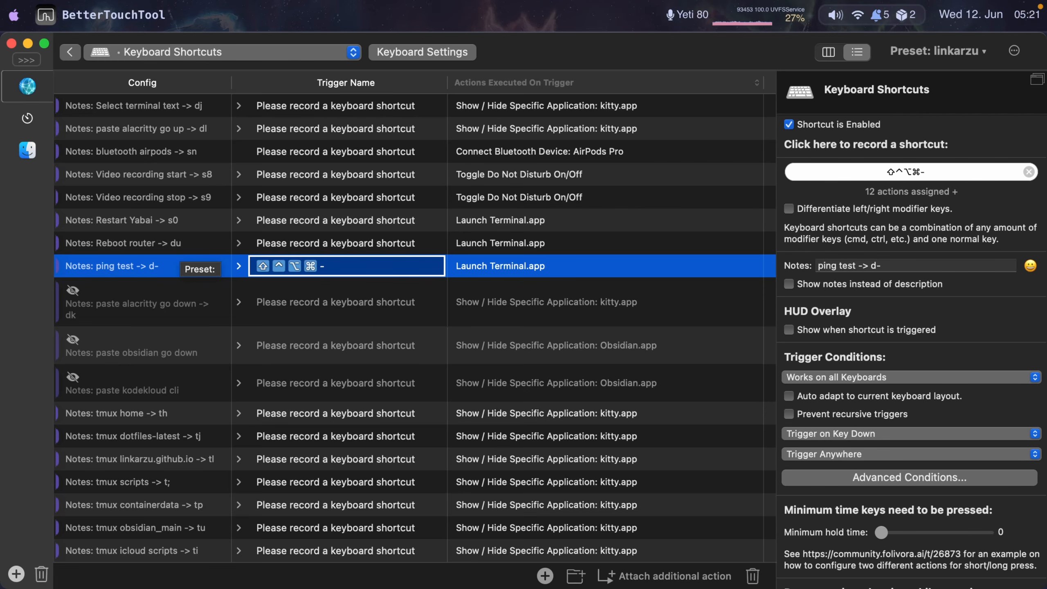
key("super+Tab")
key("k")
key("k")
key("k")
key("k")
key("k")
key("k")
key("k")
key("k")
key("k")
key("k")
key("k")
key("k")
key("k")
key("k")
key("k")
key("k")
key("k")
key("k")
key("k")
key("k")
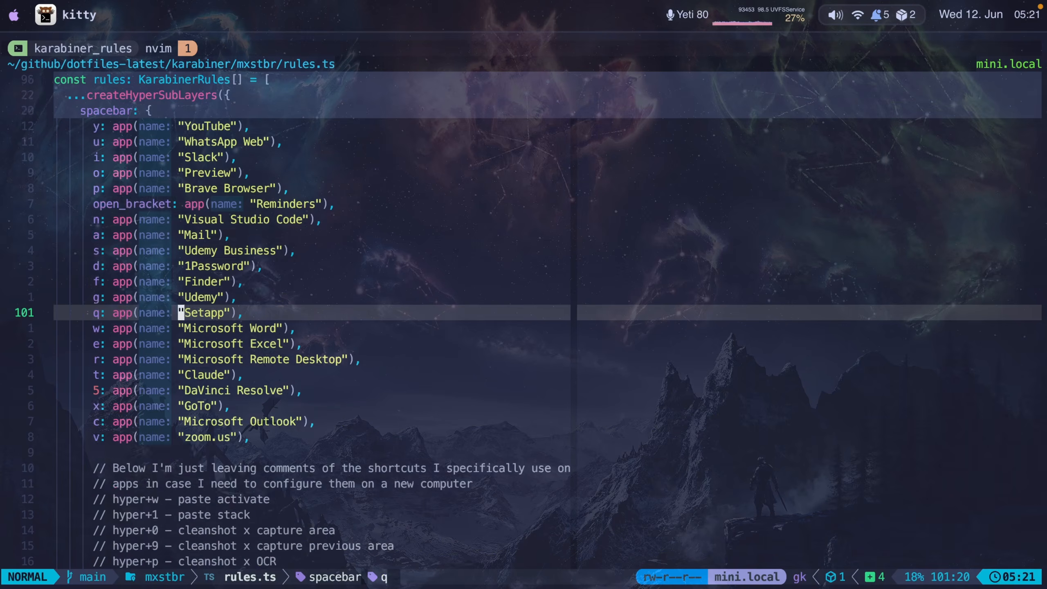
key("k")
key("k")
key("k")
key("k")
key("k")
key("k")
key("k")
key("k")
key("k")
key("k")
key("k")
key("k")
key("k")
key("k")
key("k")
key("k")
key("k")
key("k")
key("k")
key("k")
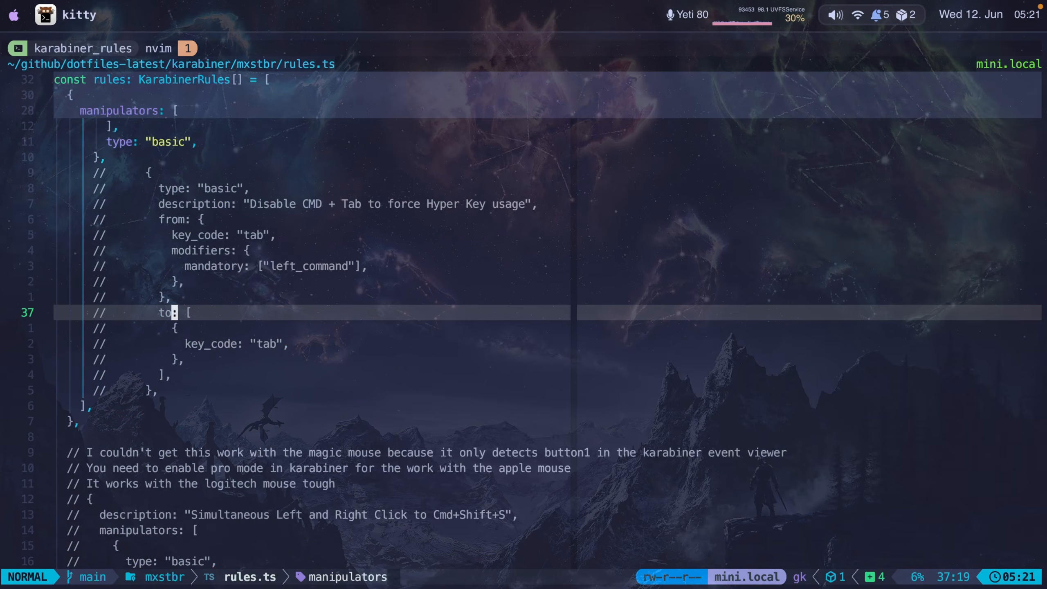
key("k")
key("k")
key("k")
key("k")
key("k")
key("k")
key("k")
key("k")
key("k")
key("k")
key("k")
key("k")
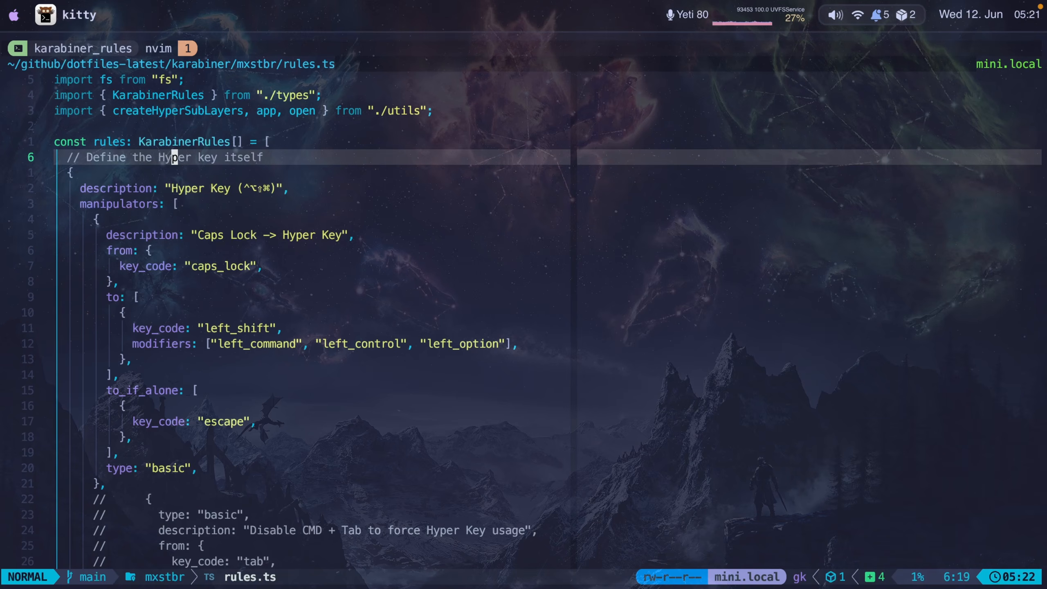
key("j")
key("j")
key("j")
key("j")
key("j")
key("j")
key("j")
key("j")
key("j")
key("j")
key("j")
key("l")
key("l")
key("l")
key("l")
key("l")
key("l")
key("l")
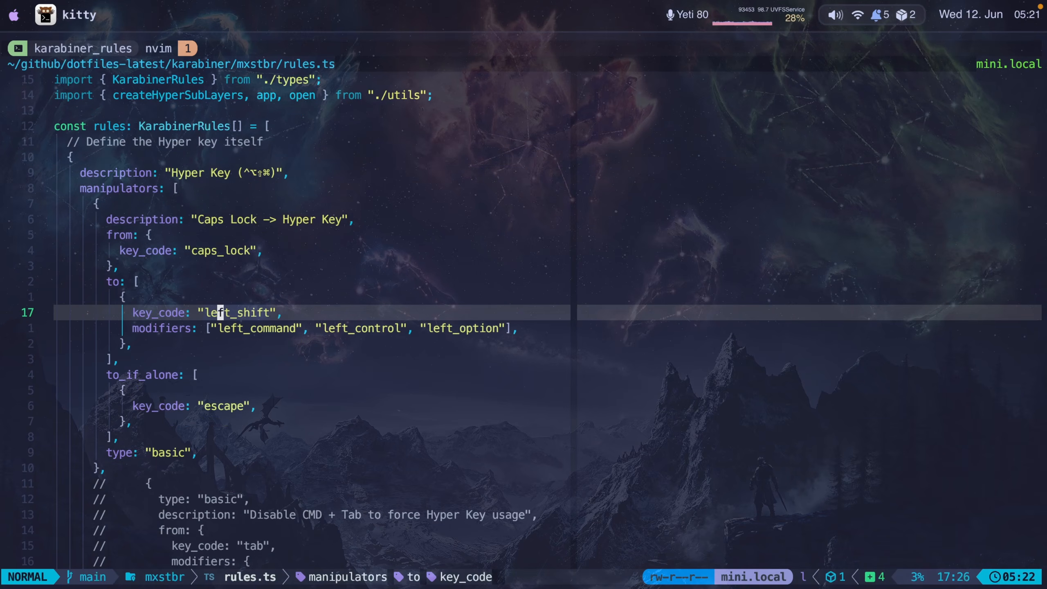
key("k")
key("k")
key("k")
key("k")
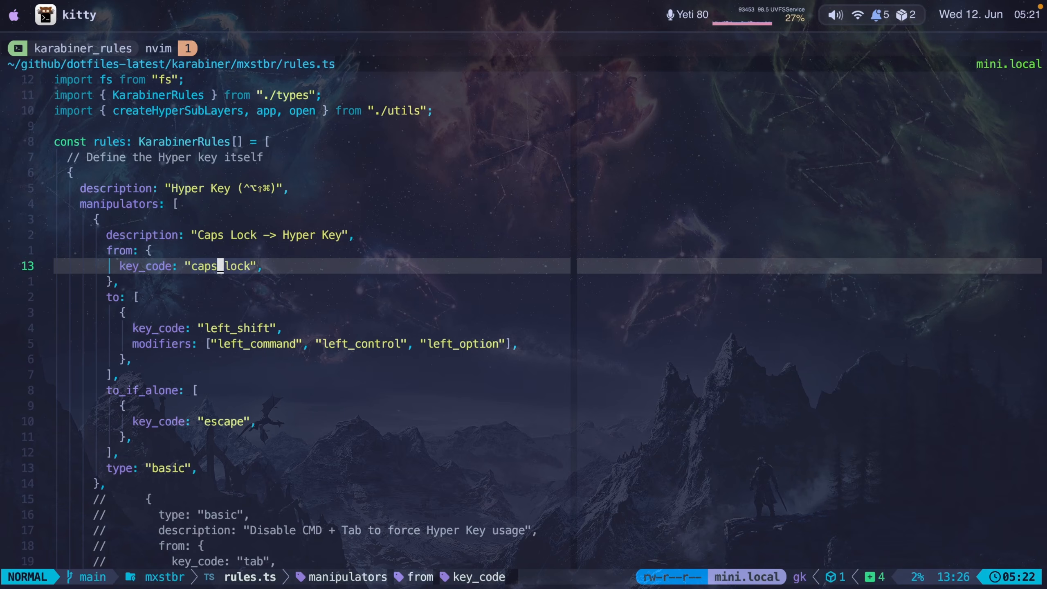
key("j")
key("j")
key("j")
key("j")
key("k")
key("k")
key("k")
key("k")
- Open the Magic Mouse triggers, expand the MacOS group and test the screenshot-to-clipboard shortcut on a screen area
key("super+Tab")
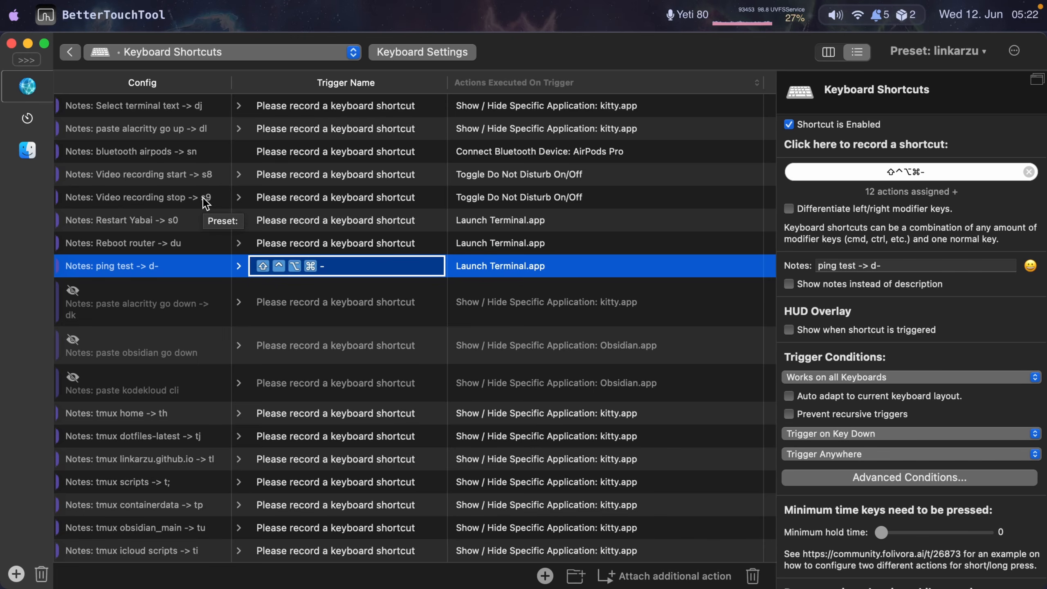
left_click(353, 53)
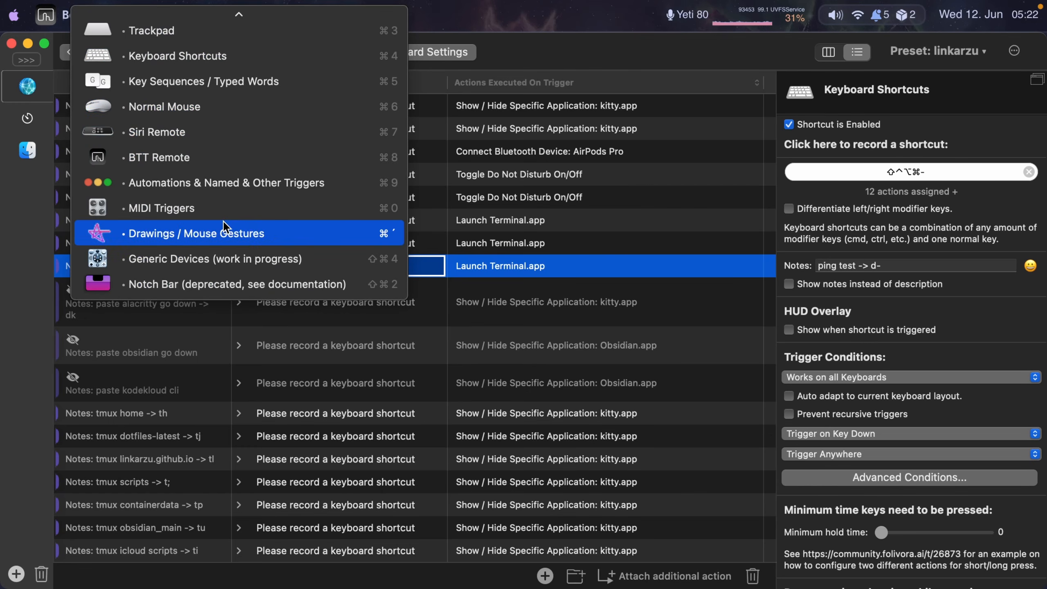
scroll(225, 221, "up", 3)
left_click(177, 131)
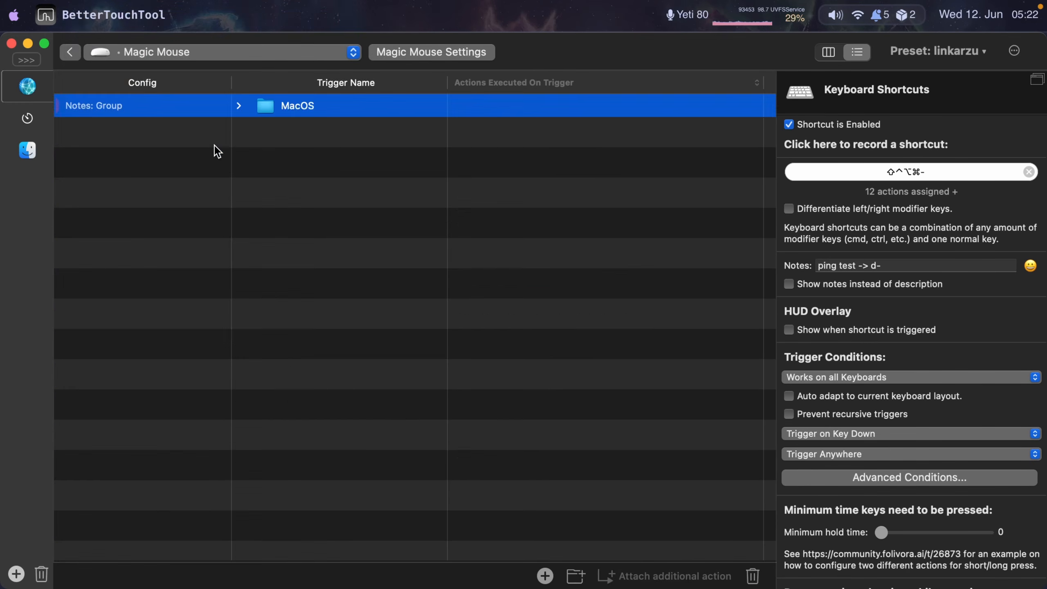
left_click(237, 108)
left_click(286, 129)
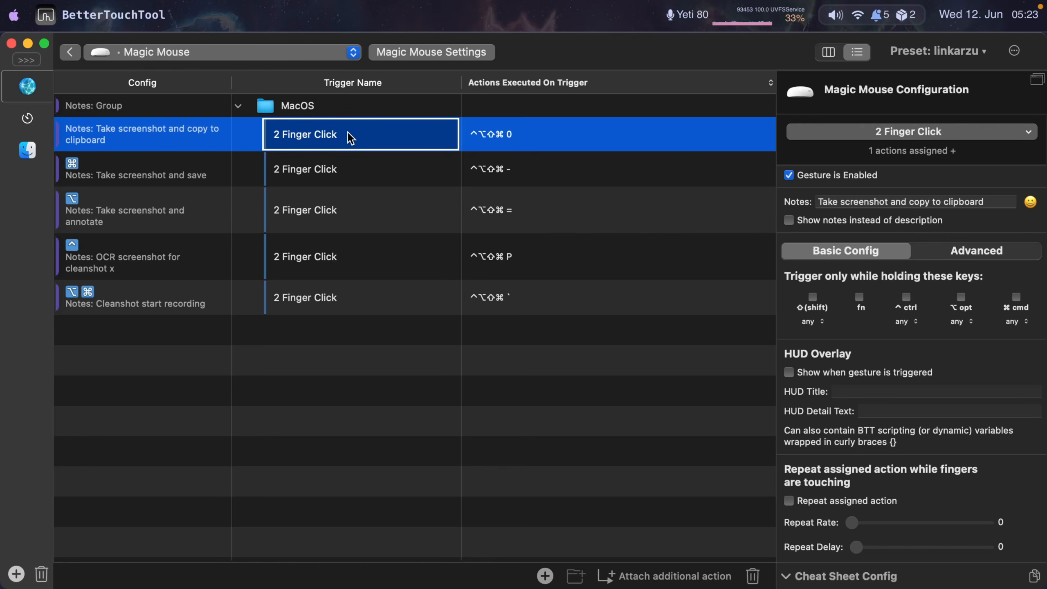
key("ctrl+alt+shift+super+0")
left_click_drag(3, 33, 639, 313)
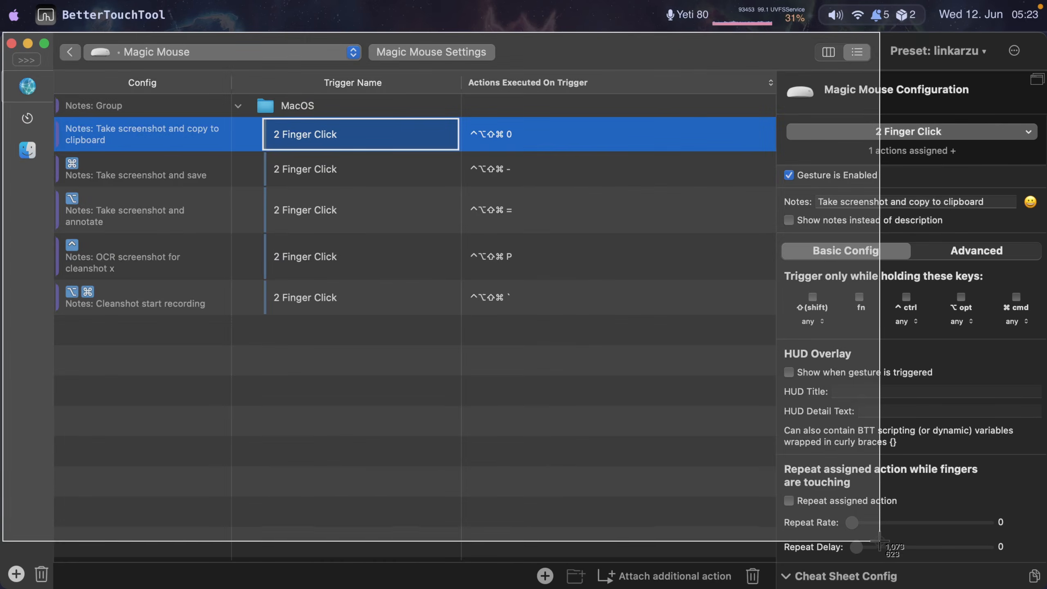
- Review the save, annotate, OCR and recording screenshot triggers in the MacOS group
mouse_move(934, 473)
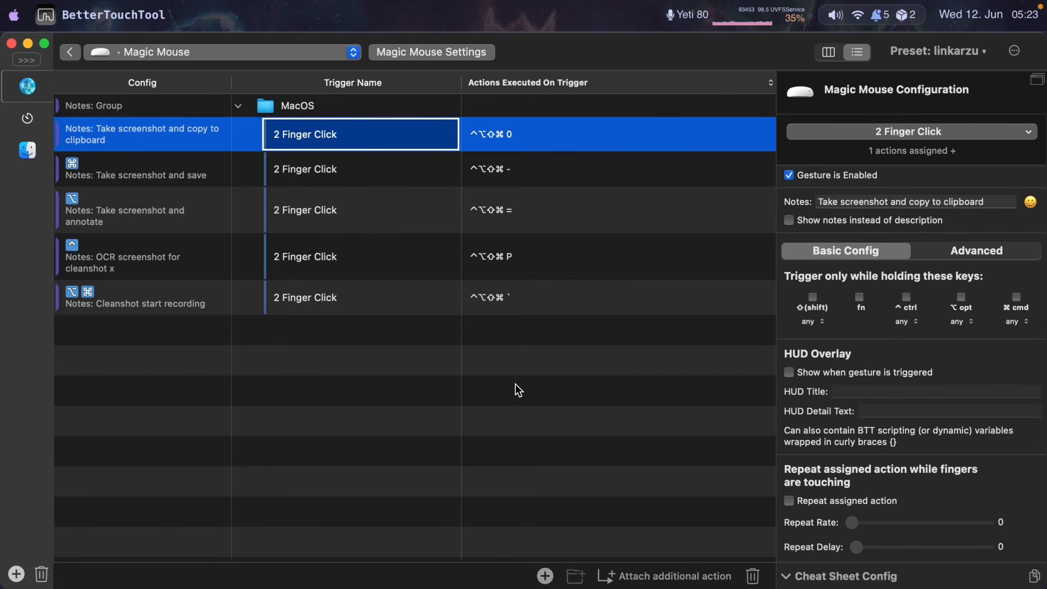
left_click(156, 175)
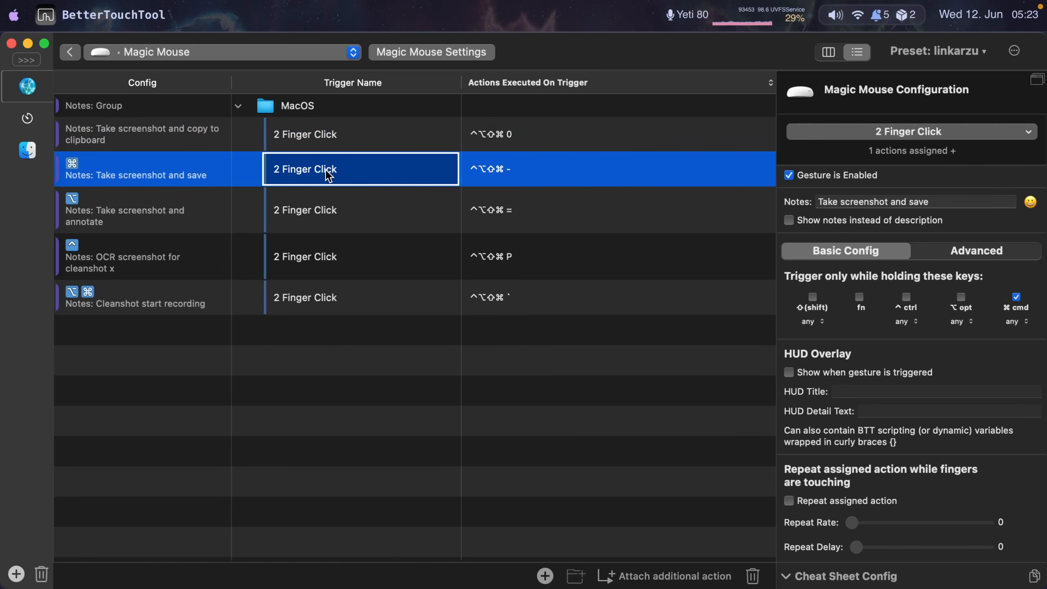
left_click(327, 210)
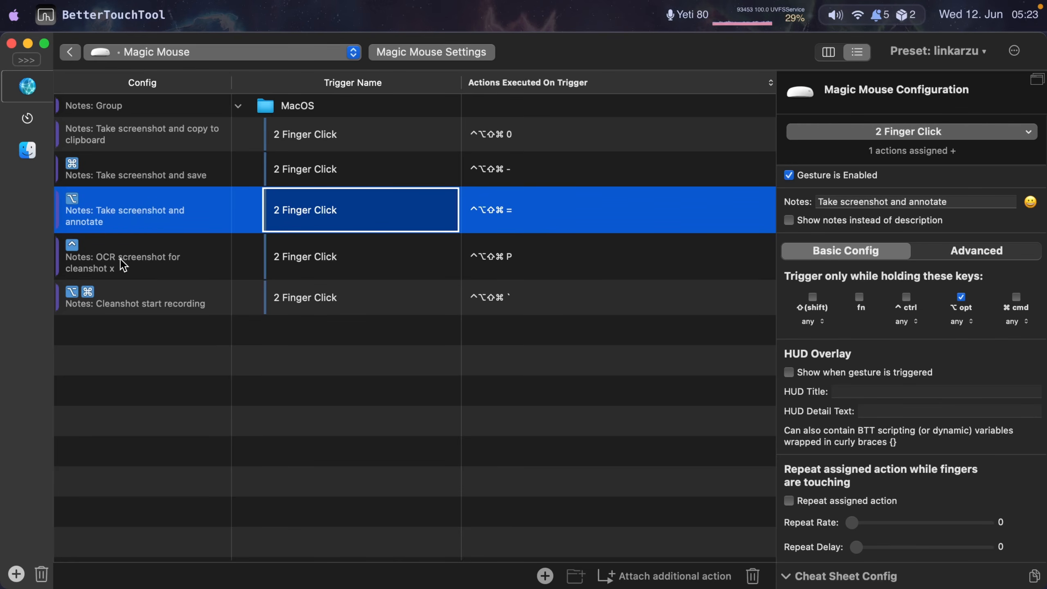
left_click(324, 264)
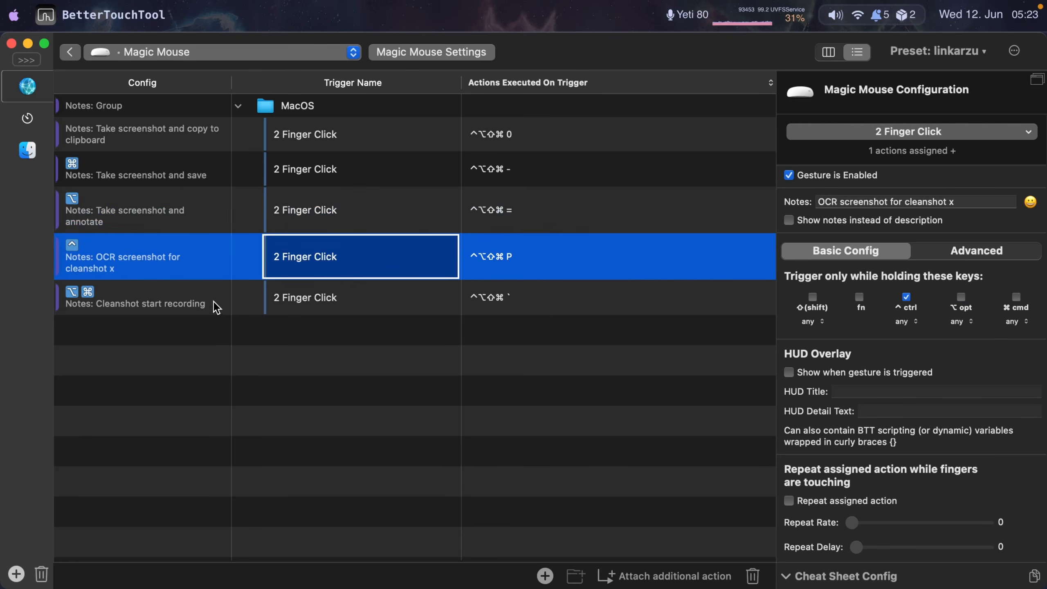
left_click(321, 299)
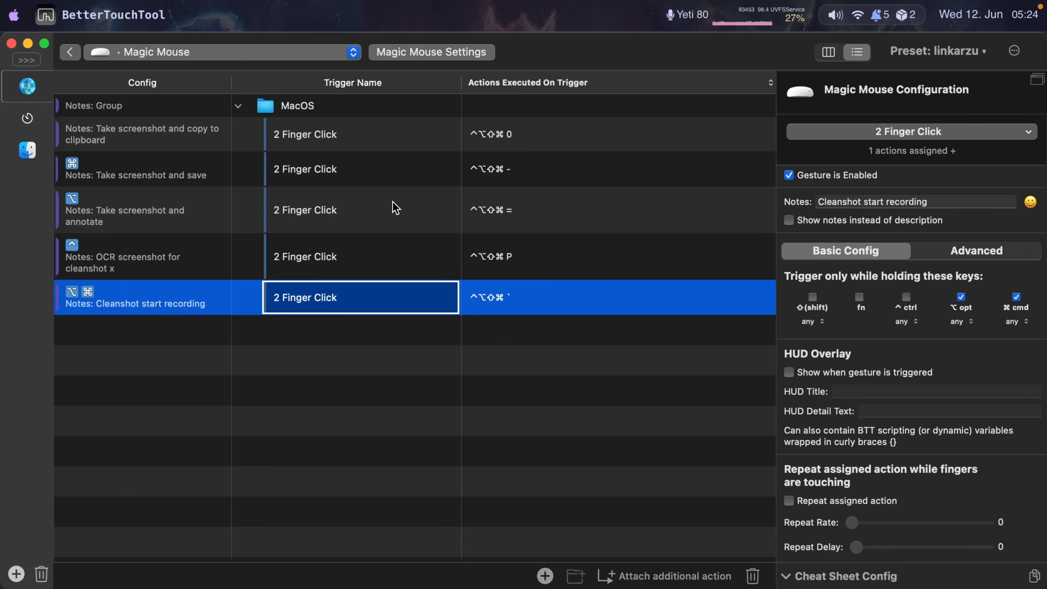
- Switch the trigger list from Magic Mouse to Keyboard Shortcuts
left_click(353, 52)
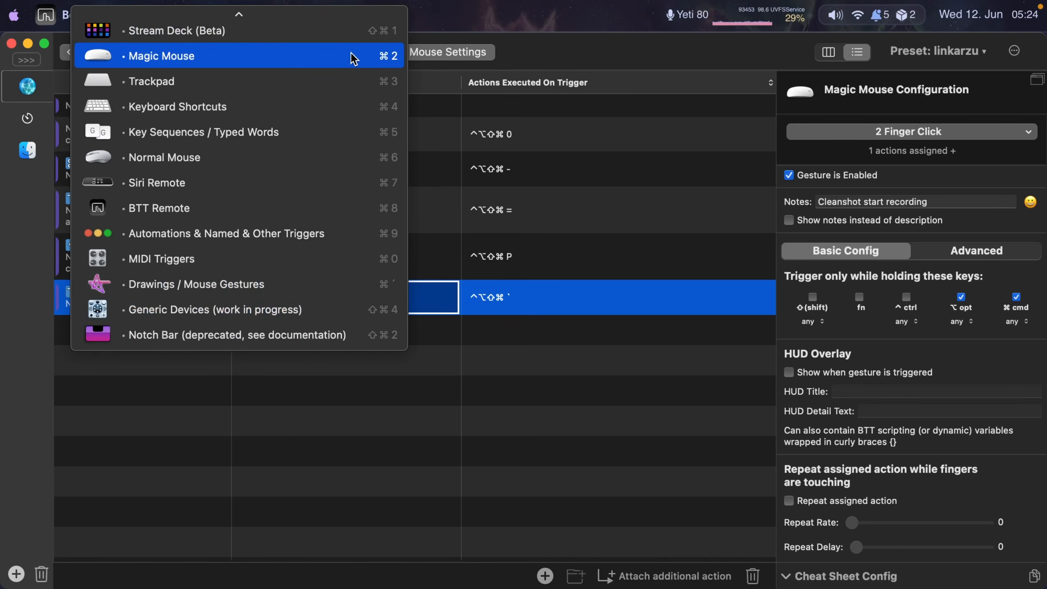
left_click(189, 108)
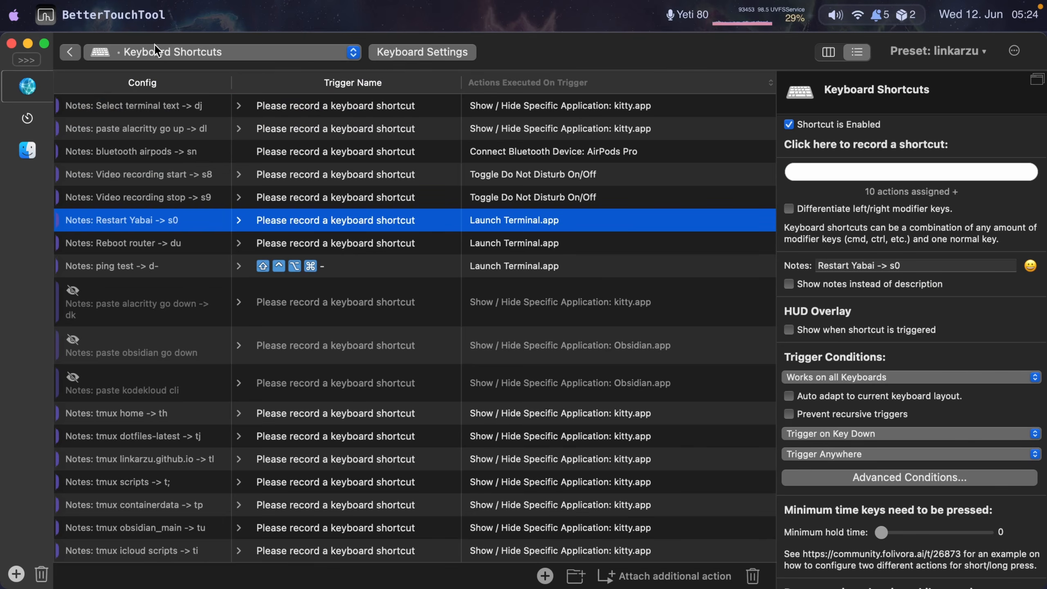
- Open the About BetterTouchTool window to check the installed version, close it, and compare with the Setapp listing
mouse_move(266, 5)
left_click(383, 10)
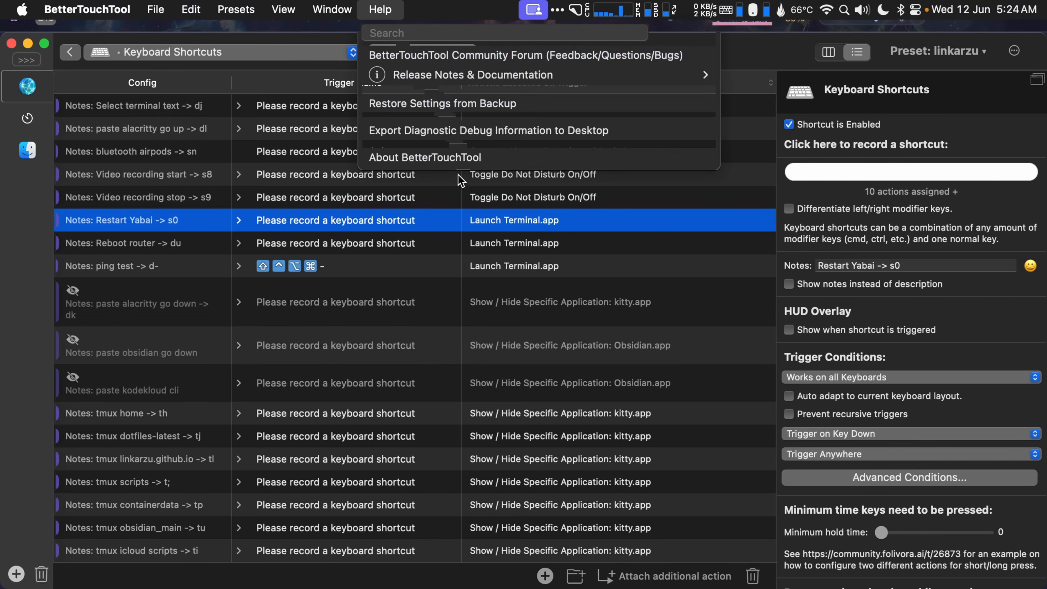
left_click(423, 157)
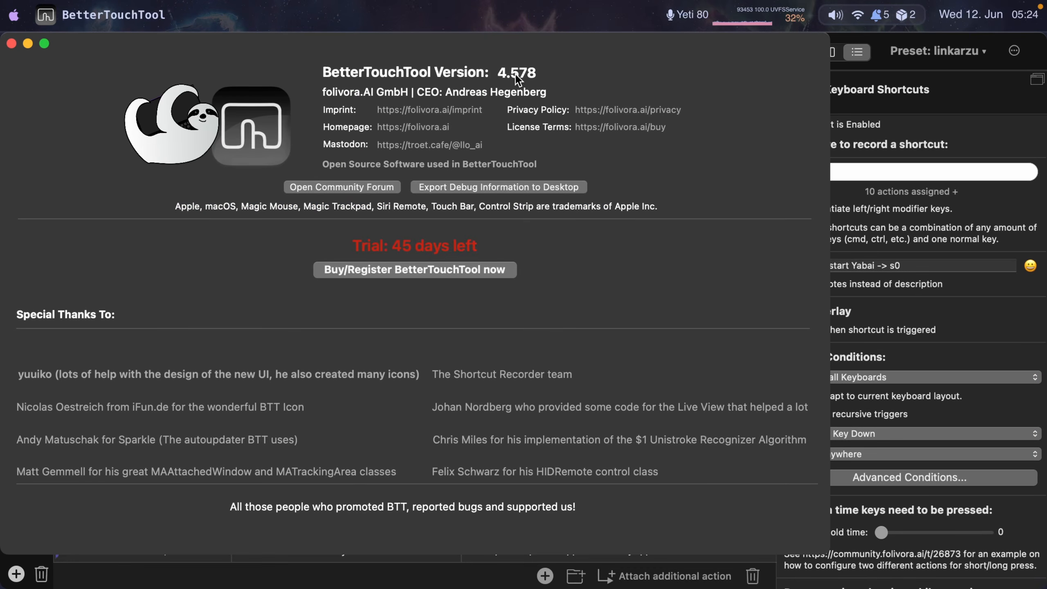
left_click(11, 43)
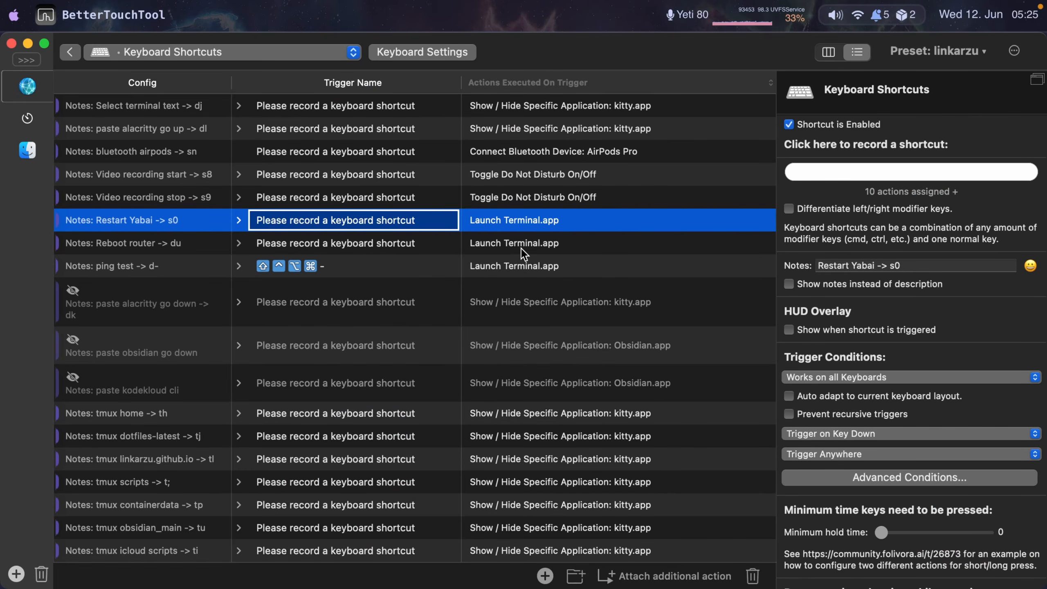
left_click(380, 10)
left_click(513, 75)
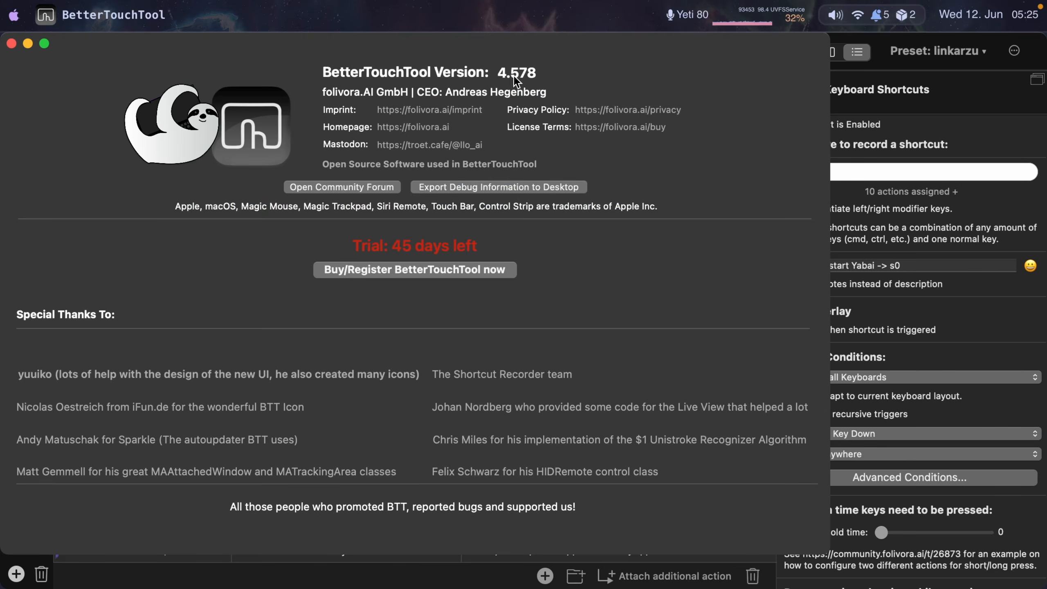
left_click(11, 43)
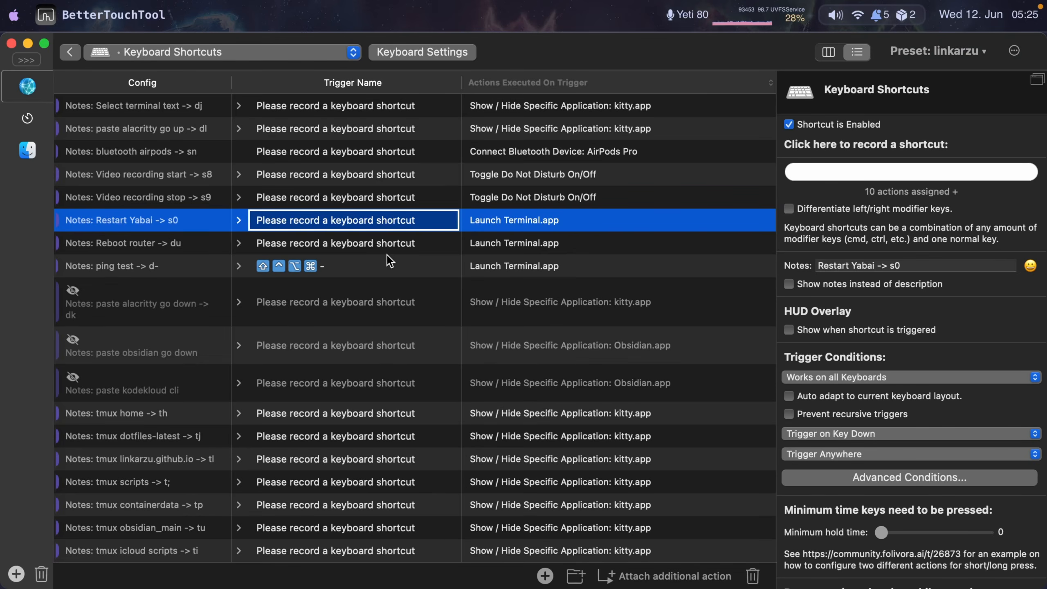
key("super+Tab")
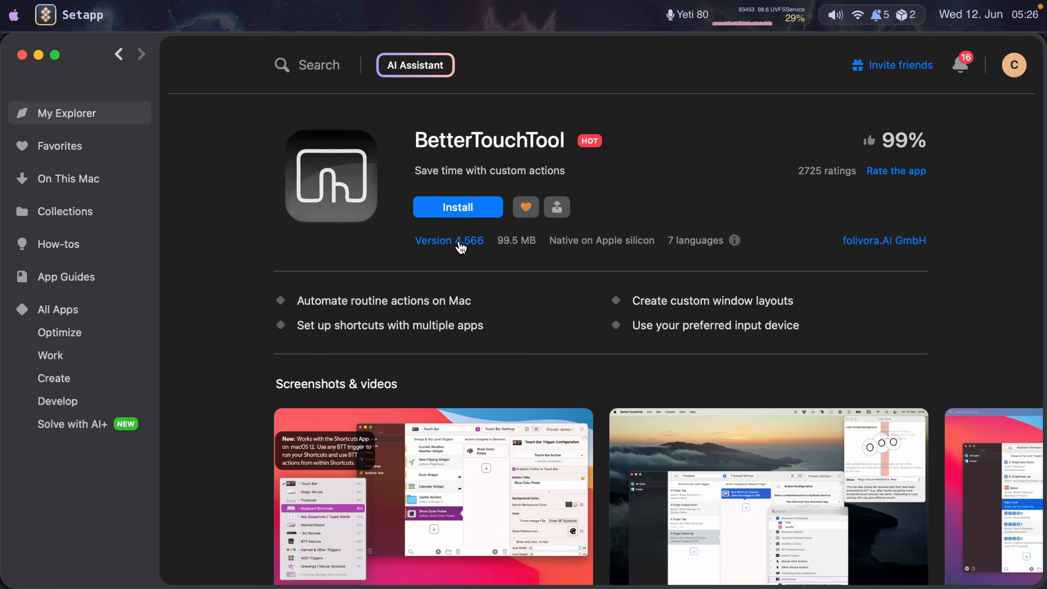
- Return to the terminal and toggle back and forth between the daily-note and karabiner_rules tmux sessions several times
key("super+Tab")
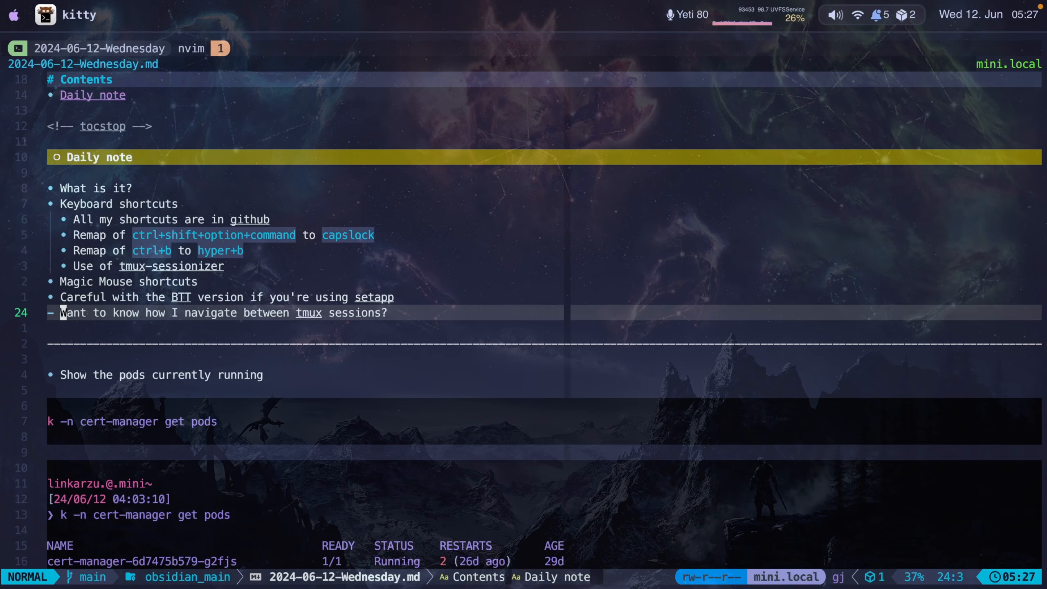
key("ctrl+b")
key("space")
key("ctrl+b")
key("space")
key("ctrl+b")
key("space")
key("ctrl+b")
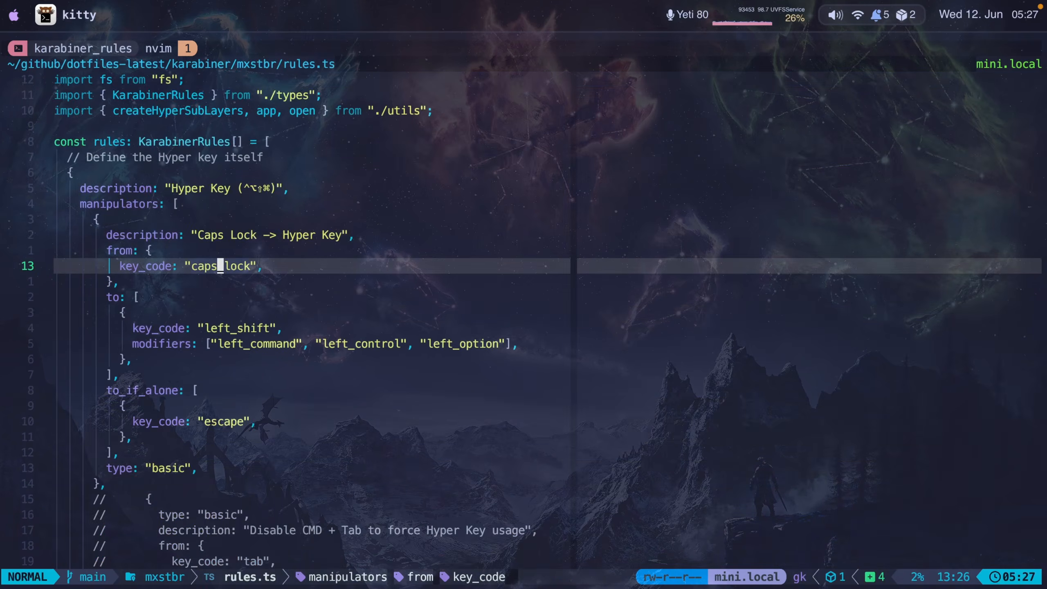
key("space")
key("ctrl+b")
key("space")
key("ctrl+b")
key("space")
key("ctrl+b")
key("space")
key("ctrl+b")
key("space")
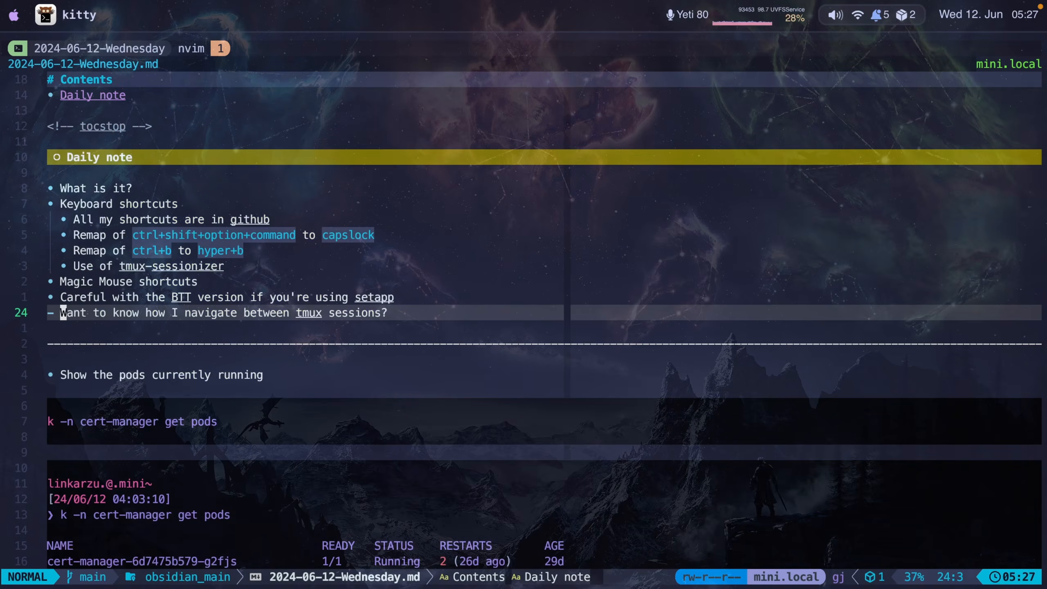